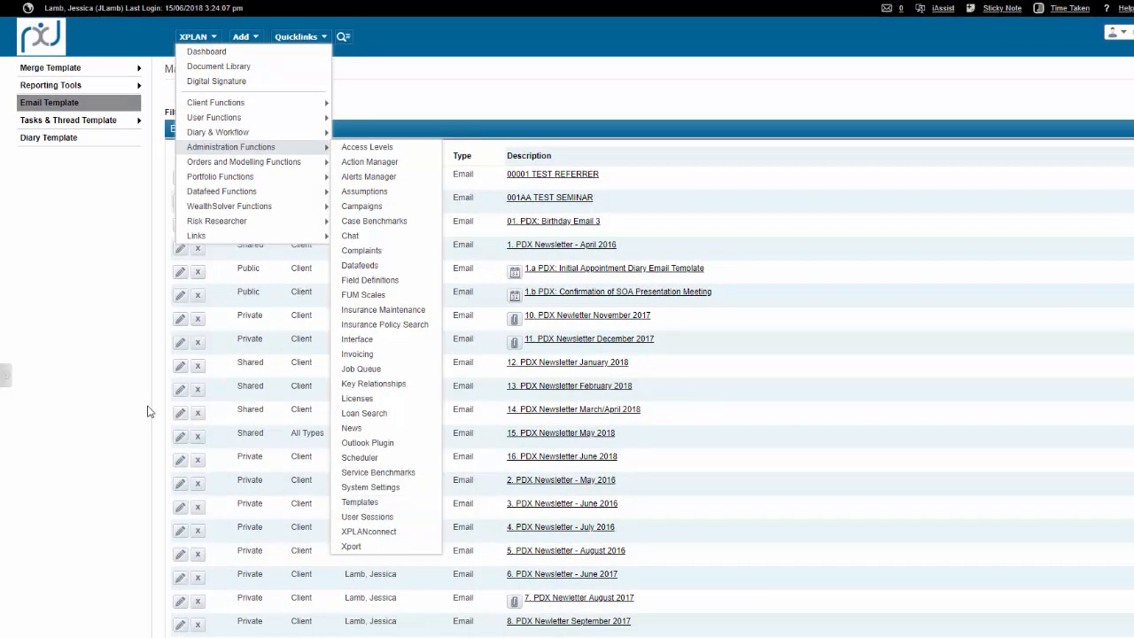
Open the email template list and add a new email from a blank template.
{"action": "left_click", "coordinate": [49, 105]}
{"action": "left_click", "coordinate": [520, 154]}
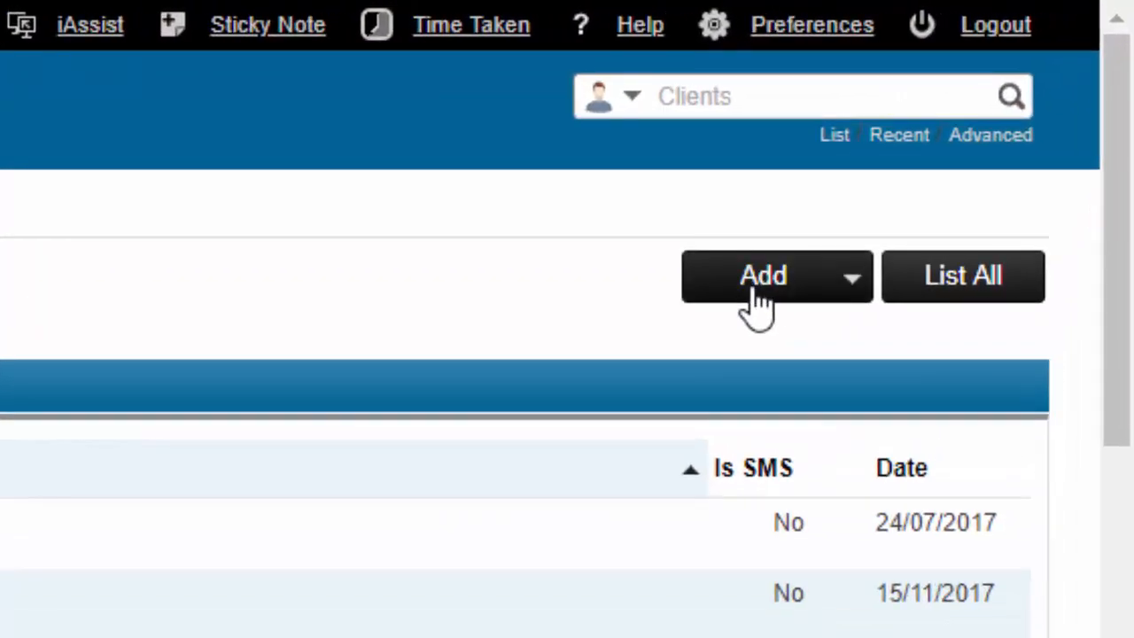
{"action": "left_click", "coordinate": [1024, 83]}
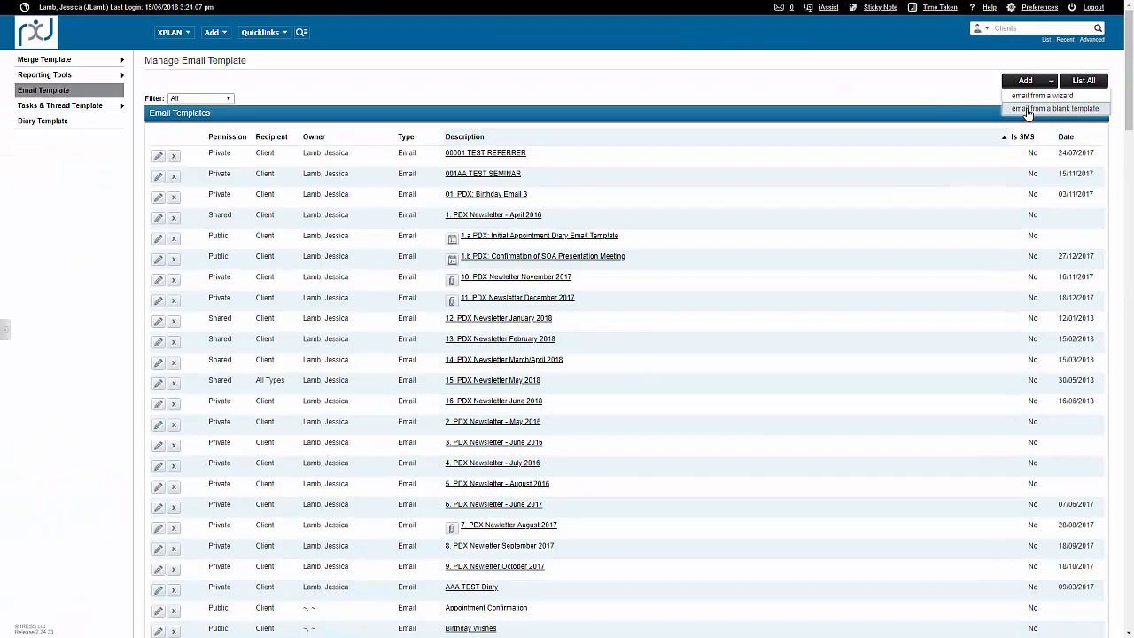
{"action": "left_click", "coordinate": [767, 372]}
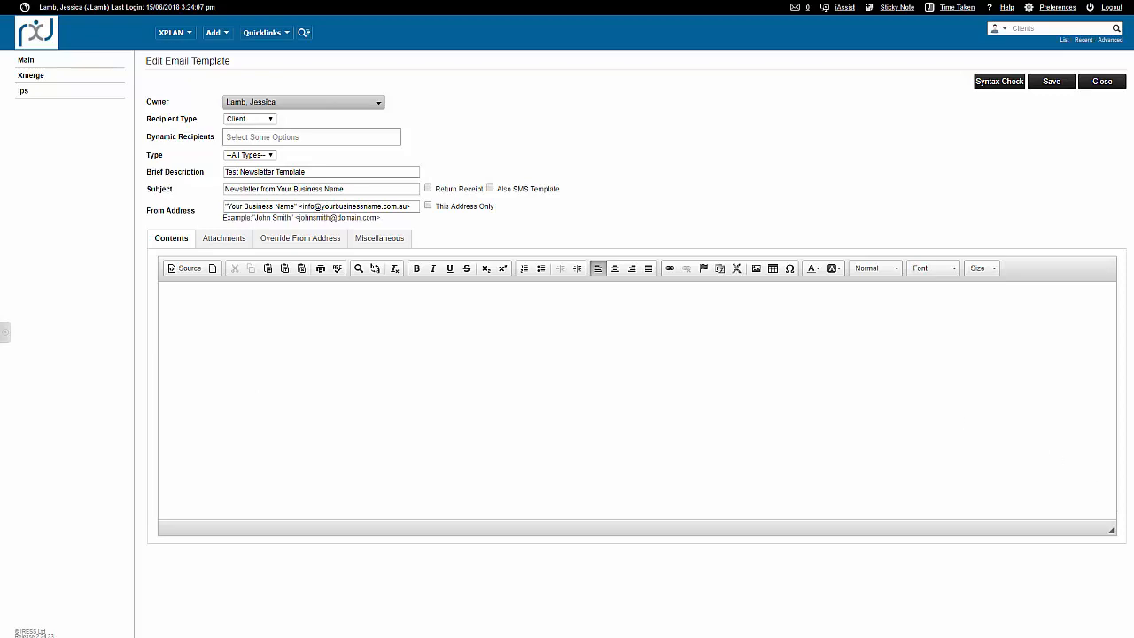
Copy all the newsletter HTML from Notepad into the template's source code, and return the contents to the formatted view.
{"action": "key", "text": "alt+Tab"}
{"action": "key", "text": "ctrl+a"}
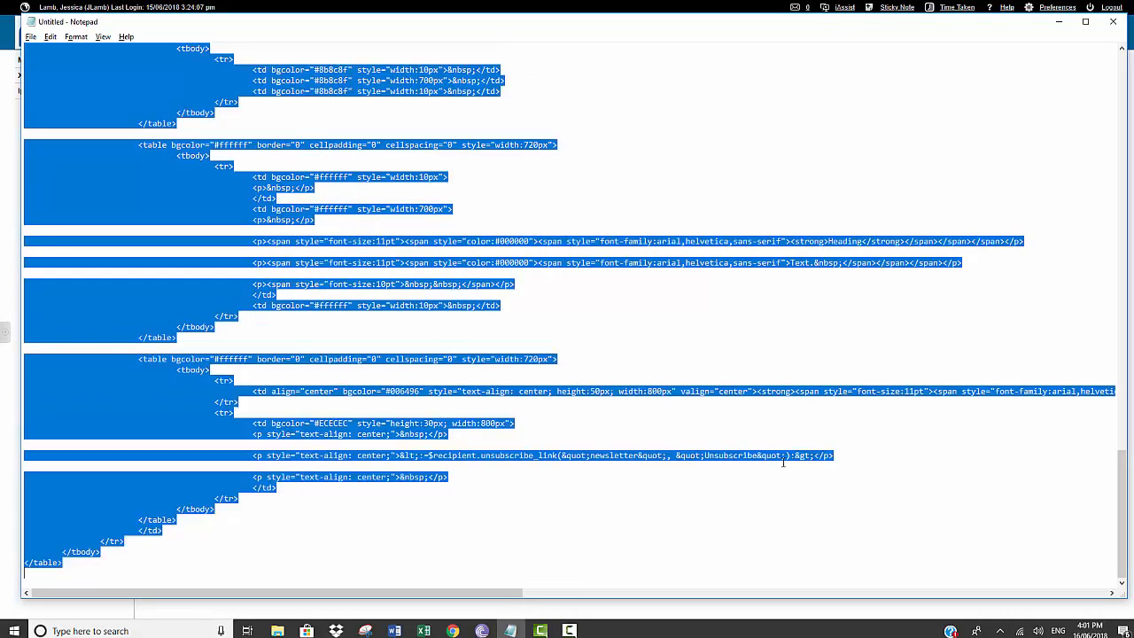
{"action": "key", "text": "alt+Tab"}
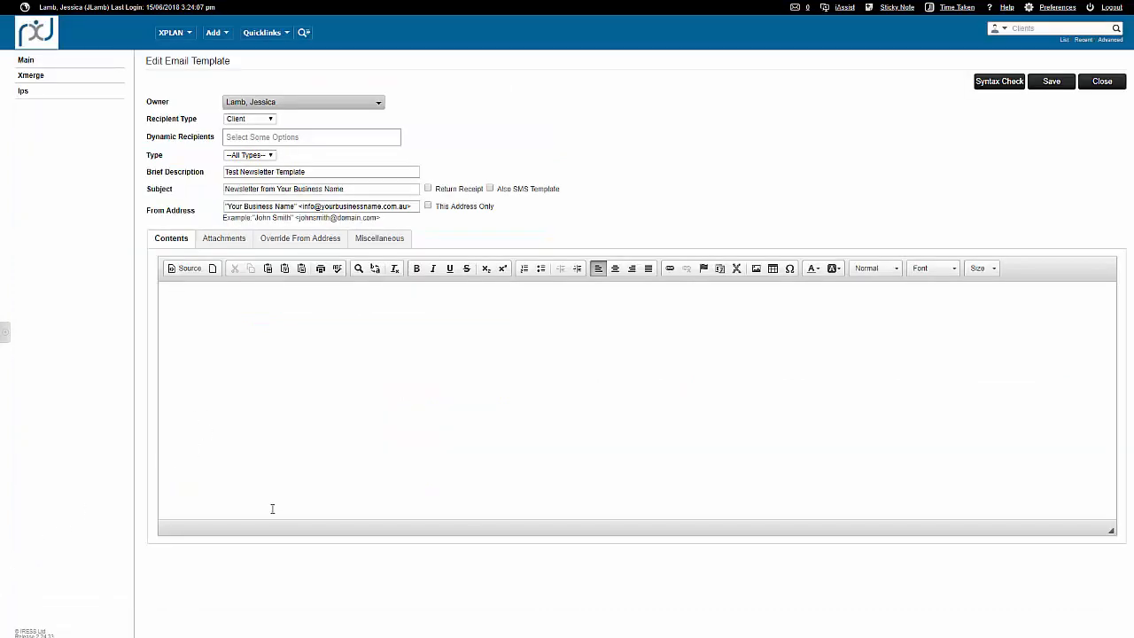
{"action": "left_click", "coordinate": [187, 270]}
{"action": "key", "text": "ctrl+v"}
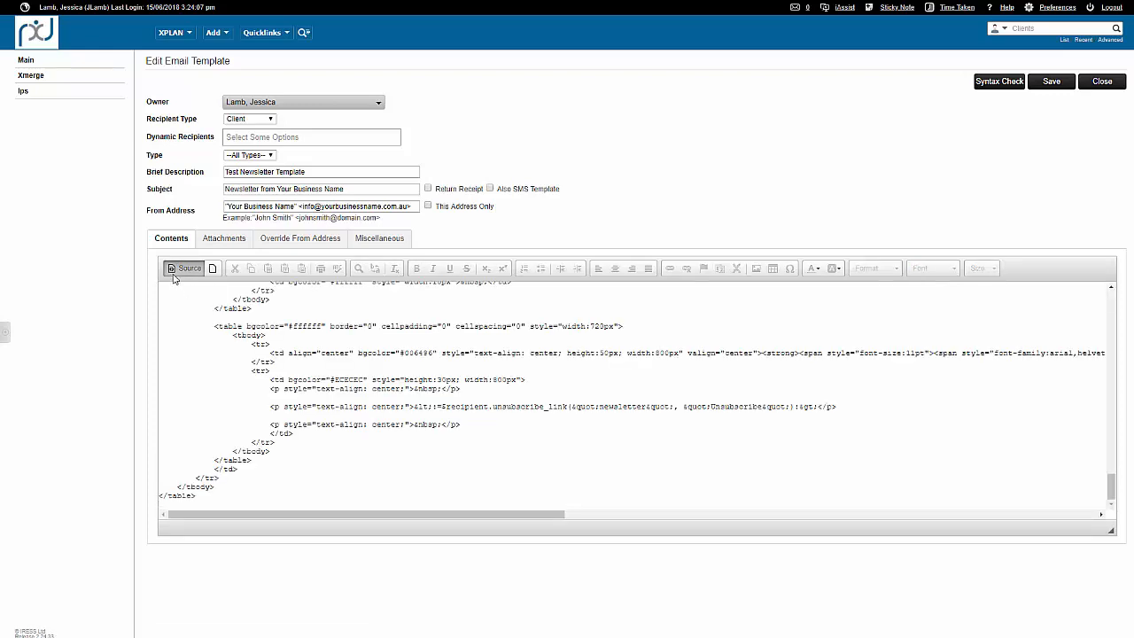
{"action": "left_click", "coordinate": [175, 270]}
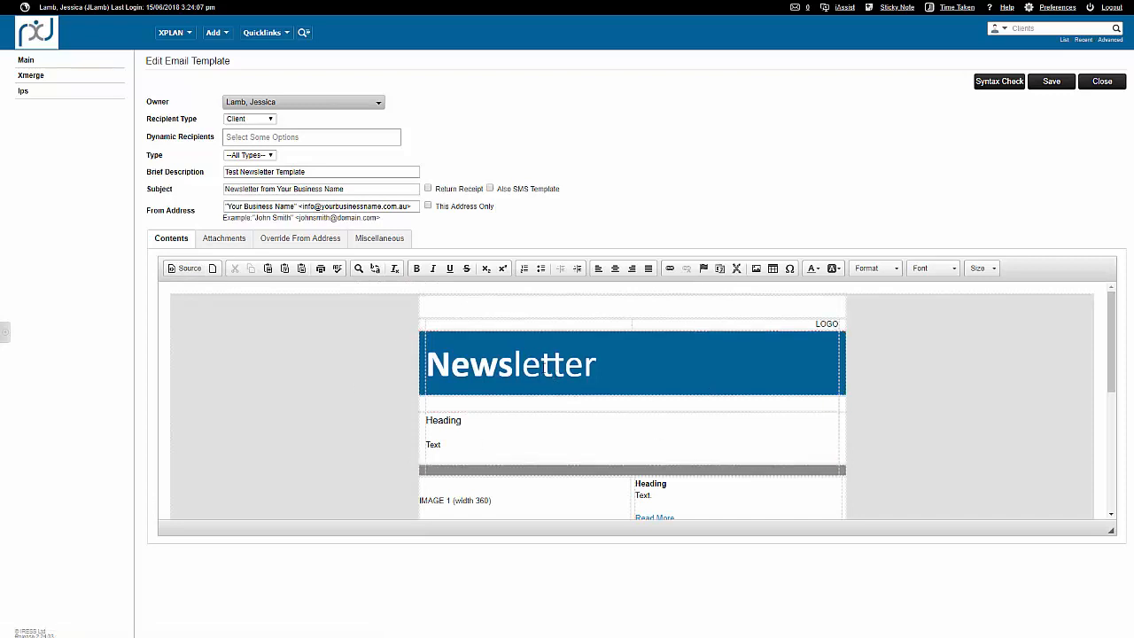
Review the newsletter layout from header to footer and save the email template.
{"action": "scroll", "coordinate": [569, 400], "scroll_direction": "down", "scroll_amount": 5}
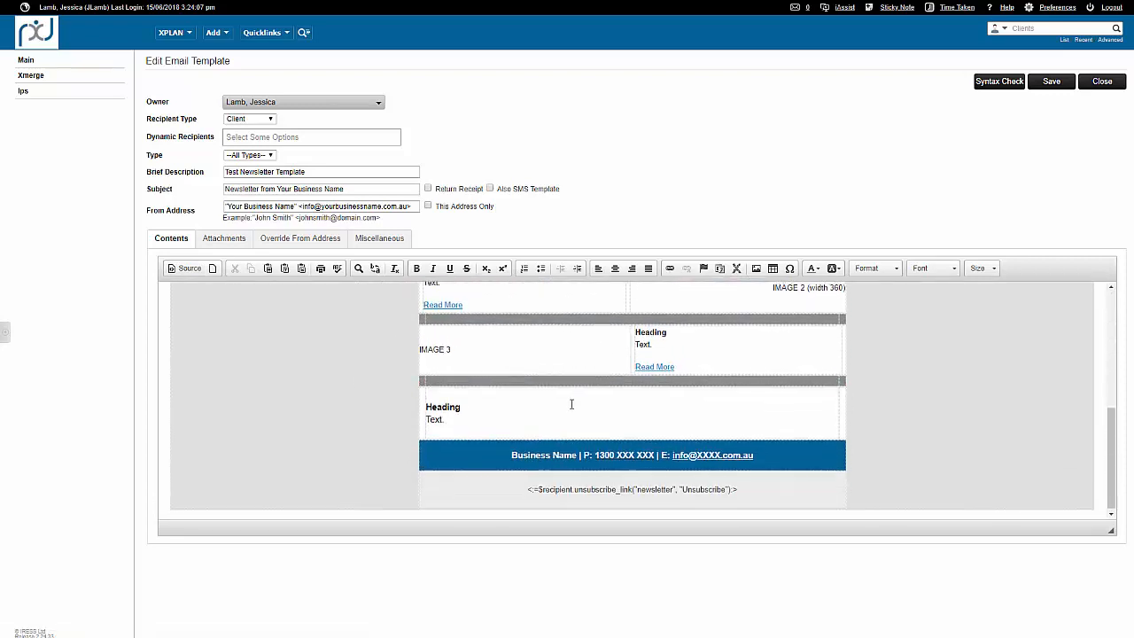
{"action": "scroll", "coordinate": [571, 404], "scroll_direction": "up", "scroll_amount": 3}
{"action": "scroll", "coordinate": [572, 404], "scroll_direction": "up", "scroll_amount": 1}
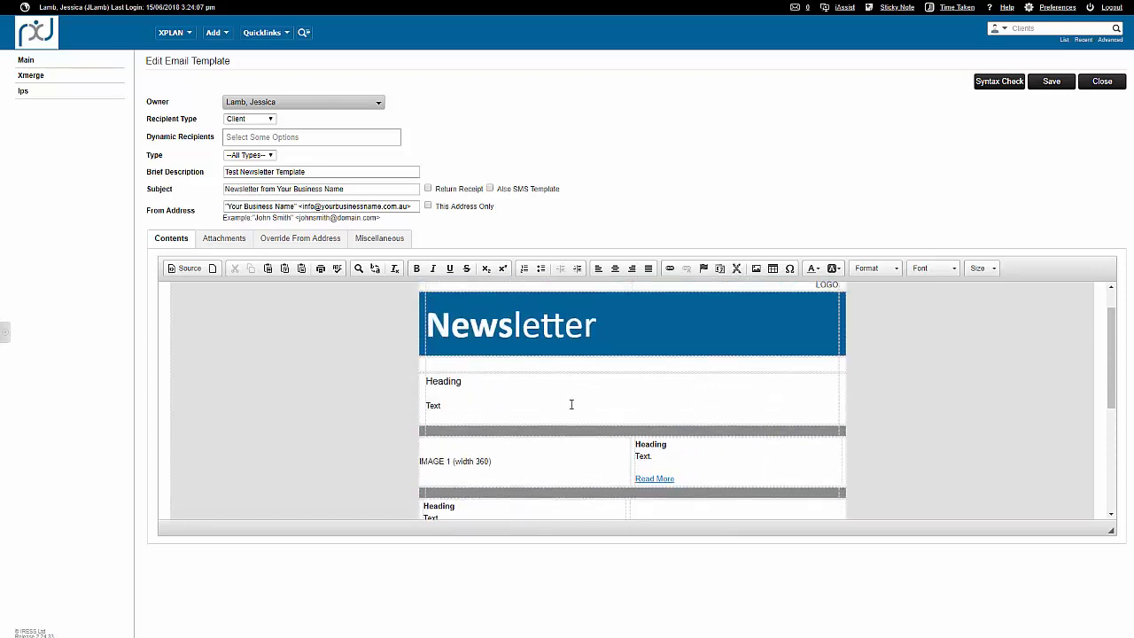
{"action": "scroll", "coordinate": [572, 404], "scroll_direction": "up", "scroll_amount": 1}
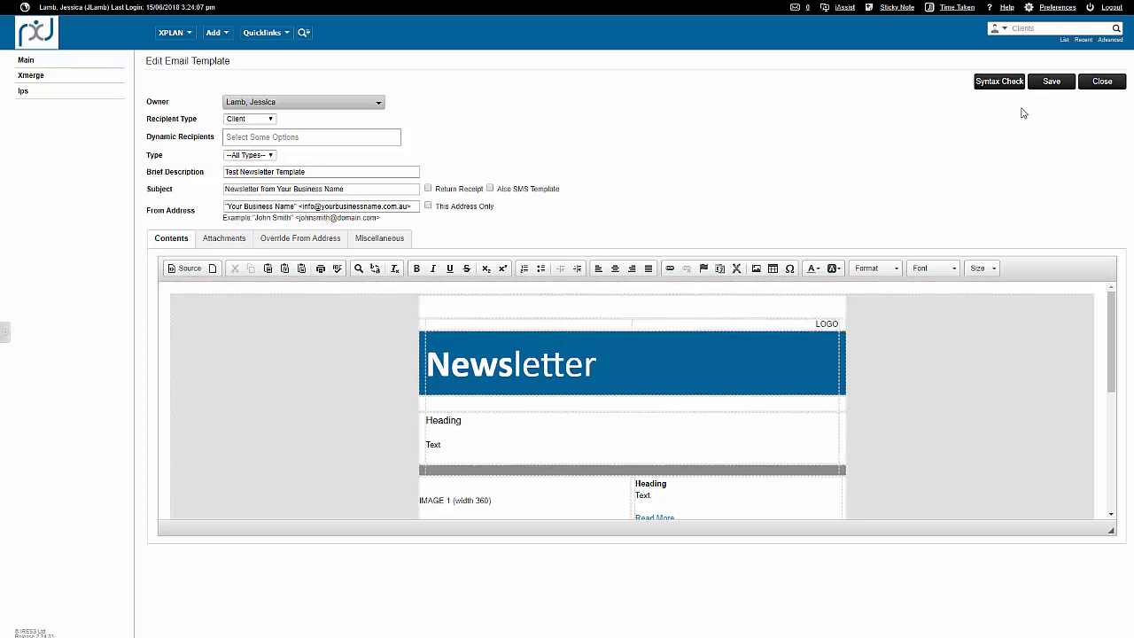
{"action": "left_click", "coordinate": [1044, 86]}
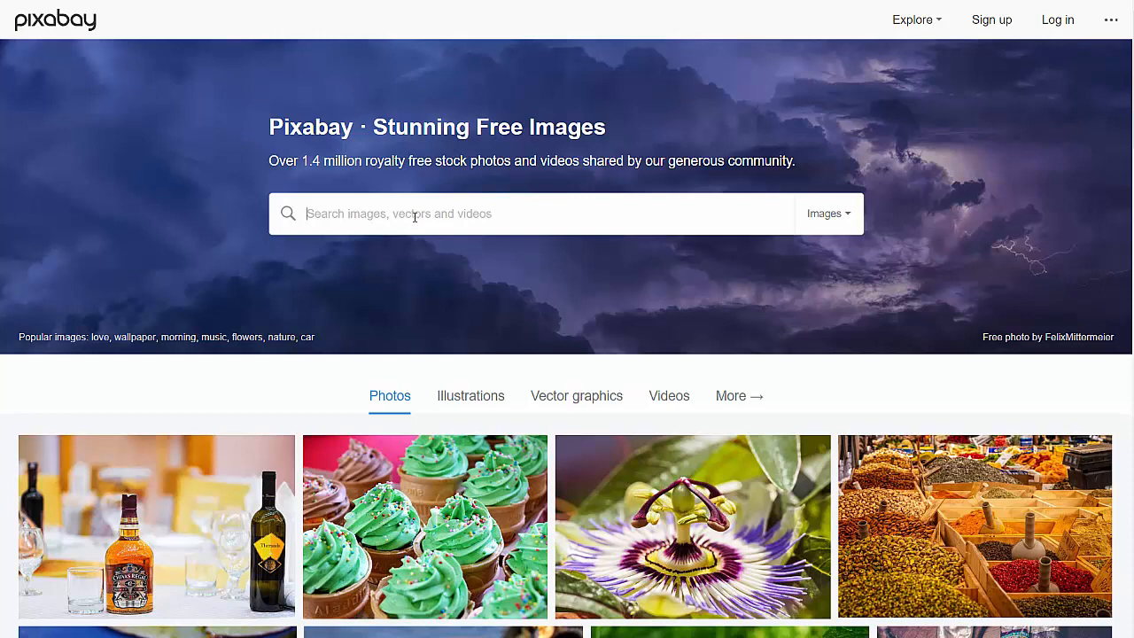
Search Pixabay for "tax" images and open the photo of the income tax books with a calculator.
{"action": "type", "text": "tax"}
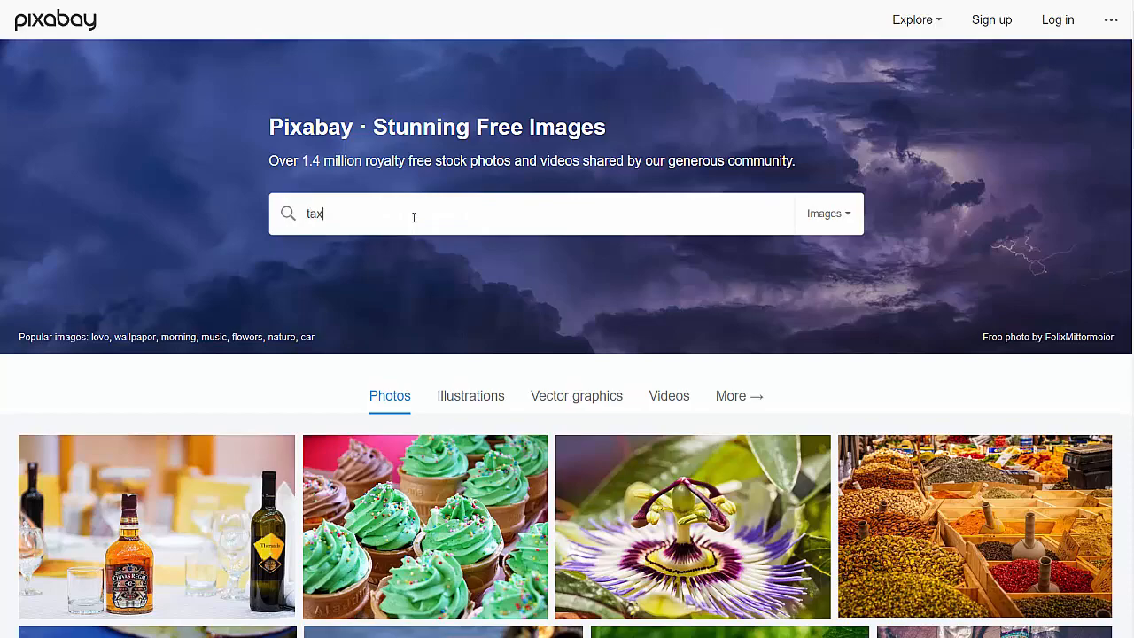
{"action": "key", "text": "Return"}
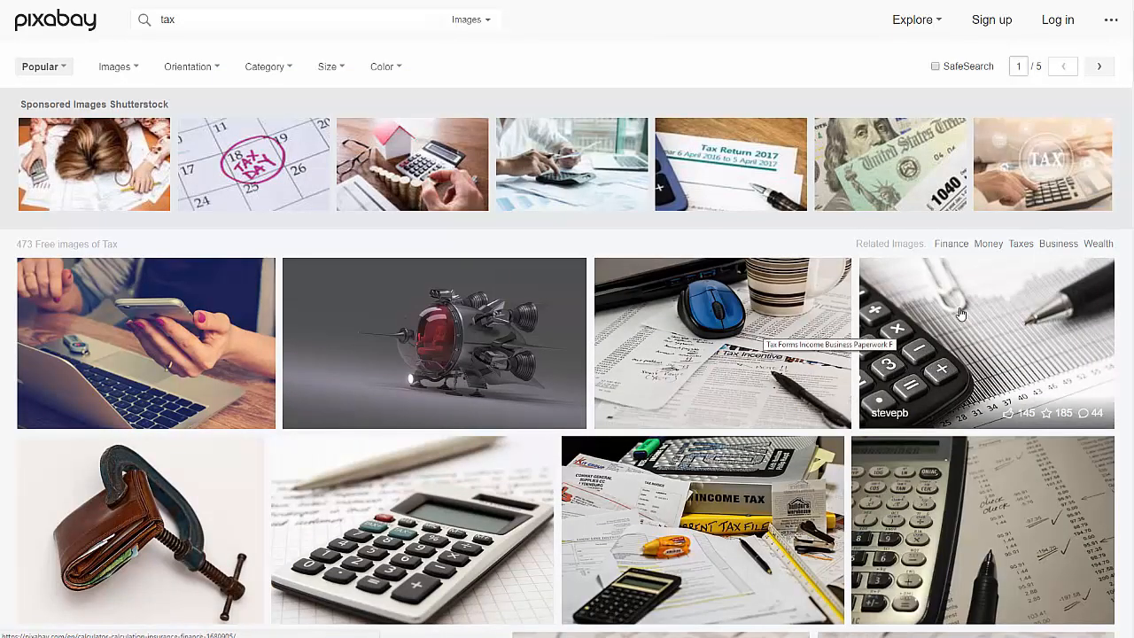
{"action": "scroll", "coordinate": [907, 396], "scroll_direction": "down", "scroll_amount": 2}
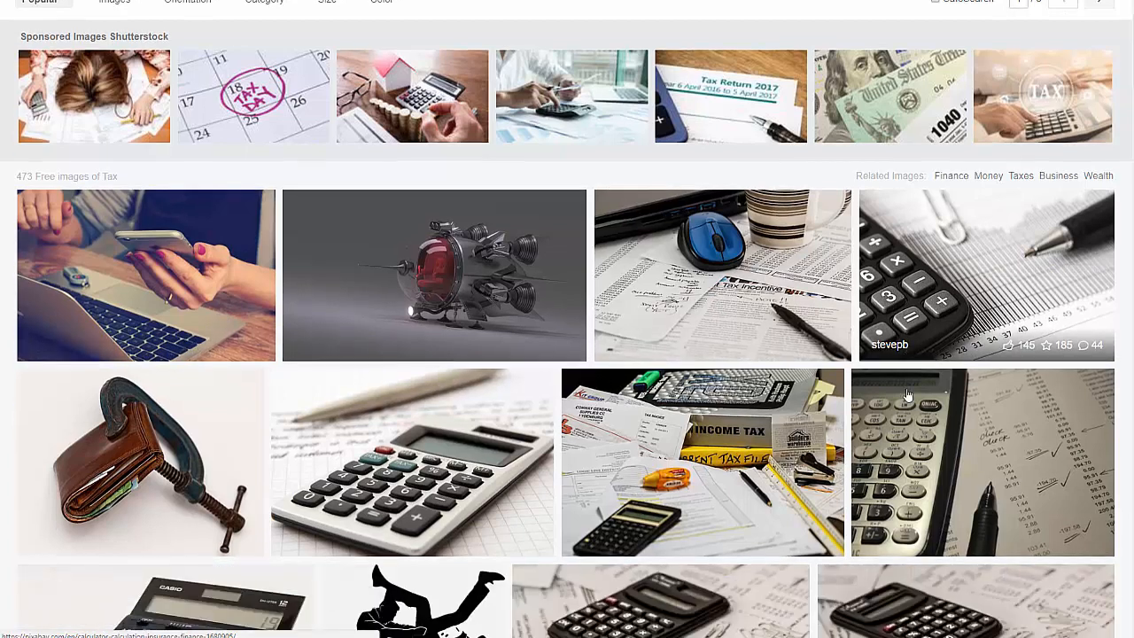
{"action": "scroll", "coordinate": [907, 396], "scroll_direction": "down", "scroll_amount": 1}
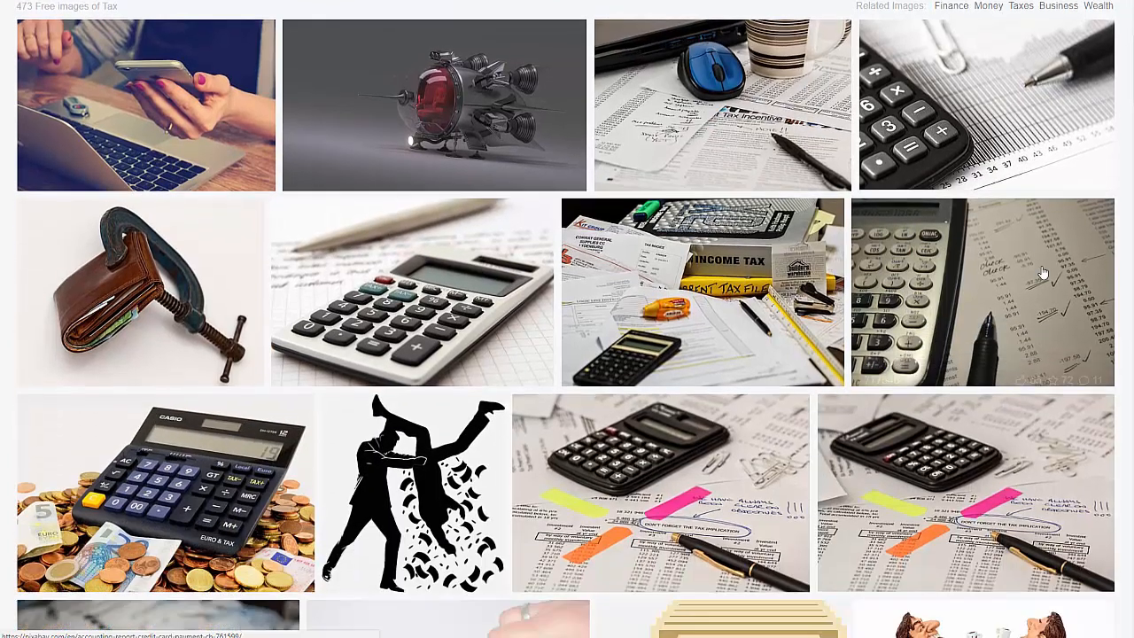
{"action": "left_click", "coordinate": [725, 295]}
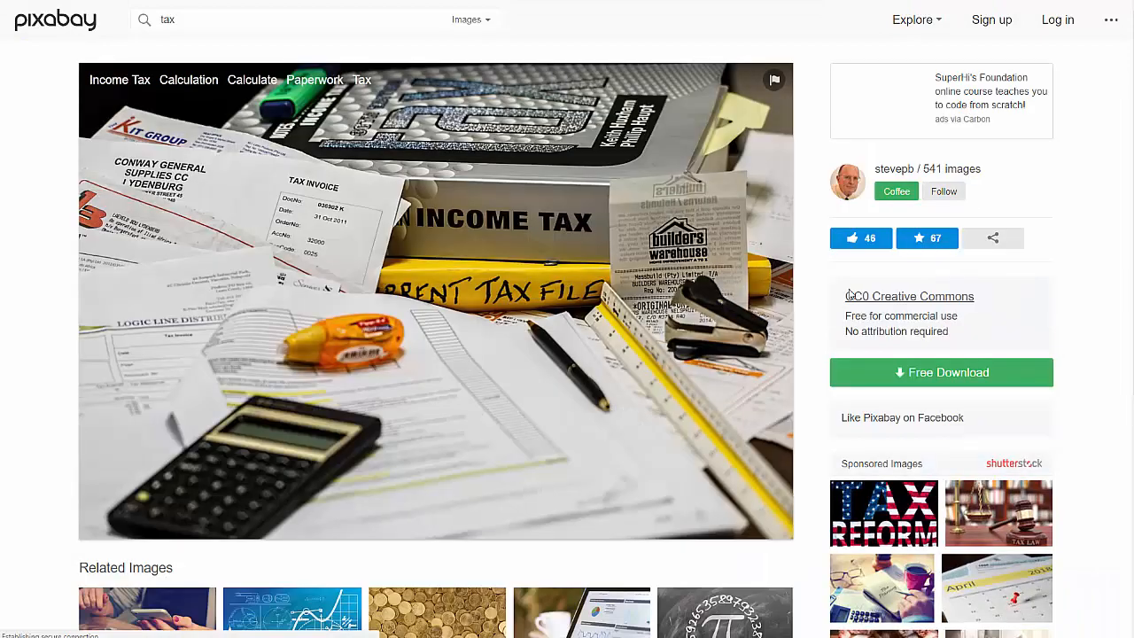
Download the income tax photo as a 640×426 JPG and dismiss the support message.
{"action": "left_click", "coordinate": [923, 375]}
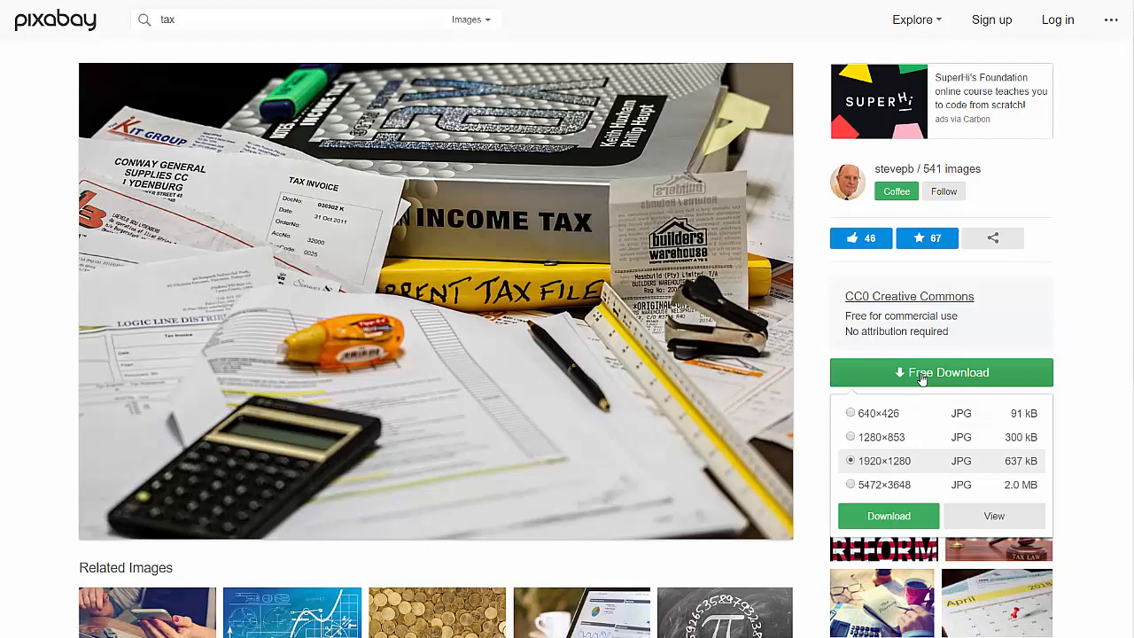
{"action": "left_click", "coordinate": [851, 414]}
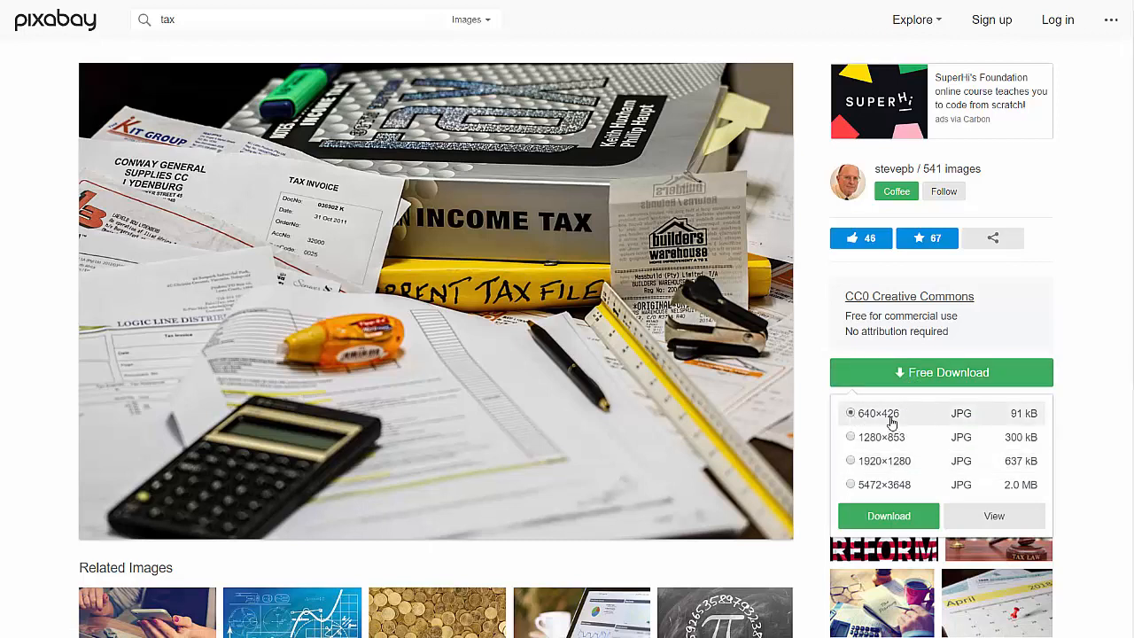
{"action": "left_click", "coordinate": [887, 514]}
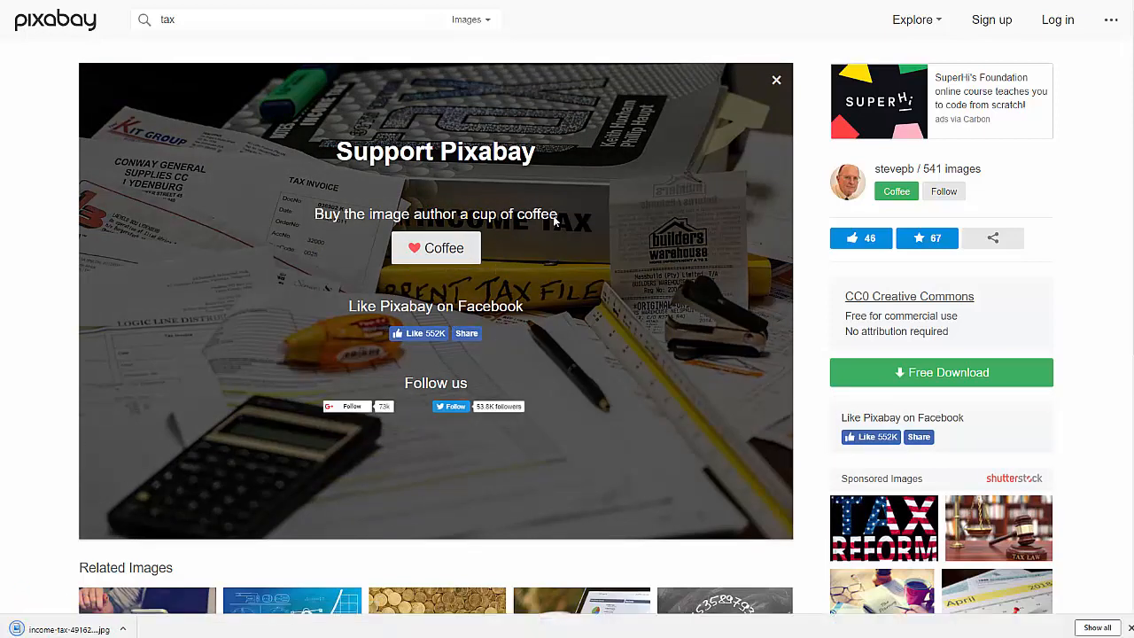
{"action": "left_click", "coordinate": [776, 82]}
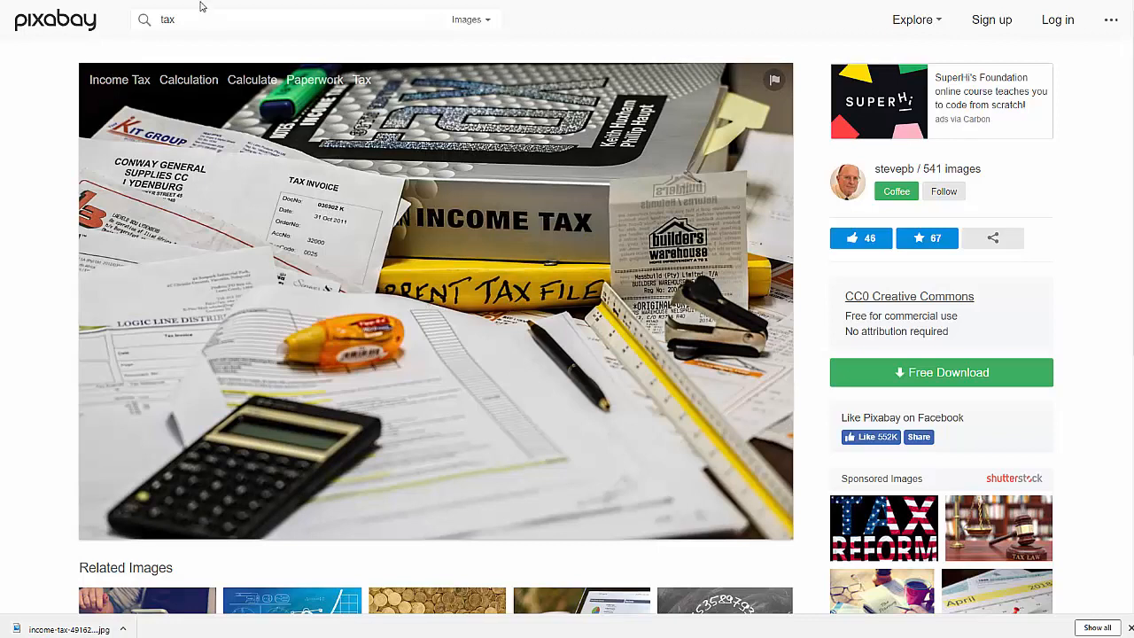
Search for "planning" images and download the colourful stopwatches picture in the smallest JPG size, 640 pixels wide.
{"action": "double_click", "coordinate": [167, 19]}
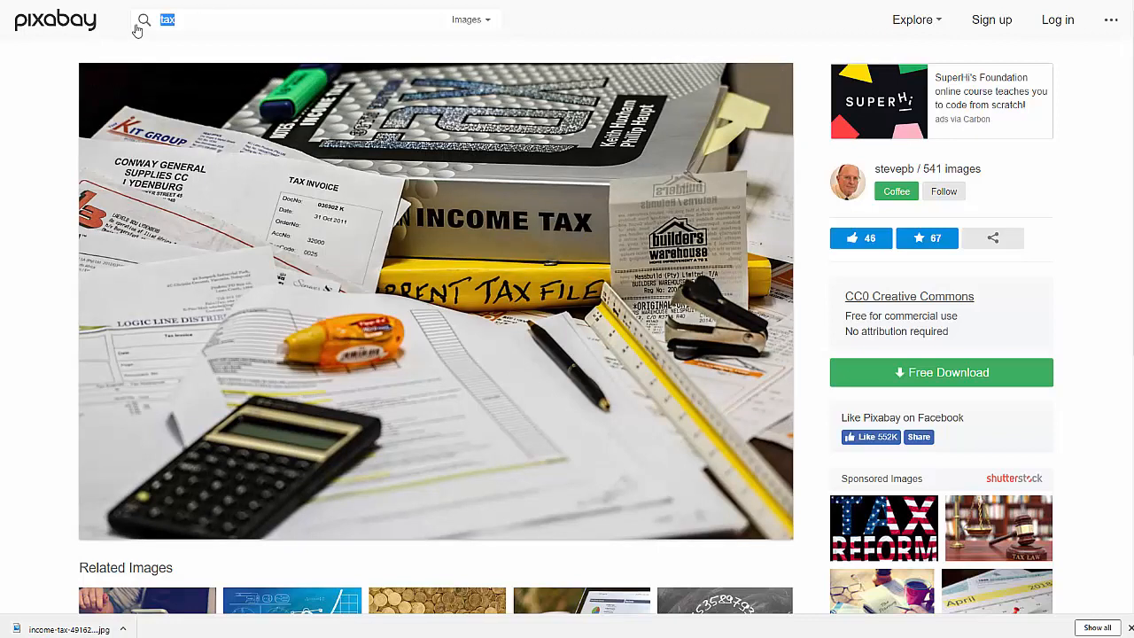
{"action": "type", "text": "planning"}
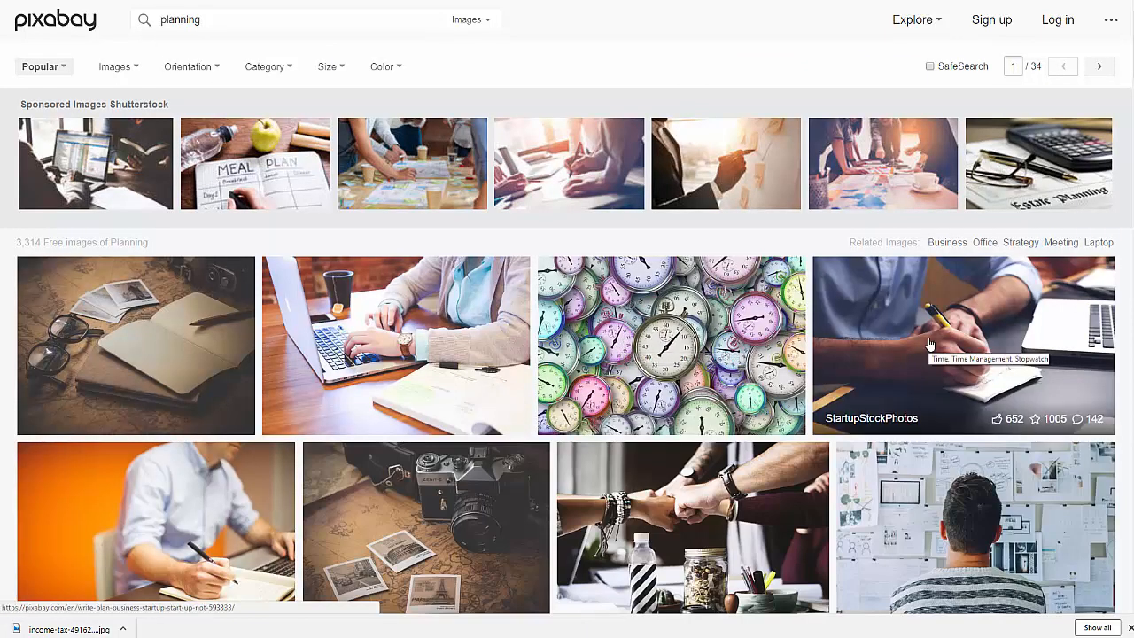
{"action": "left_click", "coordinate": [683, 348]}
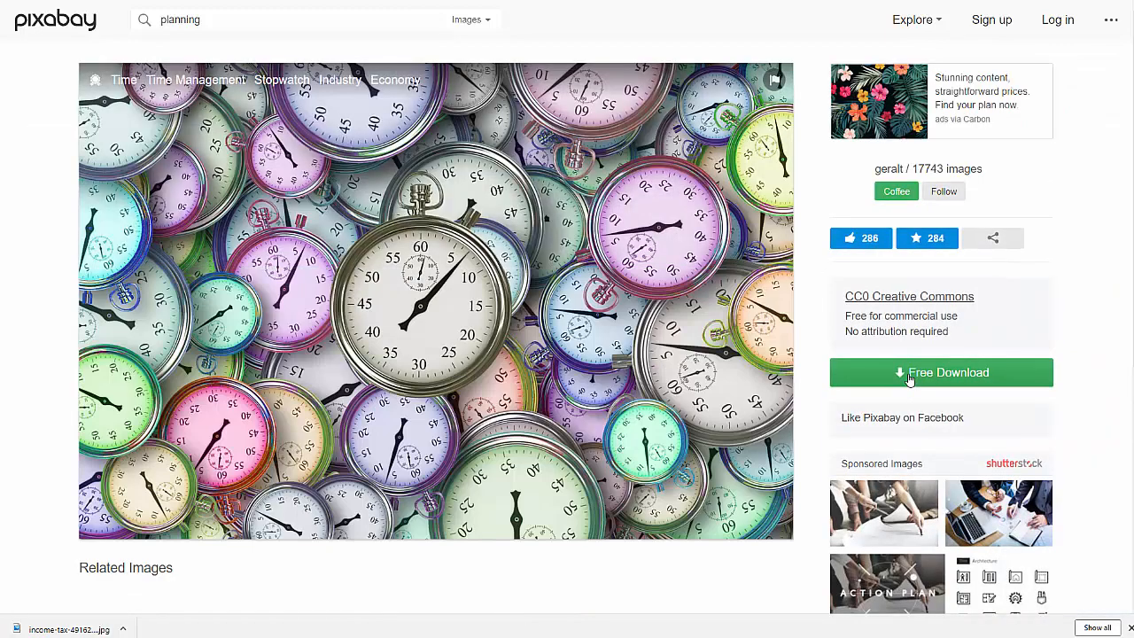
{"action": "left_click", "coordinate": [898, 375]}
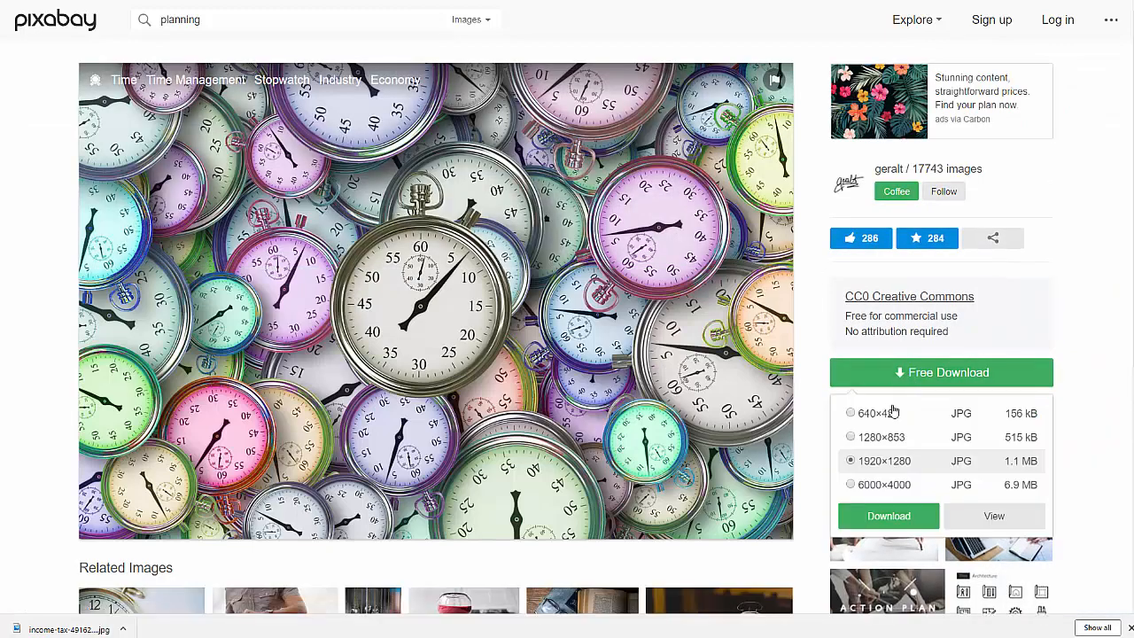
{"action": "left_click", "coordinate": [890, 412]}
{"action": "left_click", "coordinate": [888, 514]}
Return to the planning results and download the photo of the woman typing on a laptop as a 640×426 JPG.
{"action": "key", "text": "alt+Left"}
{"action": "left_click", "coordinate": [423, 330]}
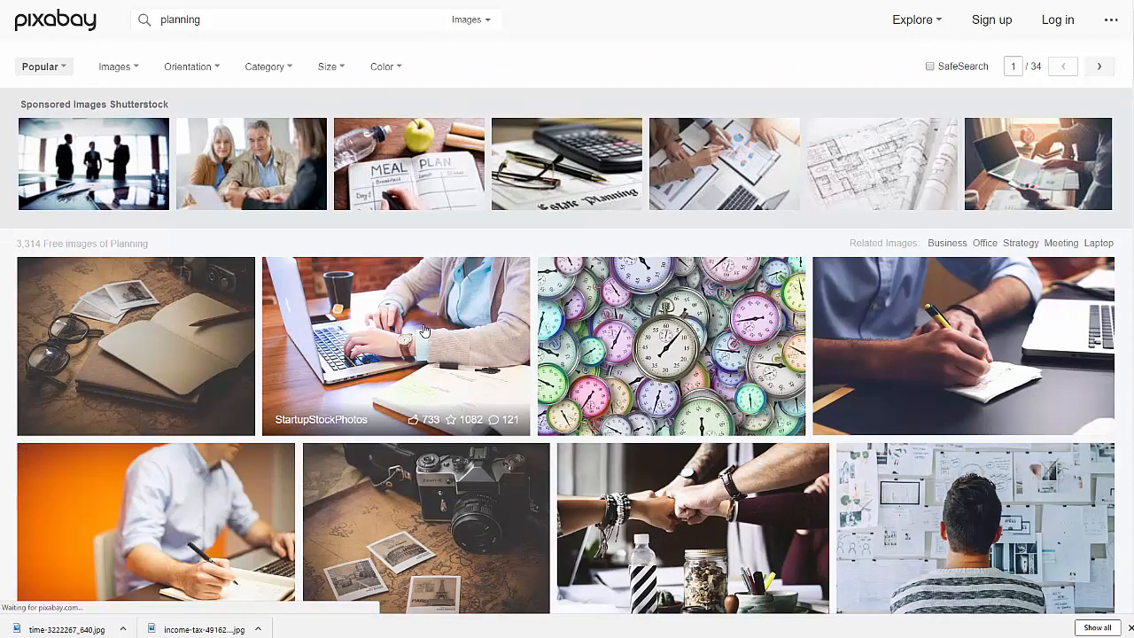
{"action": "left_click", "coordinate": [903, 376]}
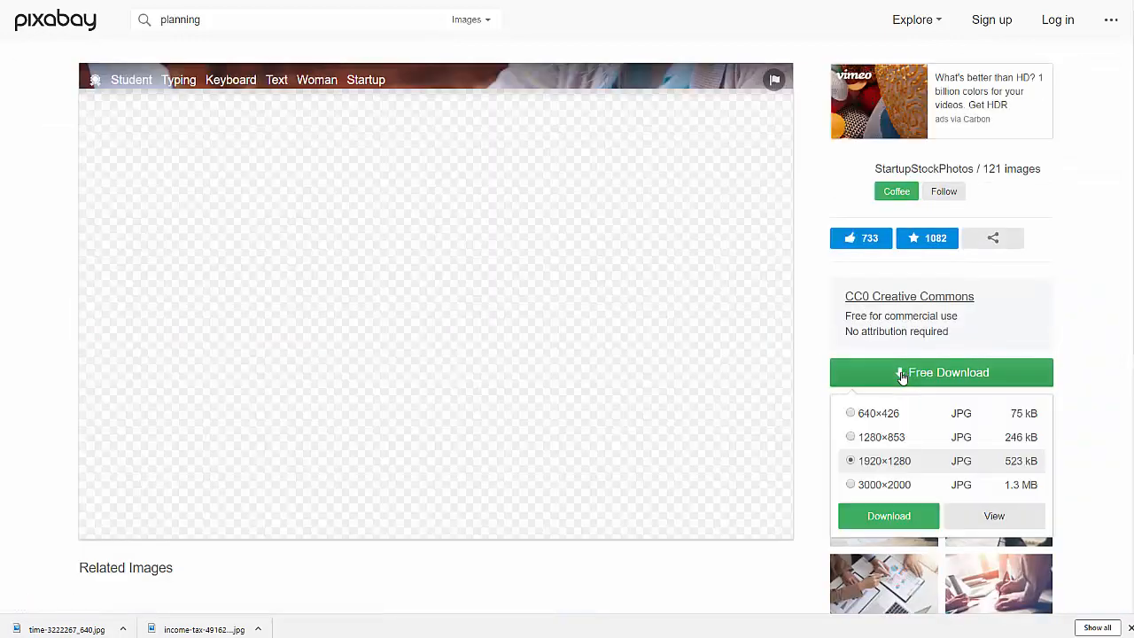
{"action": "left_click", "coordinate": [877, 413]}
{"action": "left_click", "coordinate": [889, 514]}
Return to the planning results and download the fist bump team photo as a 640×436 JPG.
{"action": "key", "text": "alt+Left"}
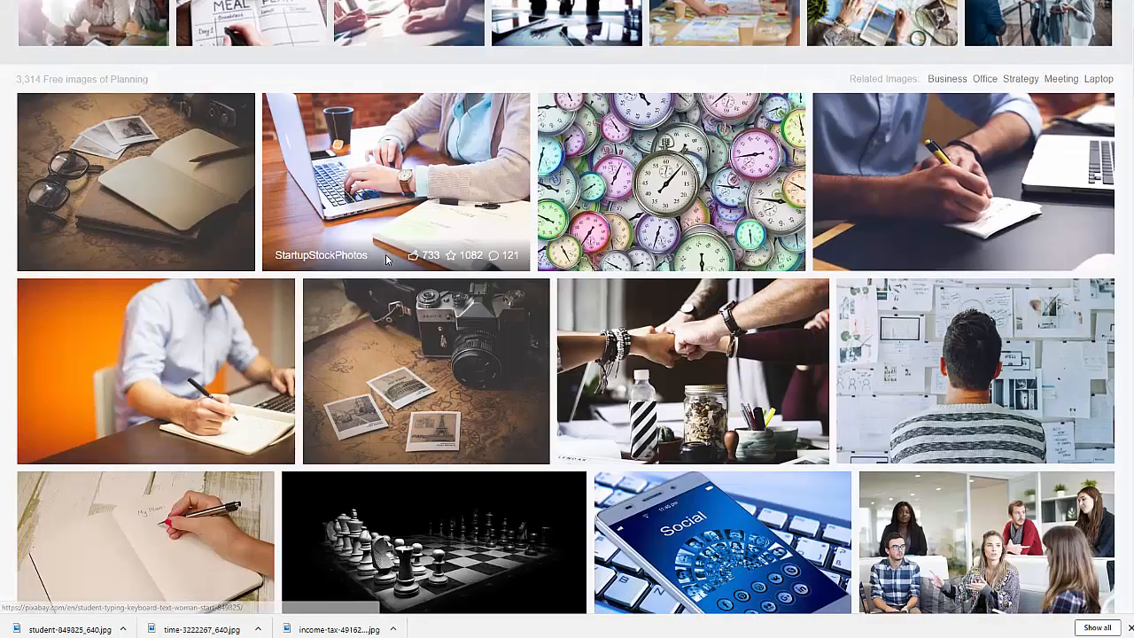
{"action": "left_click", "coordinate": [683, 278]}
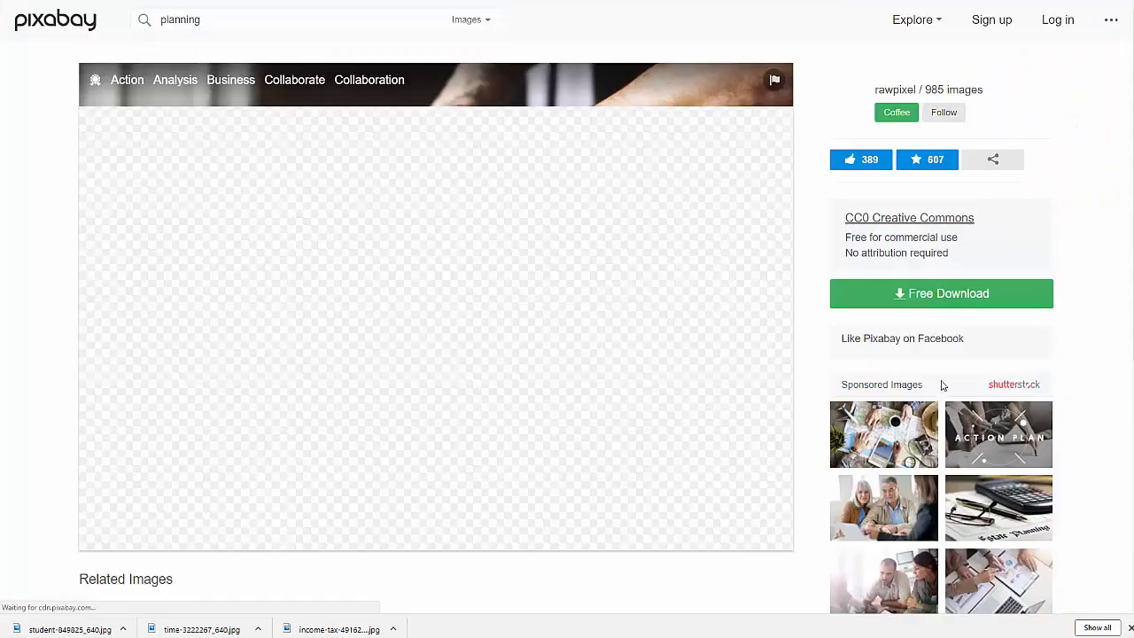
{"action": "left_click", "coordinate": [894, 375]}
{"action": "left_click", "coordinate": [876, 414]}
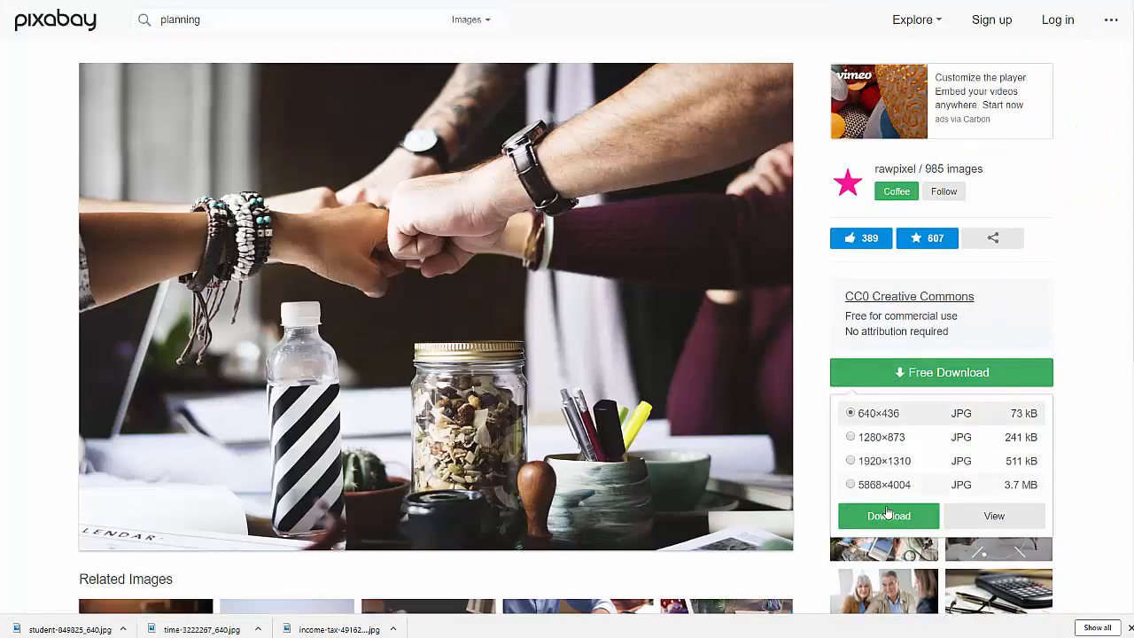
{"action": "left_click", "coordinate": [886, 515]}
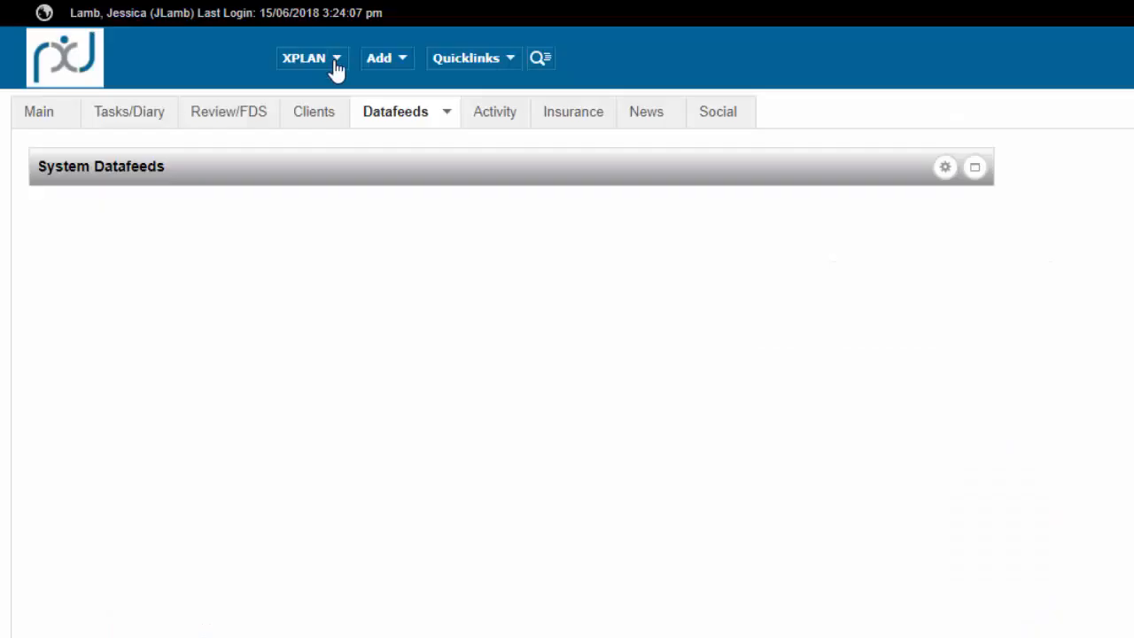
Switch to XPLAN, open the Document Library and show the Email Images category under Practice Dynamix.
{"action": "left_click", "coordinate": [320, 64]}
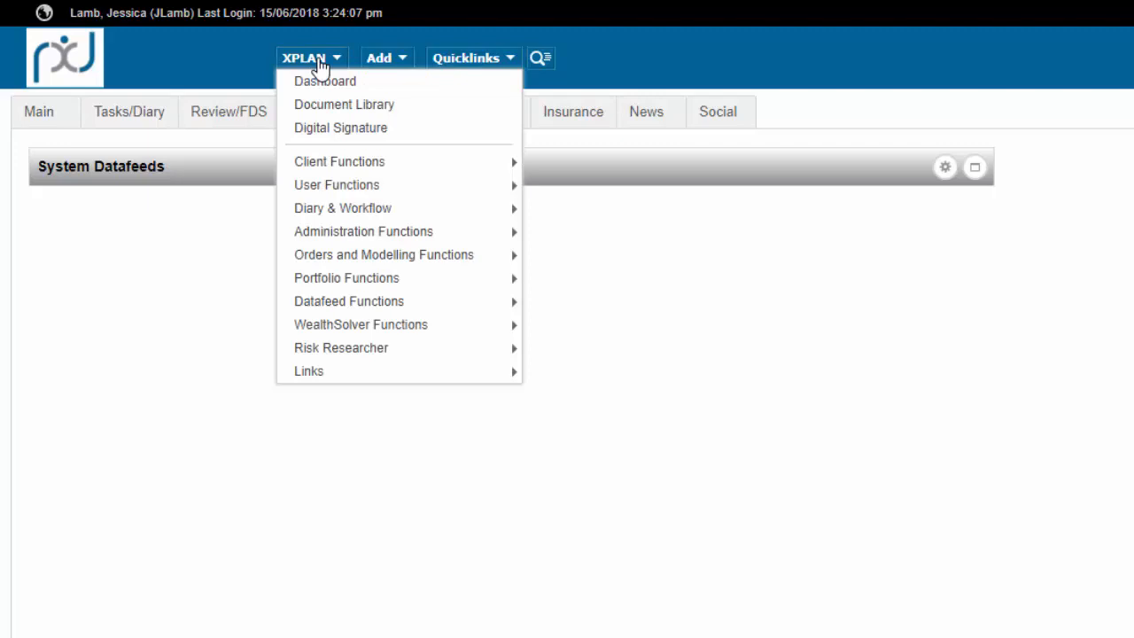
{"action": "left_click", "coordinate": [342, 108]}
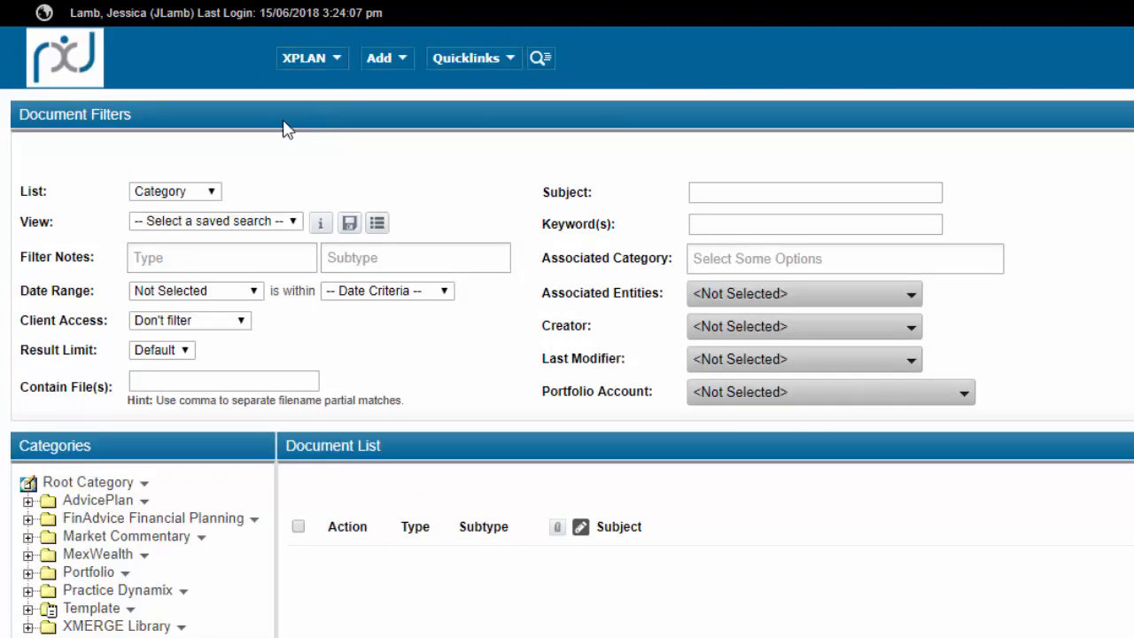
{"action": "left_click", "coordinate": [27, 591]}
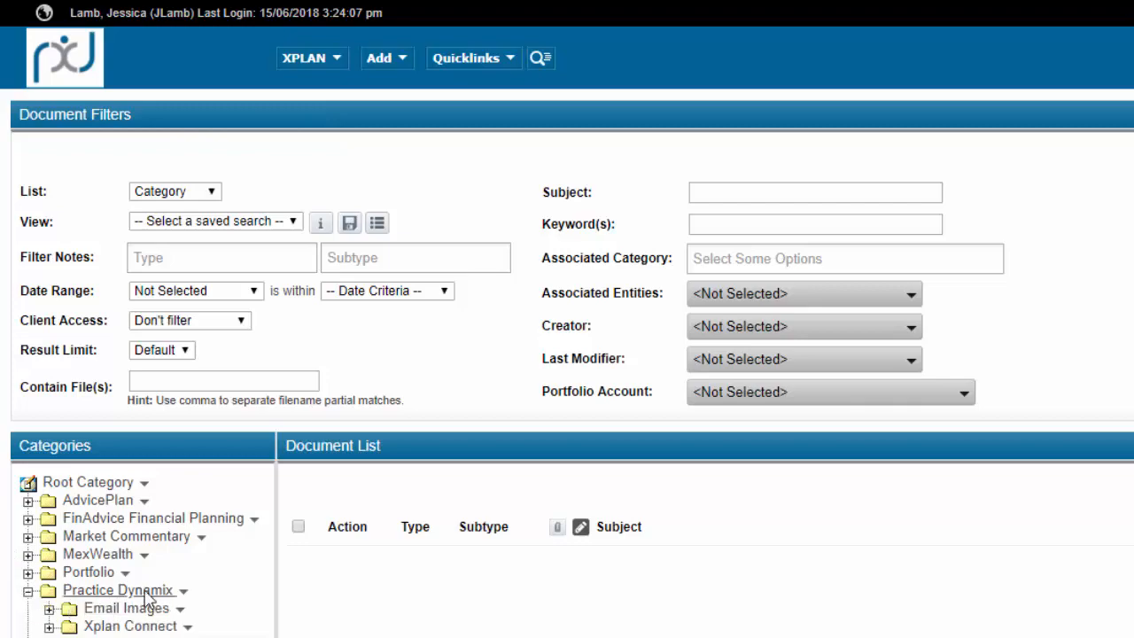
{"action": "left_click", "coordinate": [133, 607]}
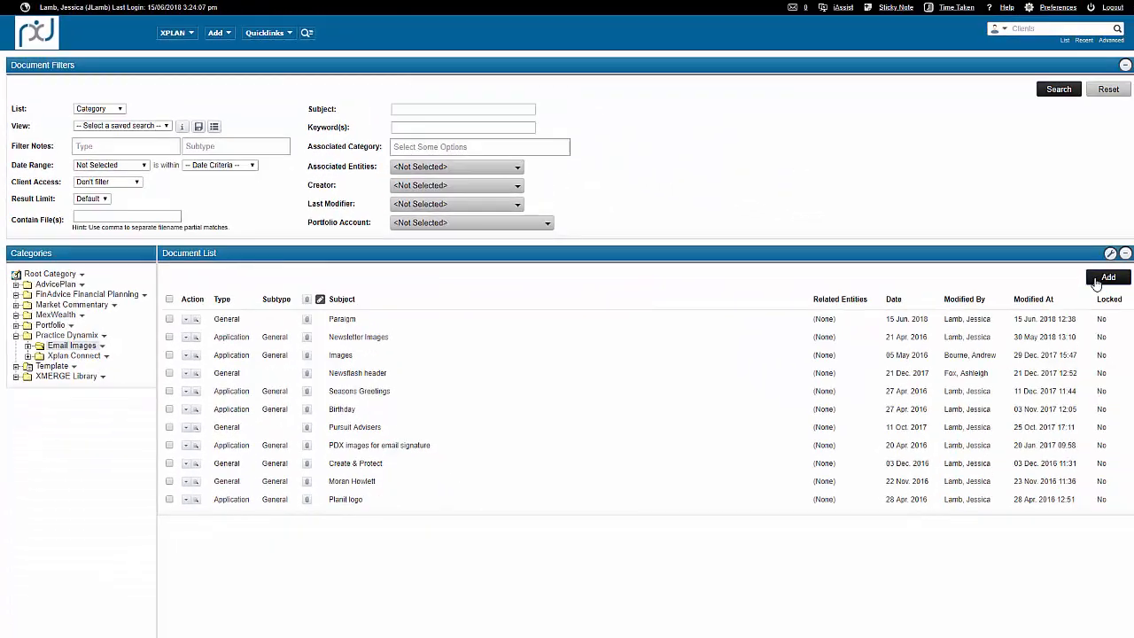
Add a document note to the Email Images category with the subject "Test Newsletter".
{"action": "left_click", "coordinate": [1102, 280]}
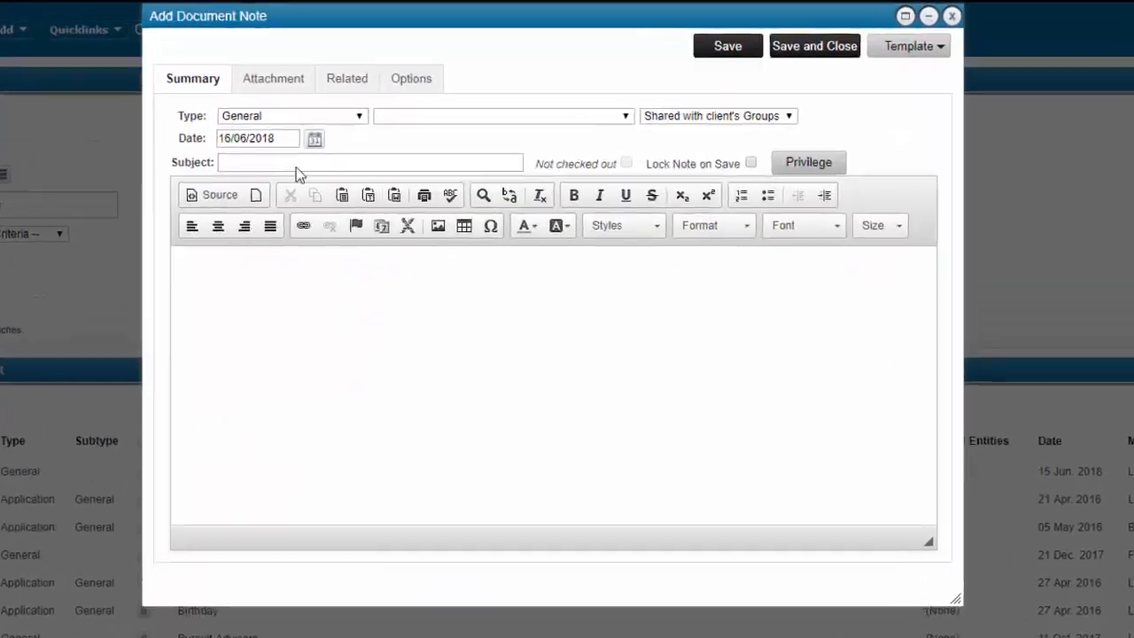
{"action": "left_click", "coordinate": [257, 167]}
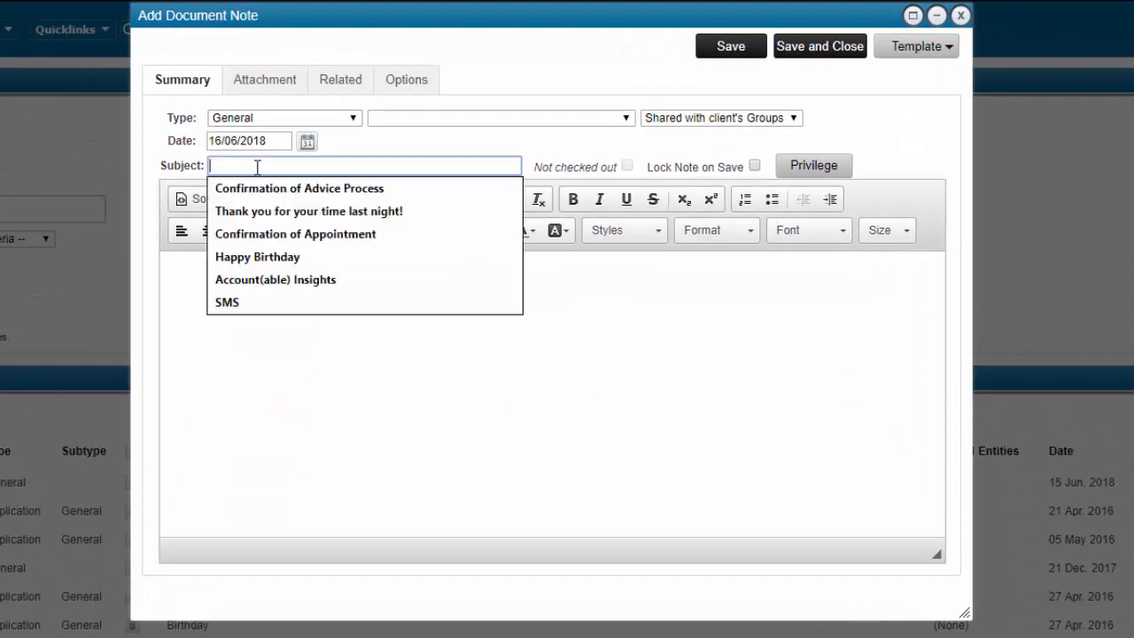
{"action": "type", "text": "Test Newsletter"}
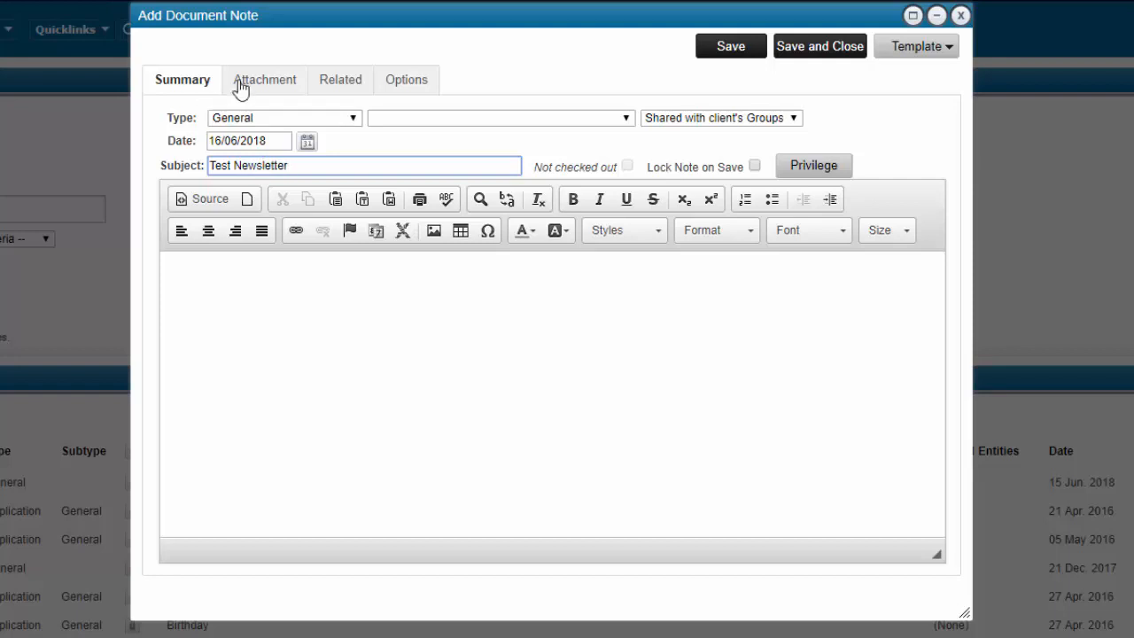
Attach all five pictures from the Images folder, including PDX Logo, to the note, then save and close it.
{"action": "left_click", "coordinate": [277, 87]}
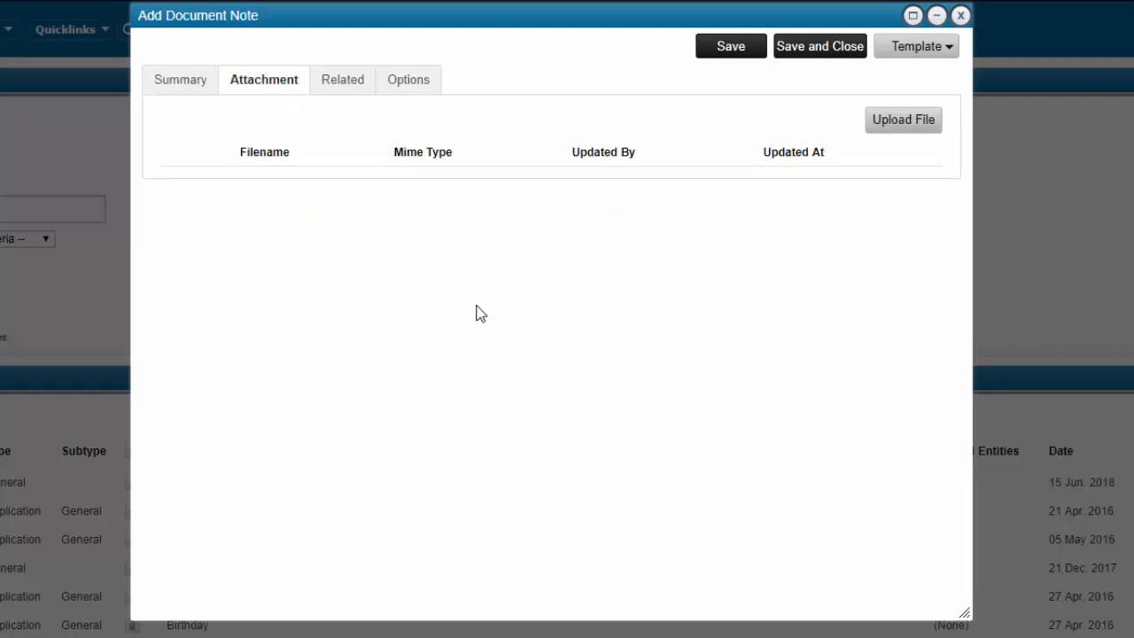
{"action": "left_click", "coordinate": [906, 122]}
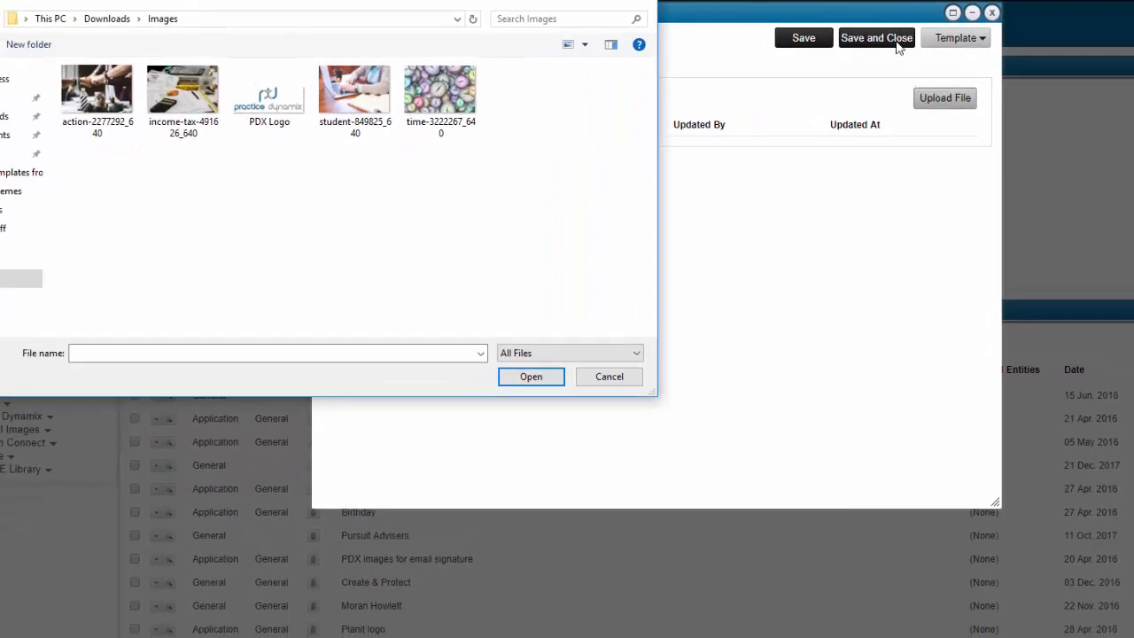
{"action": "left_click", "coordinate": [93, 88]}
{"action": "left_click", "coordinate": [459, 105], "text": "shift"}
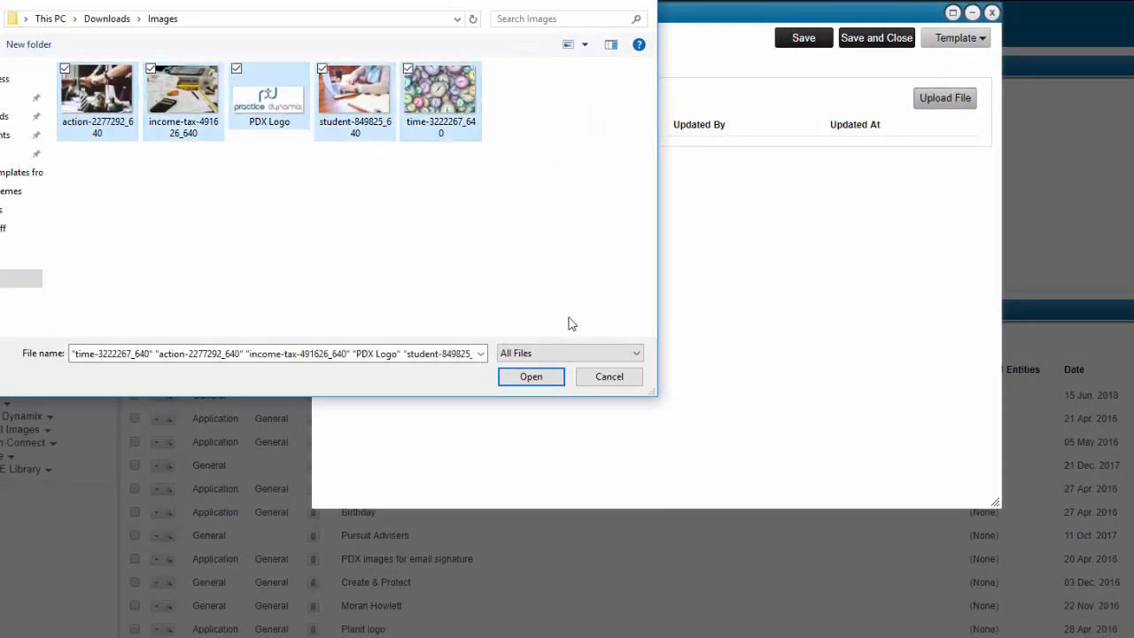
{"action": "left_click", "coordinate": [529, 387]}
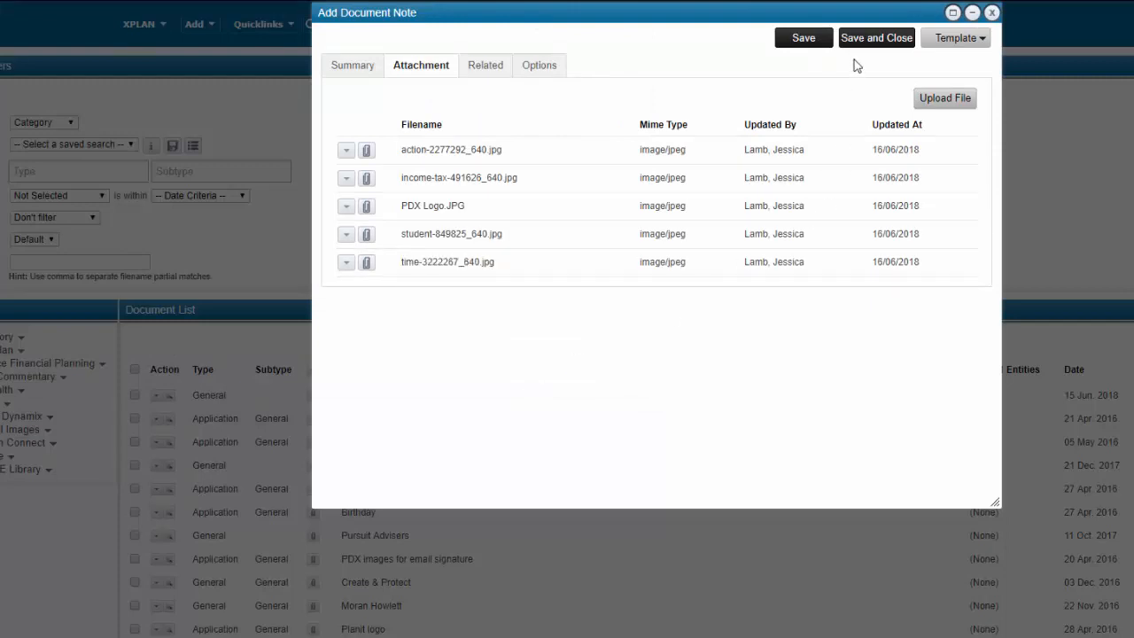
{"action": "left_click", "coordinate": [858, 38]}
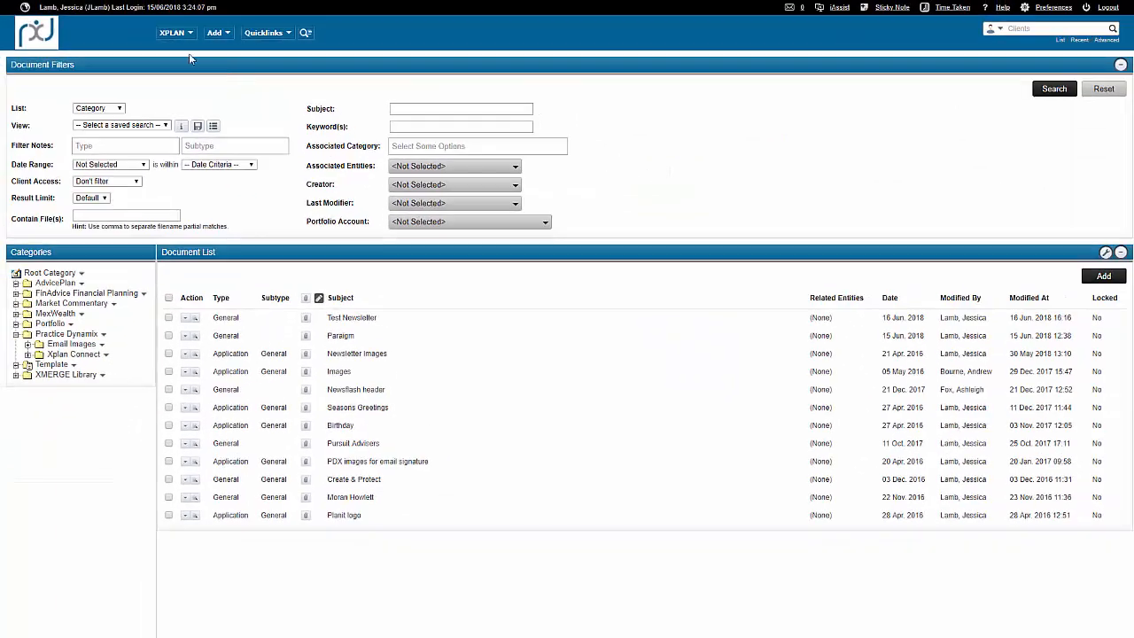
Go to the email templates under Administration Functions and open Test Newsletter Template for editing.
{"action": "left_click", "coordinate": [180, 36]}
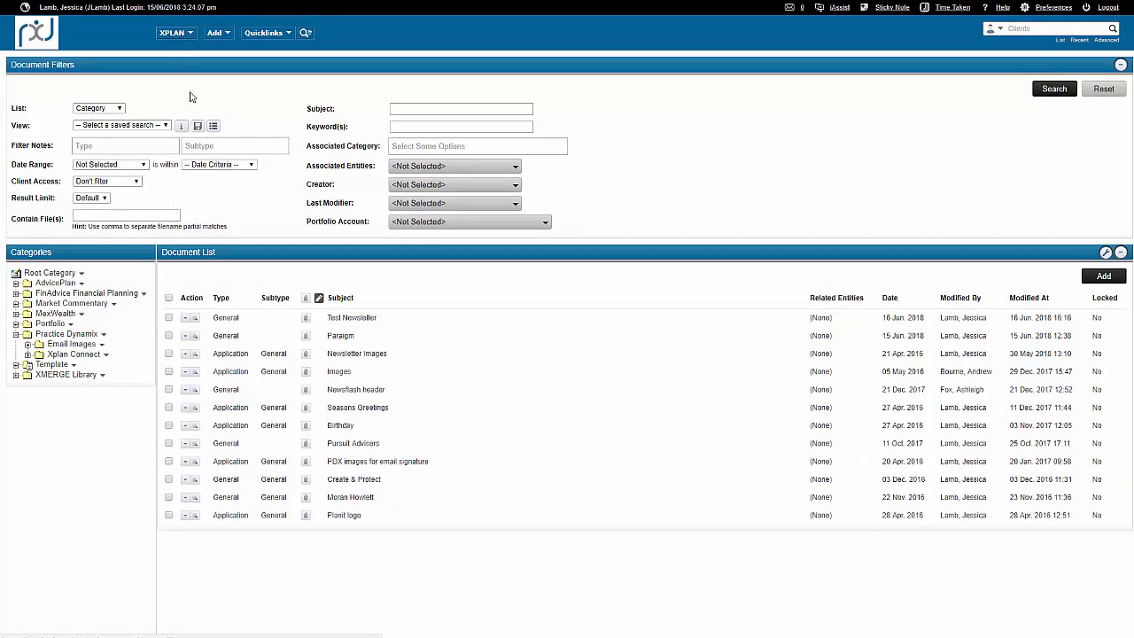
{"action": "mouse_move", "coordinate": [195, 130]}
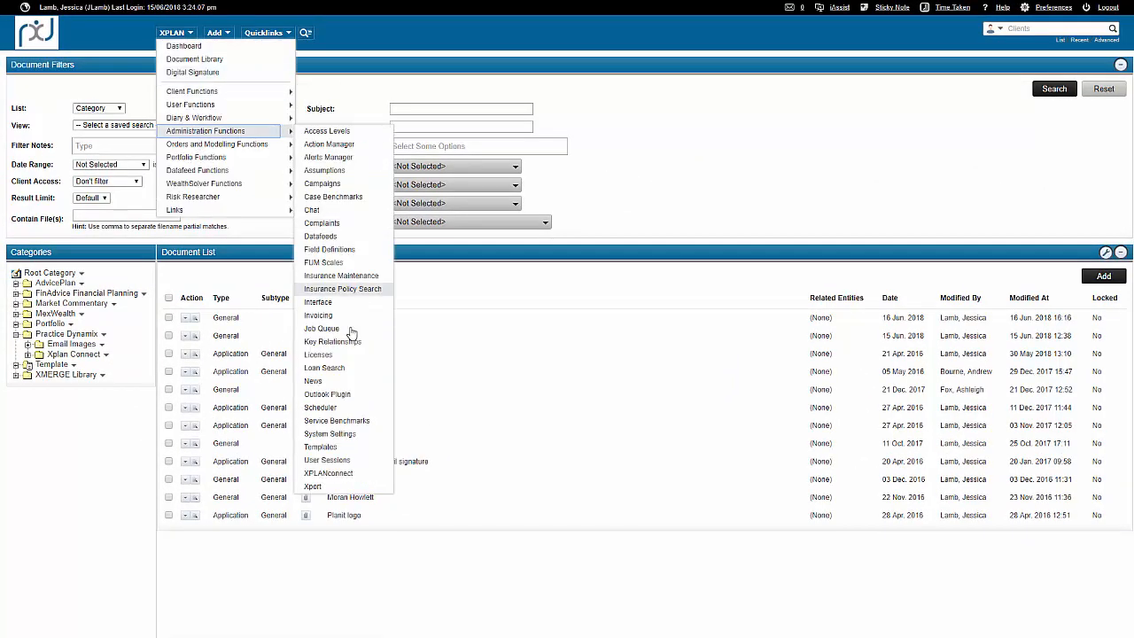
{"action": "left_click", "coordinate": [324, 447]}
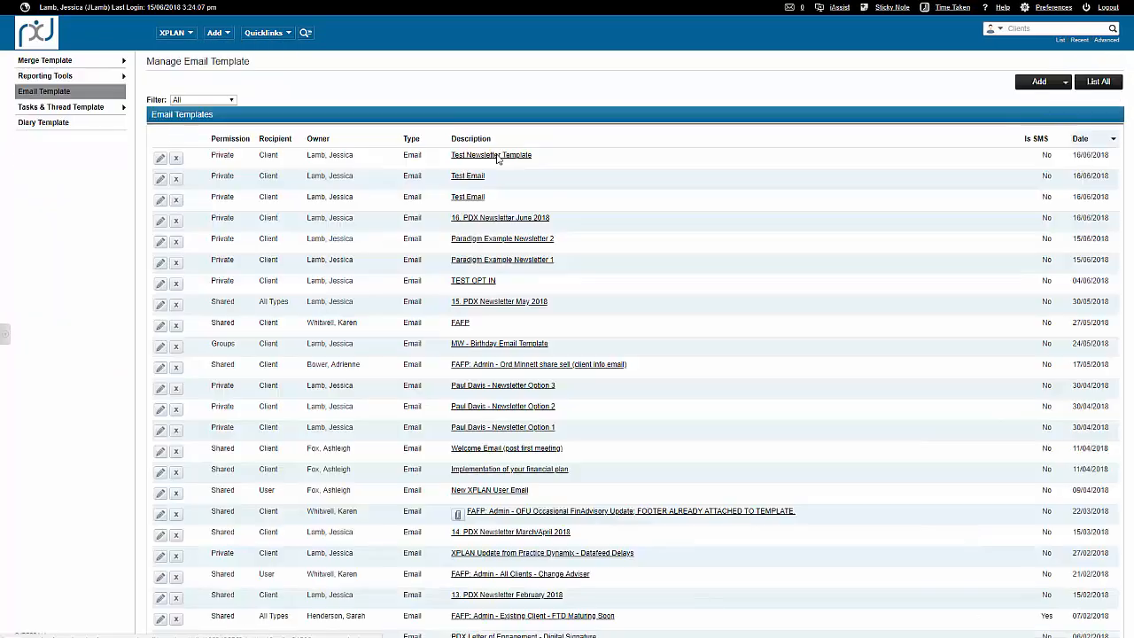
{"action": "left_click", "coordinate": [496, 157]}
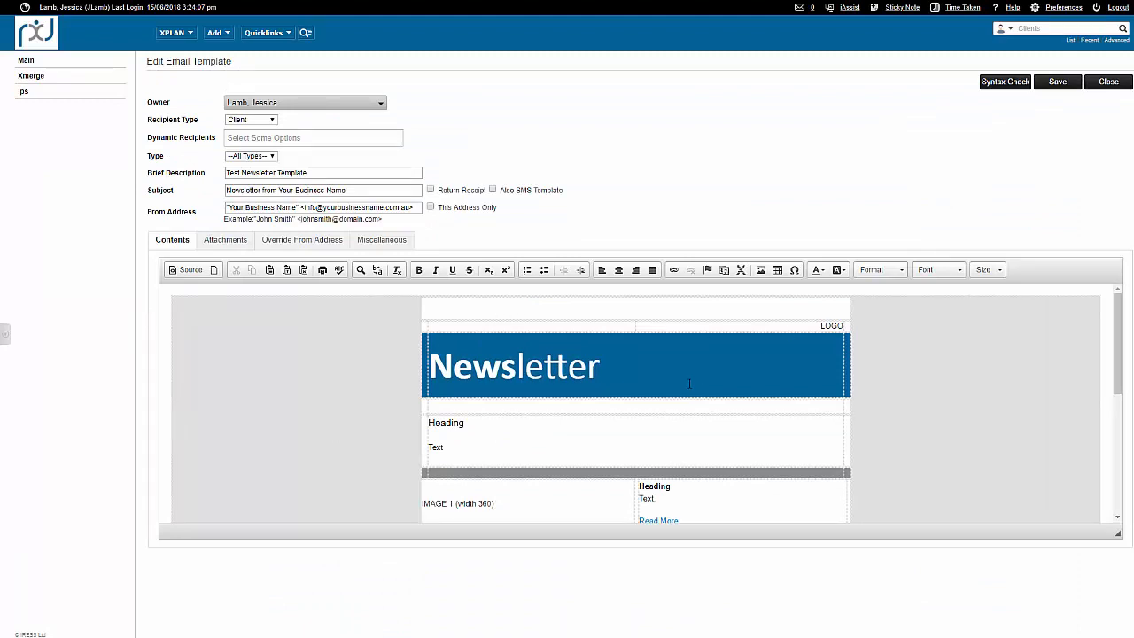
Replace the LOGO placeholder above the newsletter banner with PDX Logo.JPG from the Test Newsletter note in Practice Dynamix Email Images.
{"action": "double_click", "coordinate": [832, 325]}
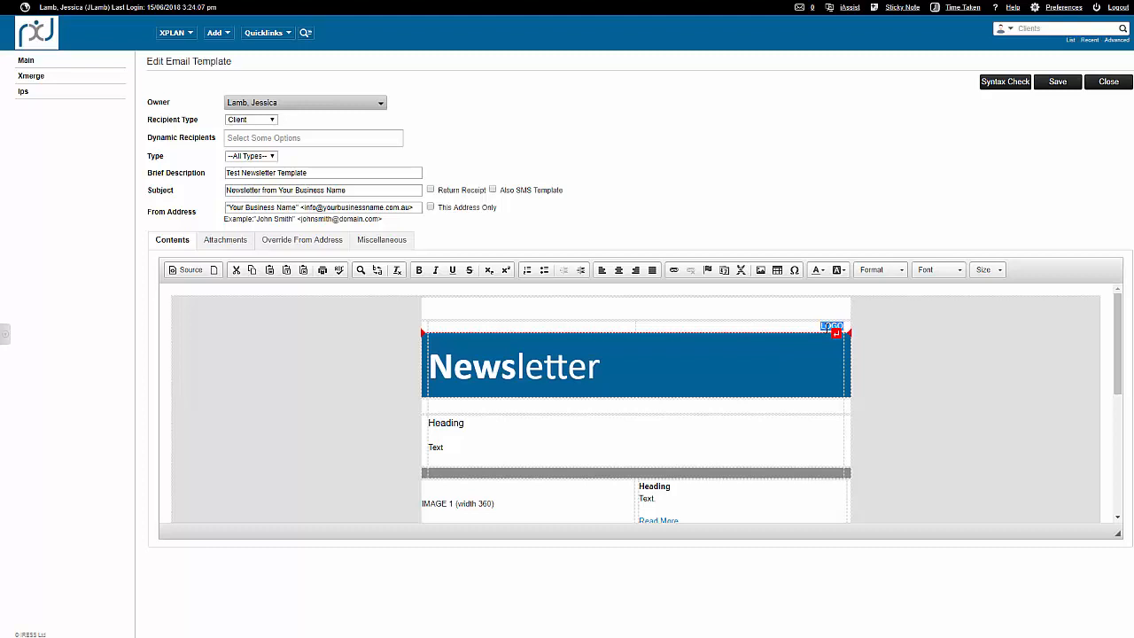
{"action": "key", "text": "Delete"}
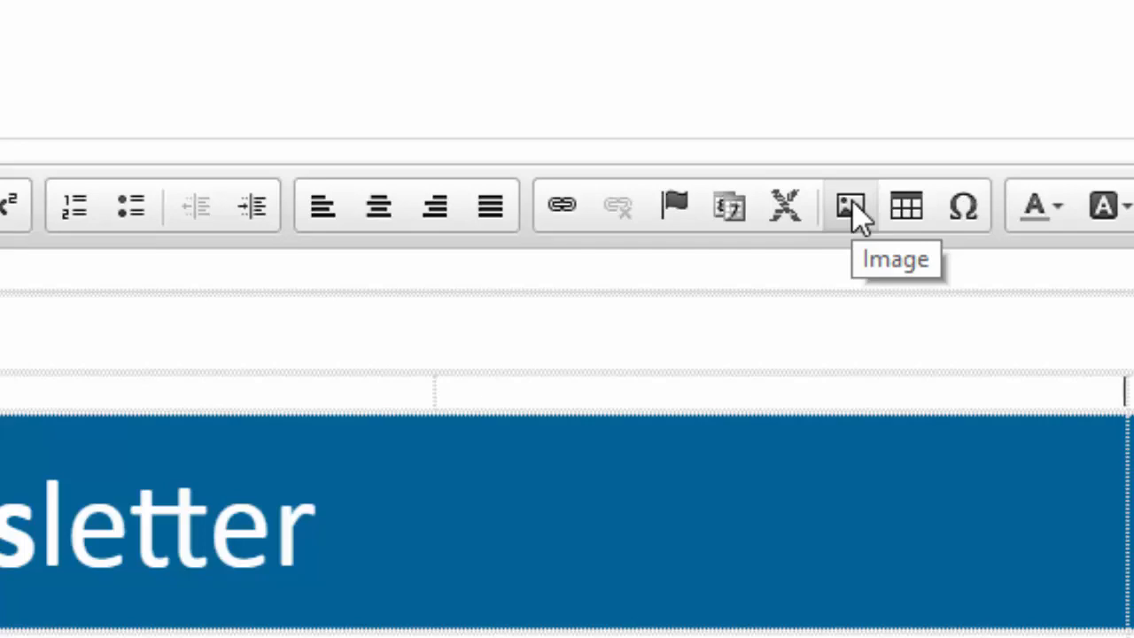
{"action": "left_click", "coordinate": [854, 209]}
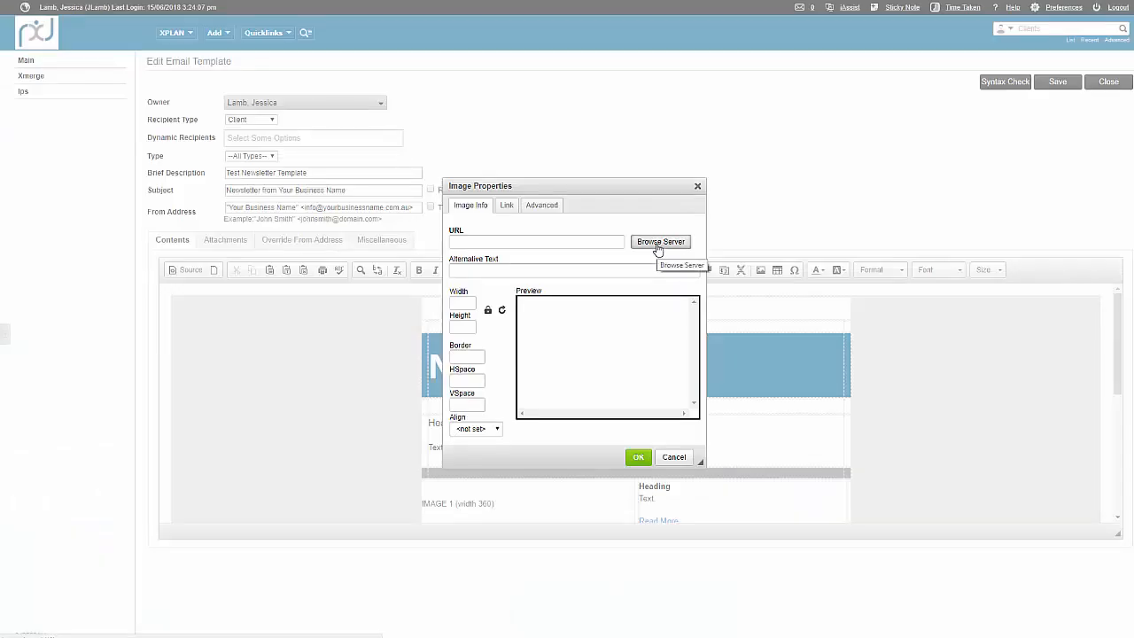
{"action": "left_click", "coordinate": [658, 246]}
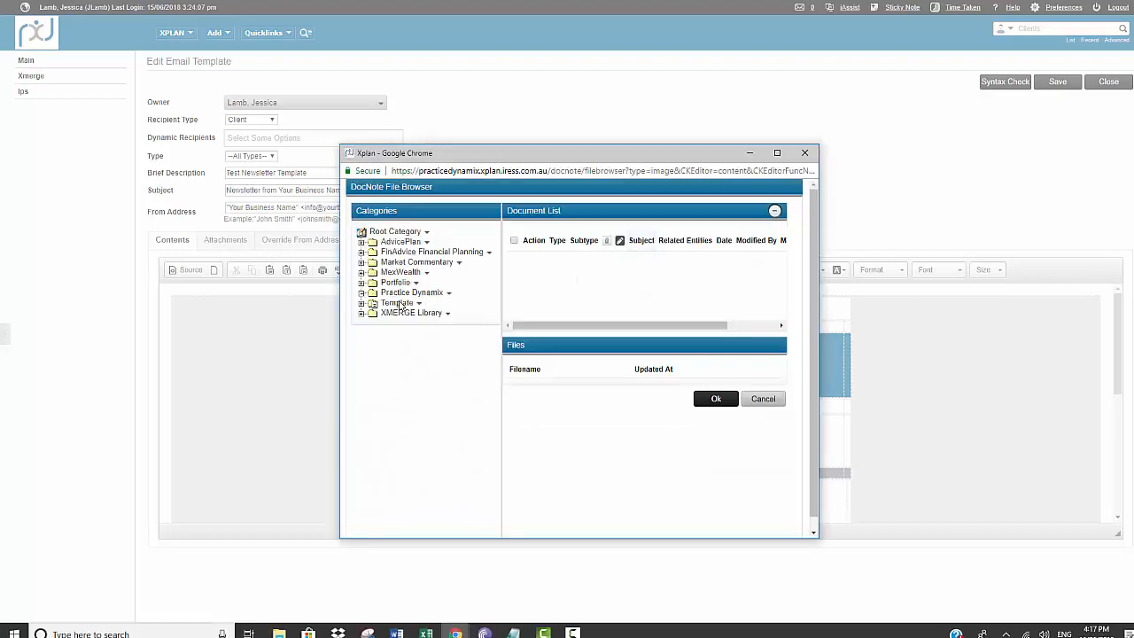
{"action": "left_click", "coordinate": [407, 293]}
{"action": "left_click", "coordinate": [416, 303]}
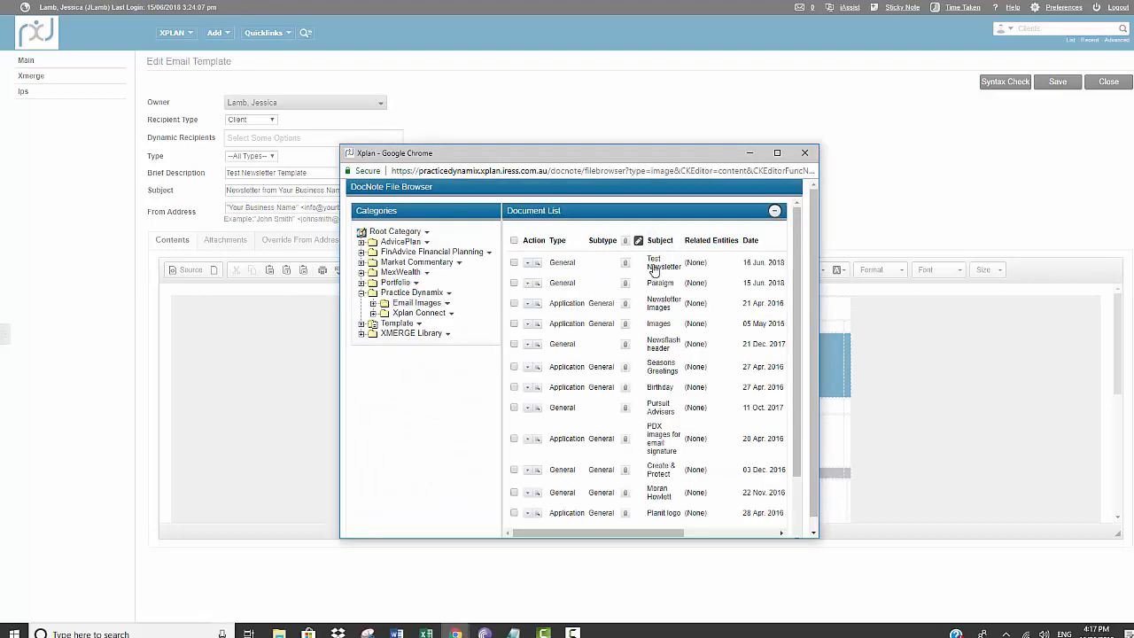
{"action": "left_click", "coordinate": [653, 270]}
{"action": "scroll", "coordinate": [657, 328], "scroll_direction": "down", "scroll_amount": 2}
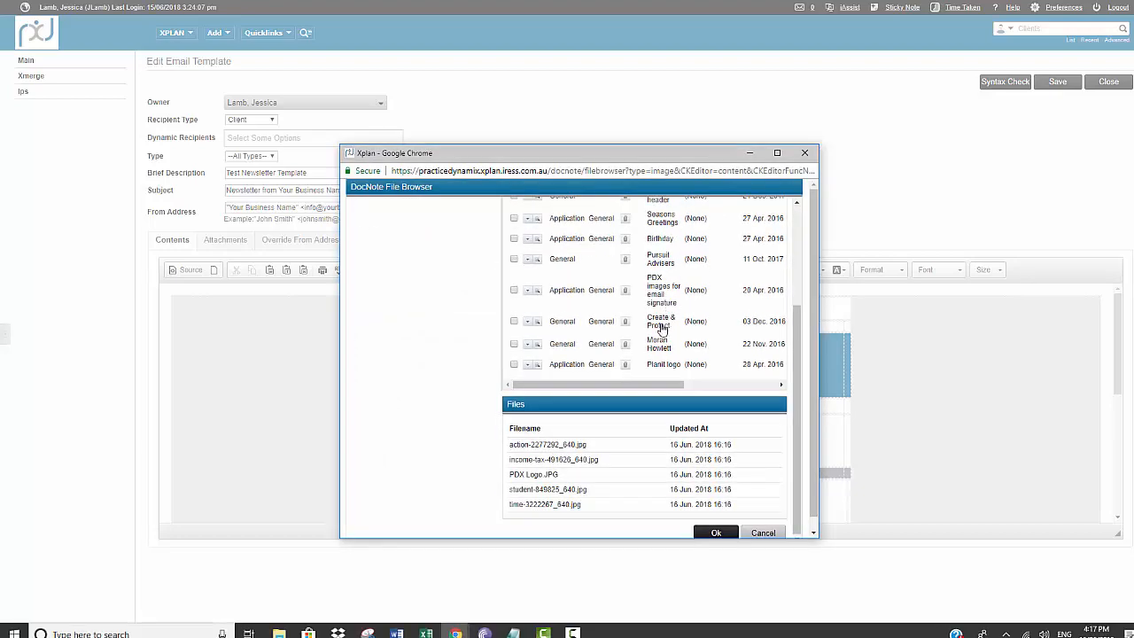
{"action": "left_click", "coordinate": [528, 475]}
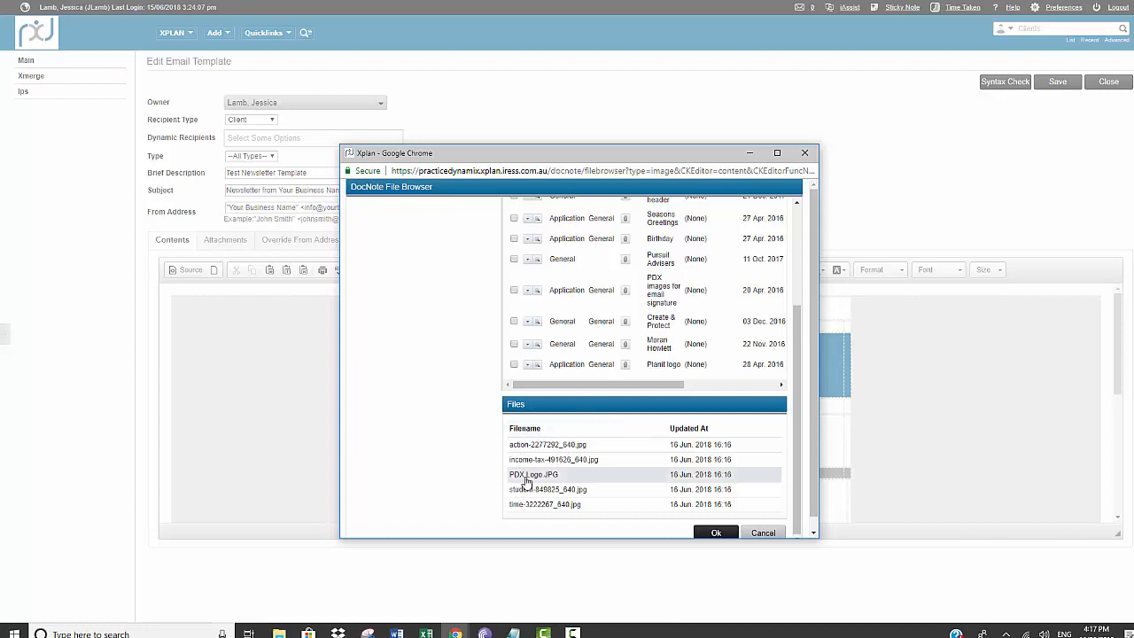
{"action": "left_click", "coordinate": [715, 533]}
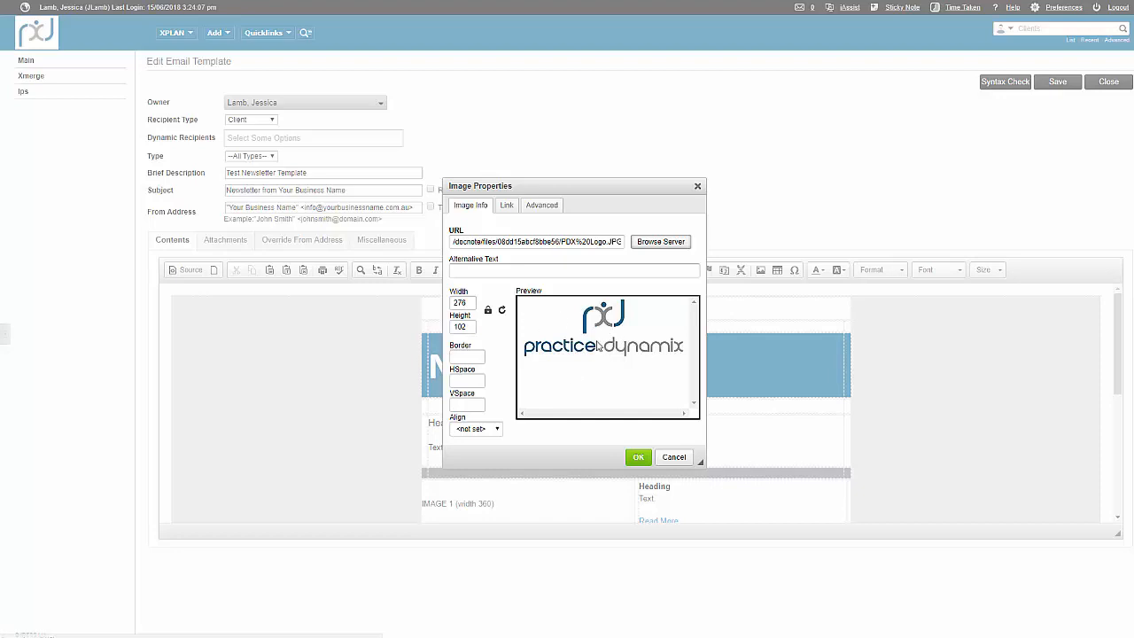
{"action": "left_click", "coordinate": [637, 454]}
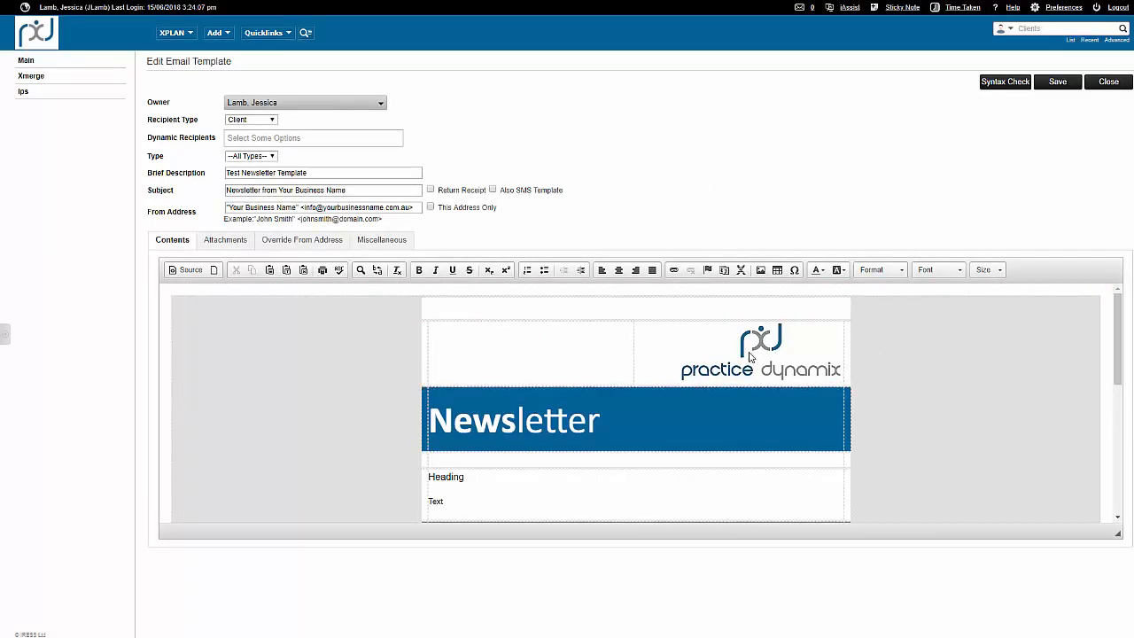
Replace the main heading placeholder below the banner with "End of Financial Year Tax Saving!".
{"action": "scroll", "coordinate": [748, 357], "scroll_direction": "down", "scroll_amount": 3}
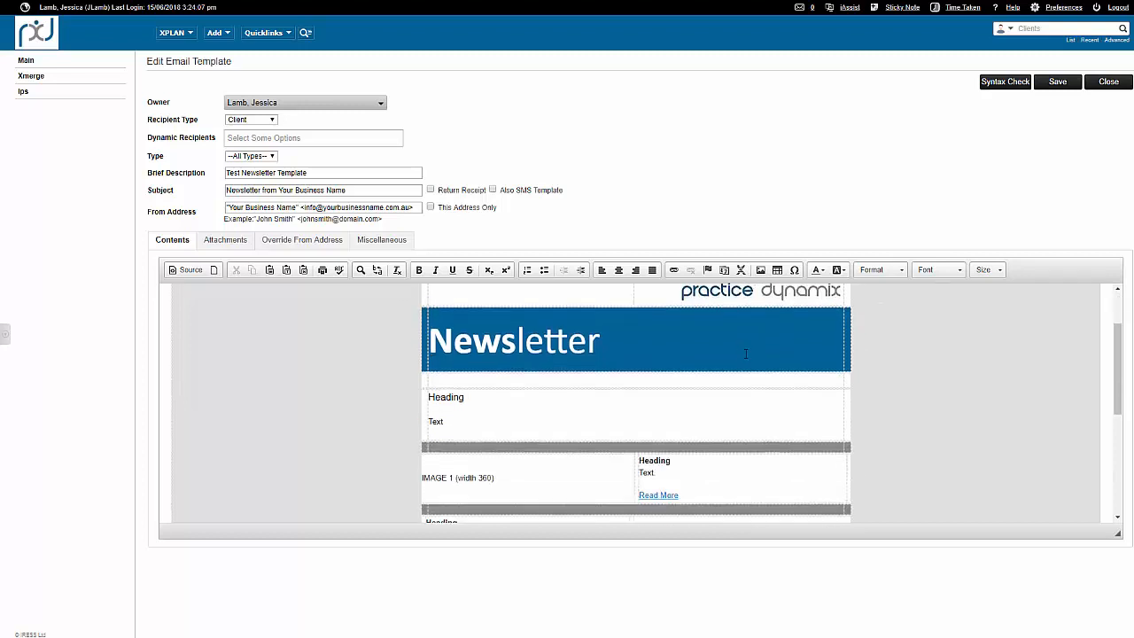
{"action": "double_click", "coordinate": [446, 398]}
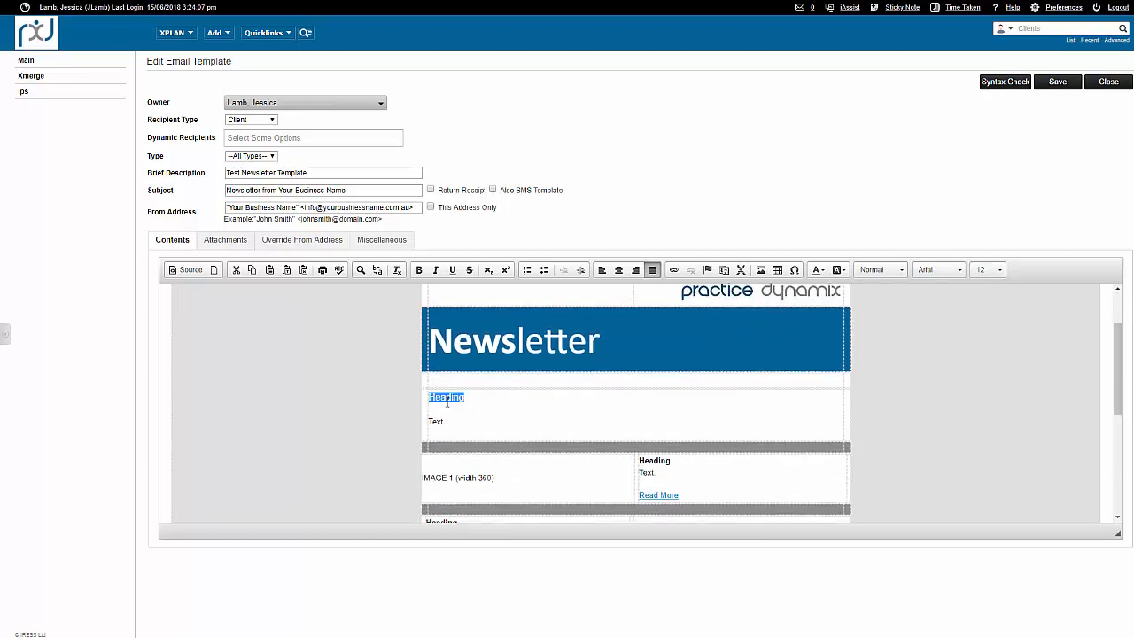
{"action": "type", "text": "End of Financial Year Tax Sav"}
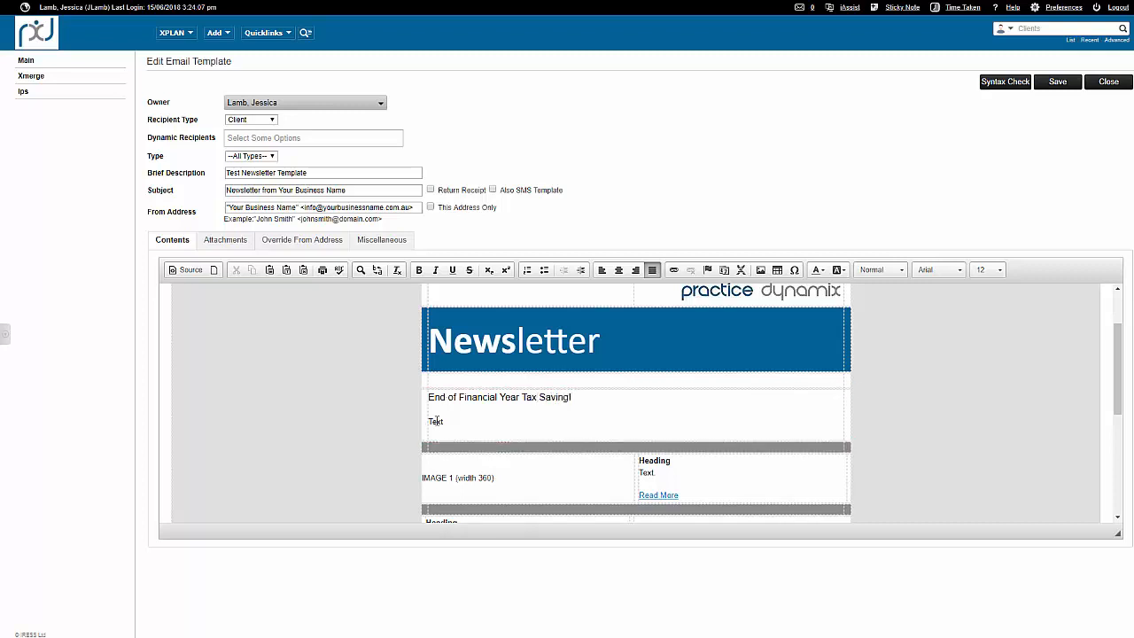
{"action": "double_click", "coordinate": [436, 421]}
{"action": "type", "text": "JHG'SOHVLXKNHB"}
{"action": "key", "text": "Return"}
{"action": "type", "text": "SDGHXBKN"}
{"action": "key", "text": "Return"}
{"action": "type", "text": "DGBH"}
{"action": "key", "text": "ctrl+z"}
{"action": "key", "text": "ctrl+z"}
{"action": "key", "text": "ctrl+z"}
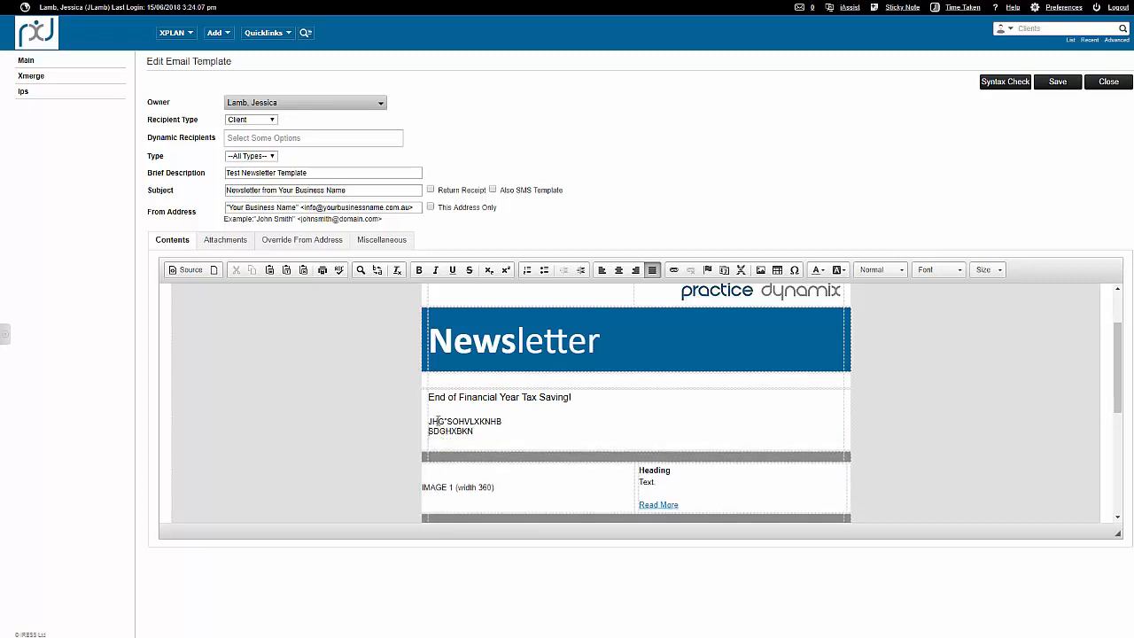
{"action": "left_click", "coordinate": [501, 422]}
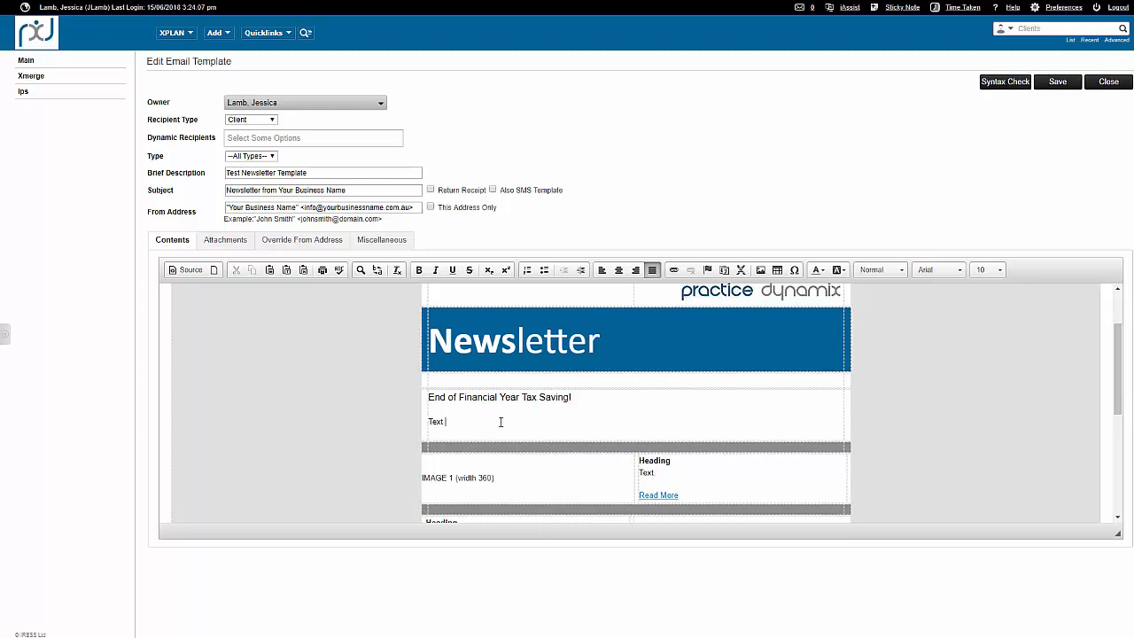
Delete the "IMAGE 1 (width 360)" placeholder text from the first article row.
{"action": "scroll", "coordinate": [505, 408], "scroll_direction": "down", "scroll_amount": 2}
{"action": "left_click", "coordinate": [505, 401]}
{"action": "left_click_drag", "start_coordinate": [504, 403], "coordinate": [425, 398]}
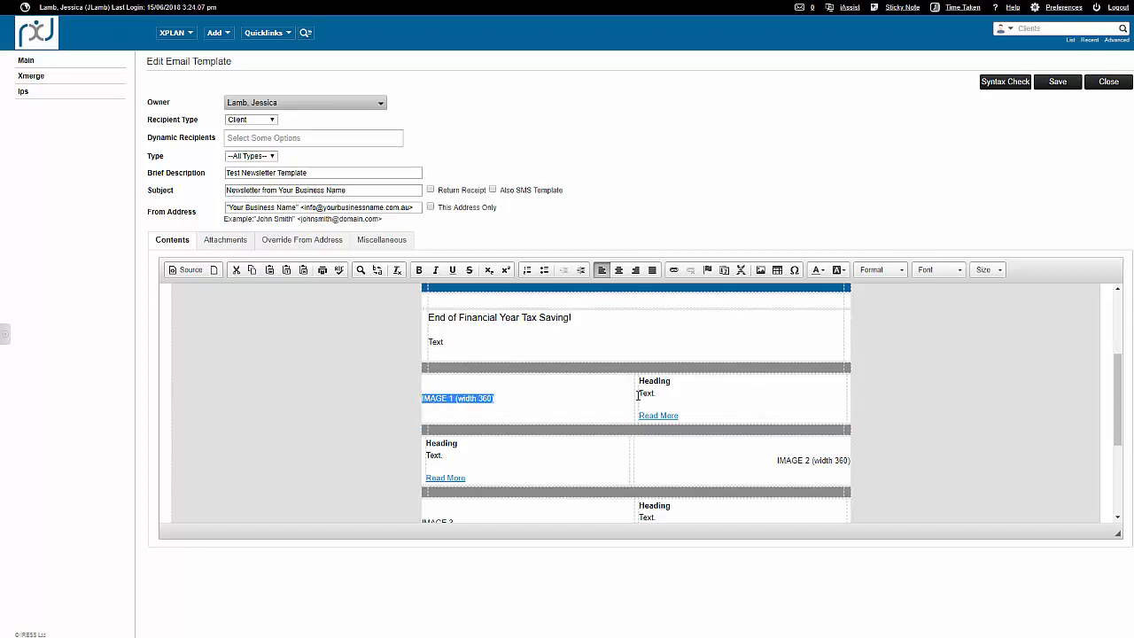
{"action": "key", "text": "Delete"}
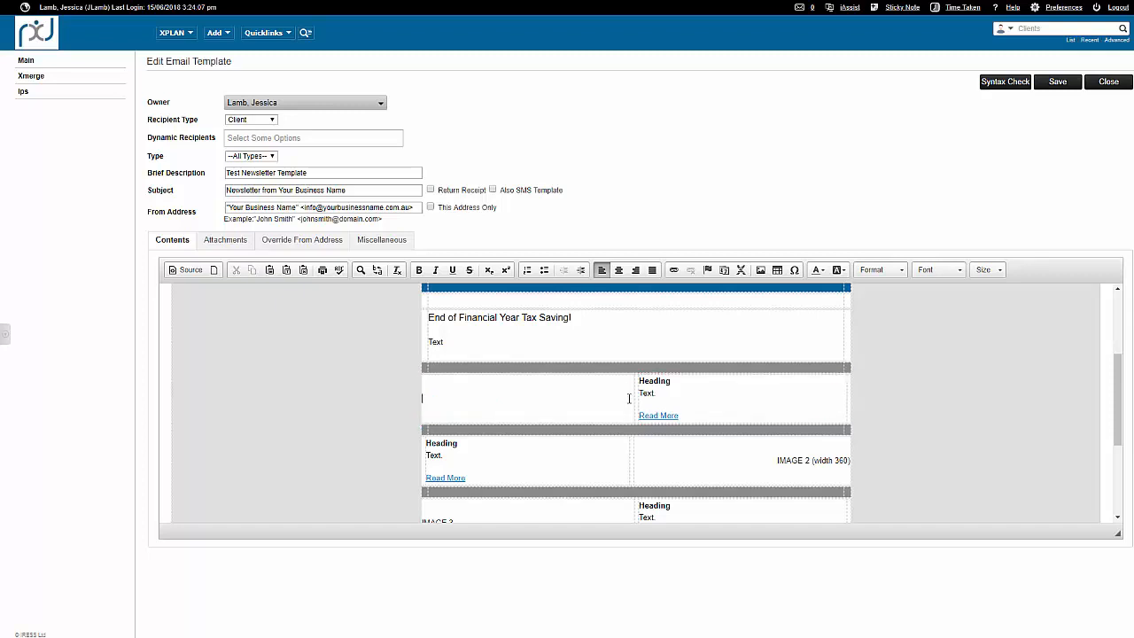
Start inserting an image in the emptied cell, choosing action-2277292_640.jpg from the Test Newsletter note in Practice Dynamix Email Images.
{"action": "left_click", "coordinate": [760, 270]}
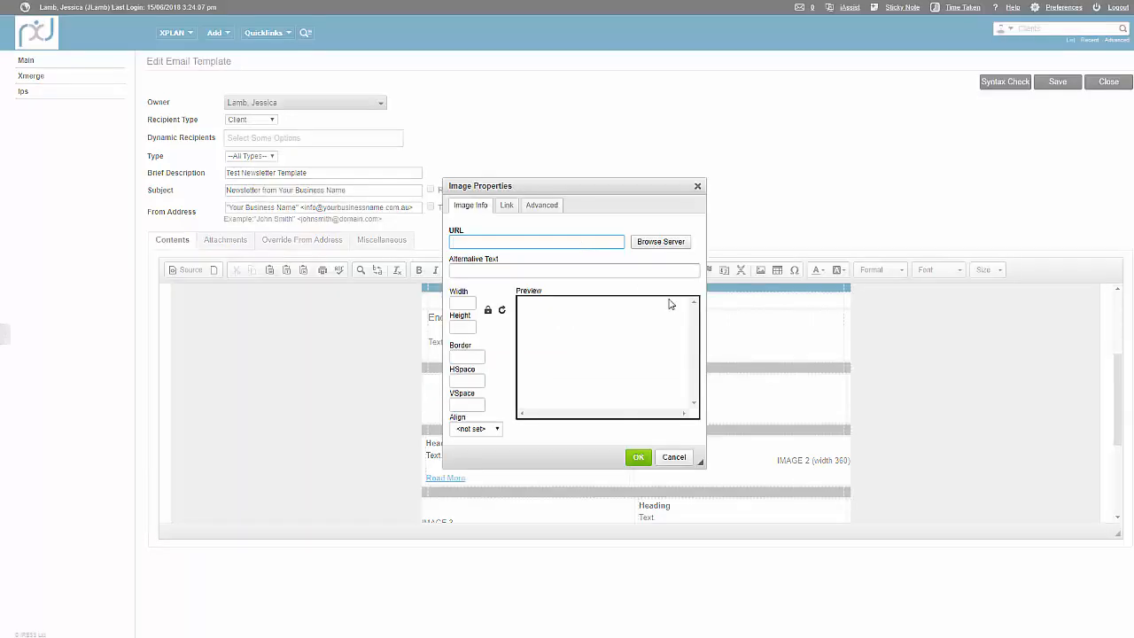
{"action": "left_click", "coordinate": [664, 242]}
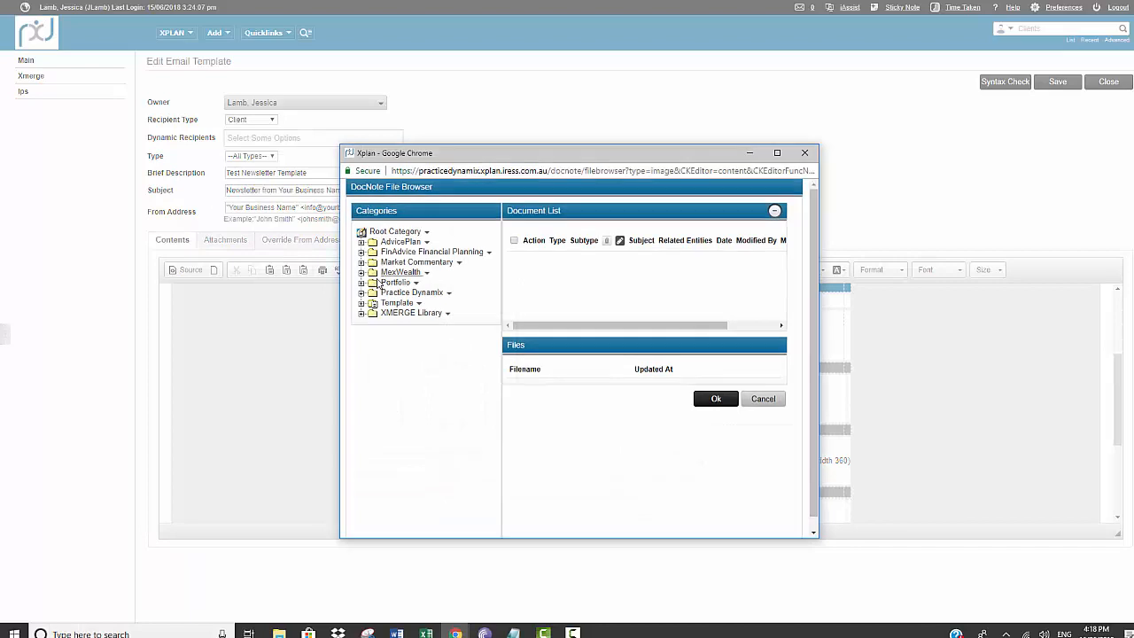
{"action": "left_click", "coordinate": [361, 294]}
{"action": "left_click", "coordinate": [417, 303]}
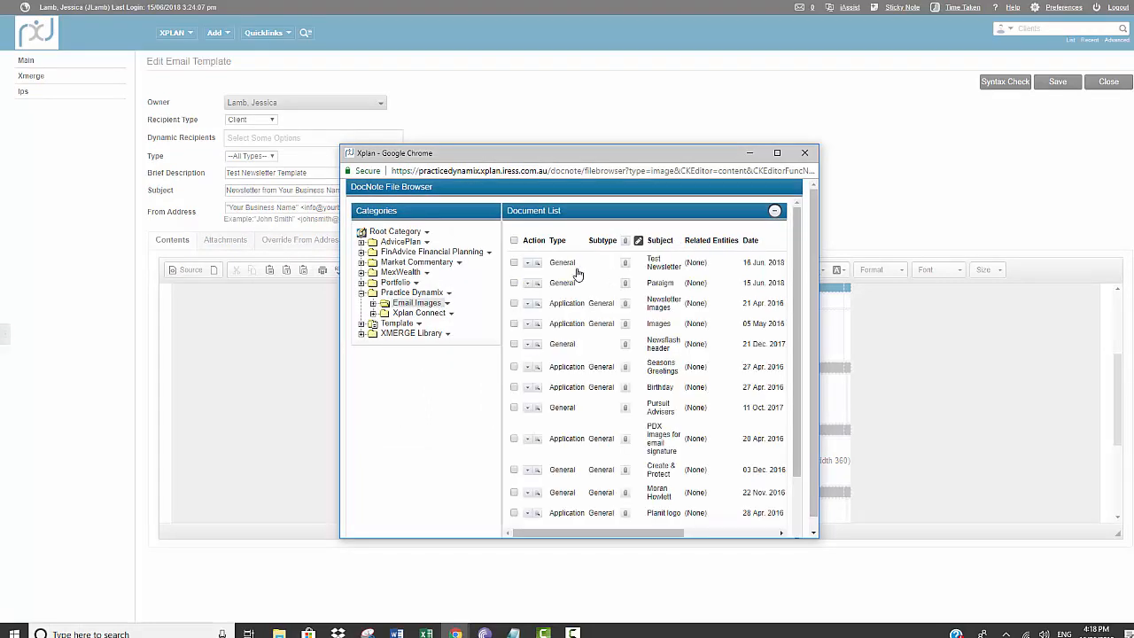
{"action": "scroll", "coordinate": [601, 319], "scroll_direction": "down", "scroll_amount": 3}
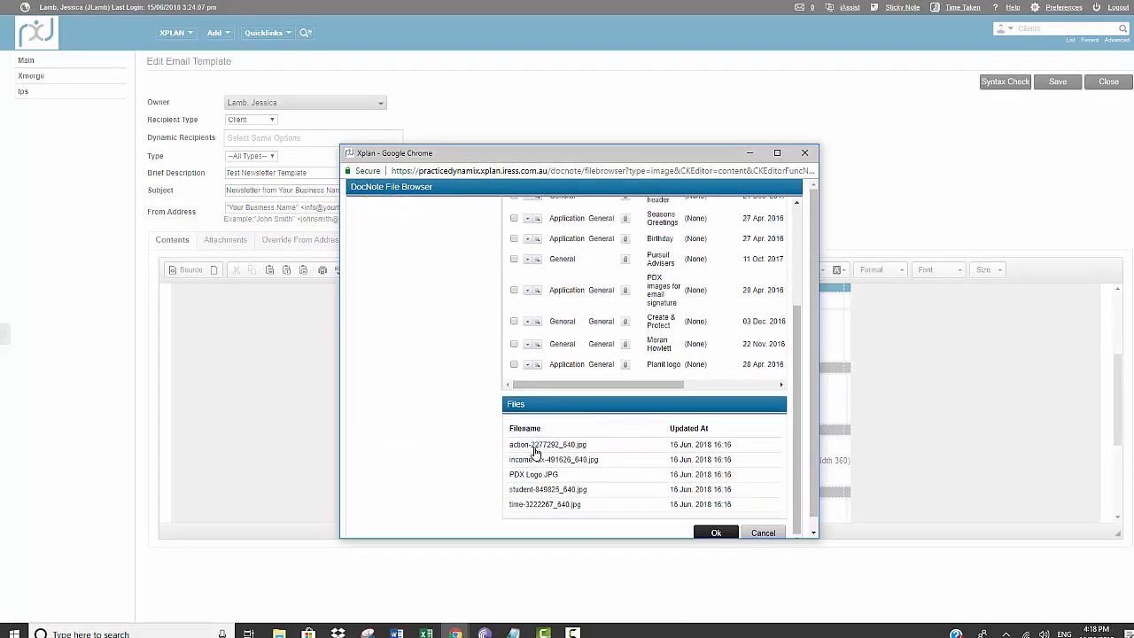
{"action": "left_click", "coordinate": [534, 452]}
{"action": "left_click", "coordinate": [706, 535]}
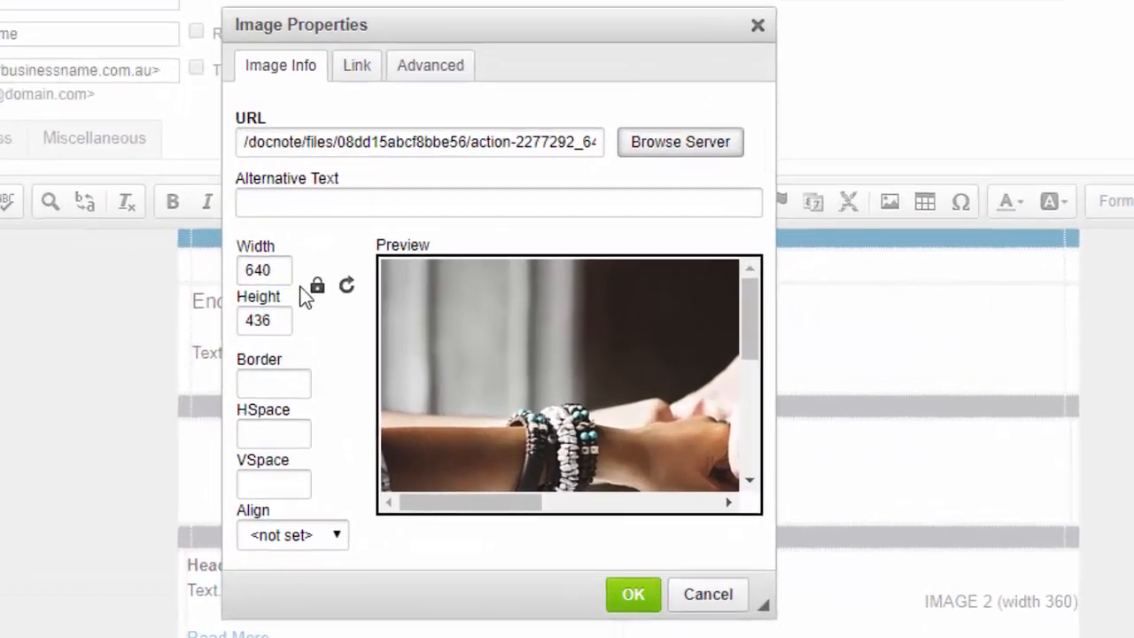
Set the first article image's width to 360 with its aspect ratio locked, and insert it.
{"action": "left_click", "coordinate": [488, 310]}
{"action": "left_click", "coordinate": [312, 287]}
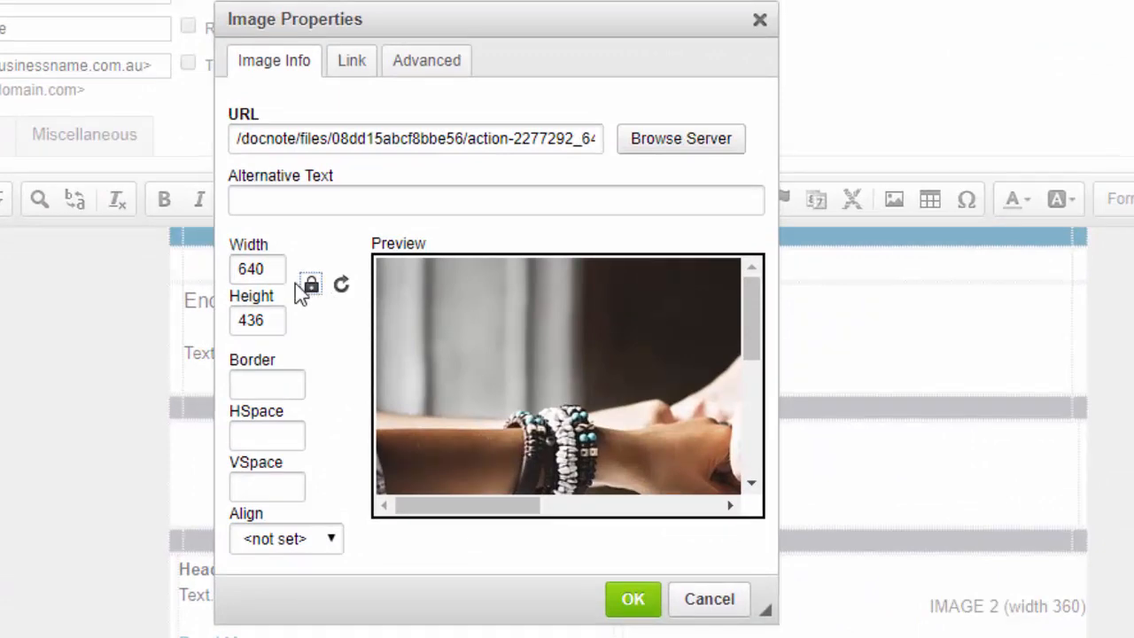
{"action": "double_click", "coordinate": [272, 269]}
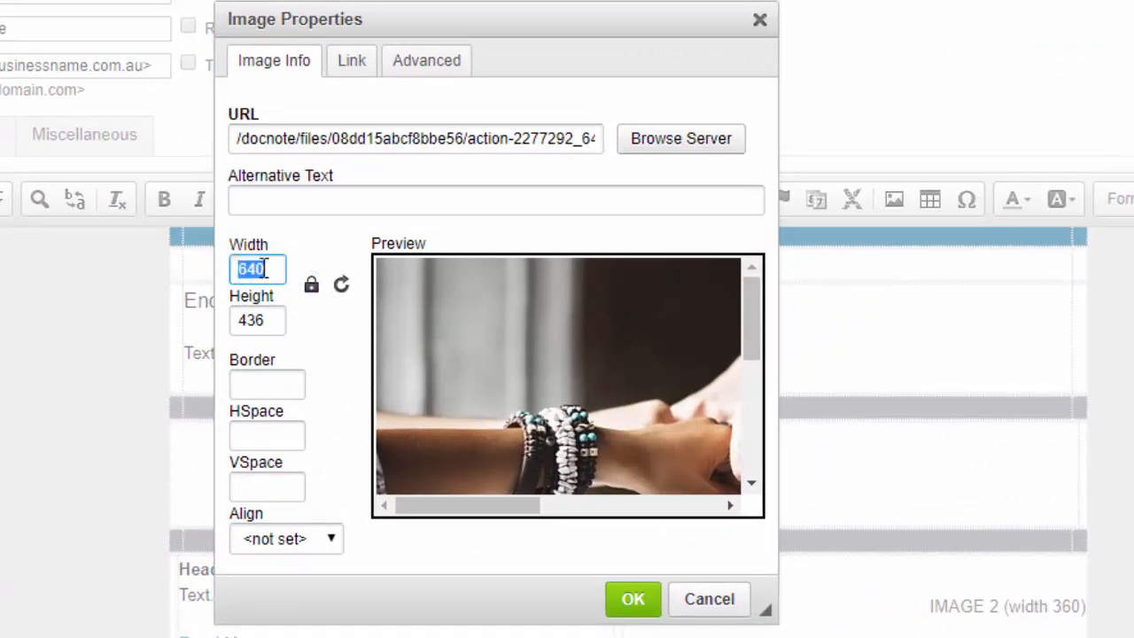
{"action": "type", "text": "360"}
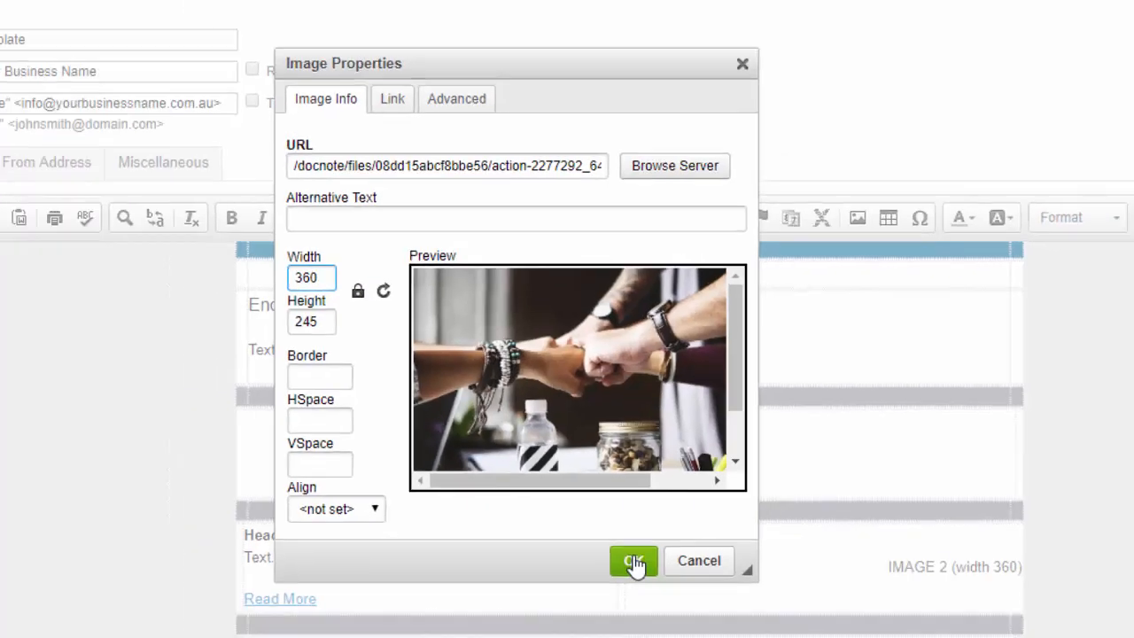
{"action": "left_click", "coordinate": [632, 599]}
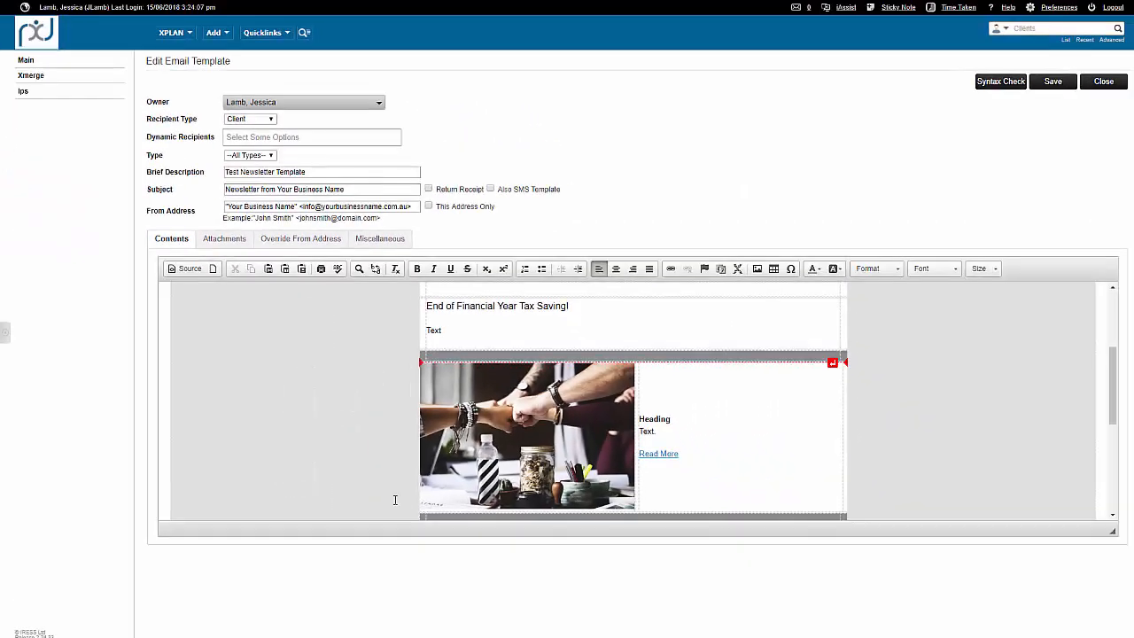
Delete the "IMAGE 2 (width 360)" placeholder text from the second article row.
{"action": "scroll", "coordinate": [586, 394], "scroll_direction": "down", "scroll_amount": 3}
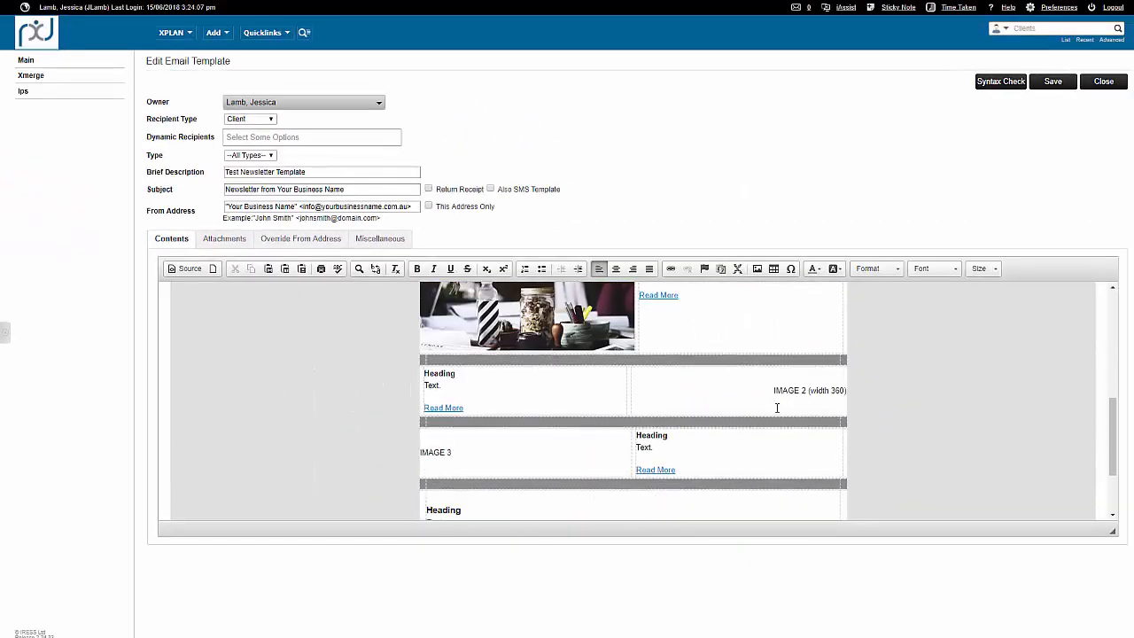
{"action": "left_click_drag", "start_coordinate": [774, 390], "coordinate": [846, 389]}
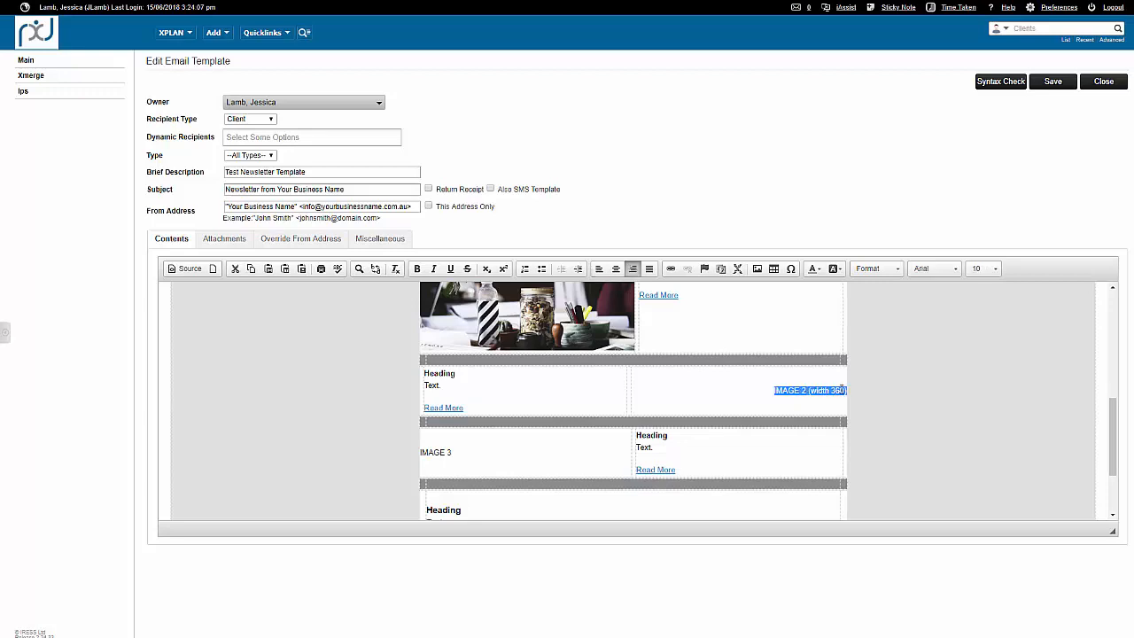
{"action": "key", "text": "Delete"}
Insert income-tax-491626_640.jpg from the Test Newsletter note in Practice Dynamix Email Images into the emptied cell, at width 360.
{"action": "left_click", "coordinate": [757, 269]}
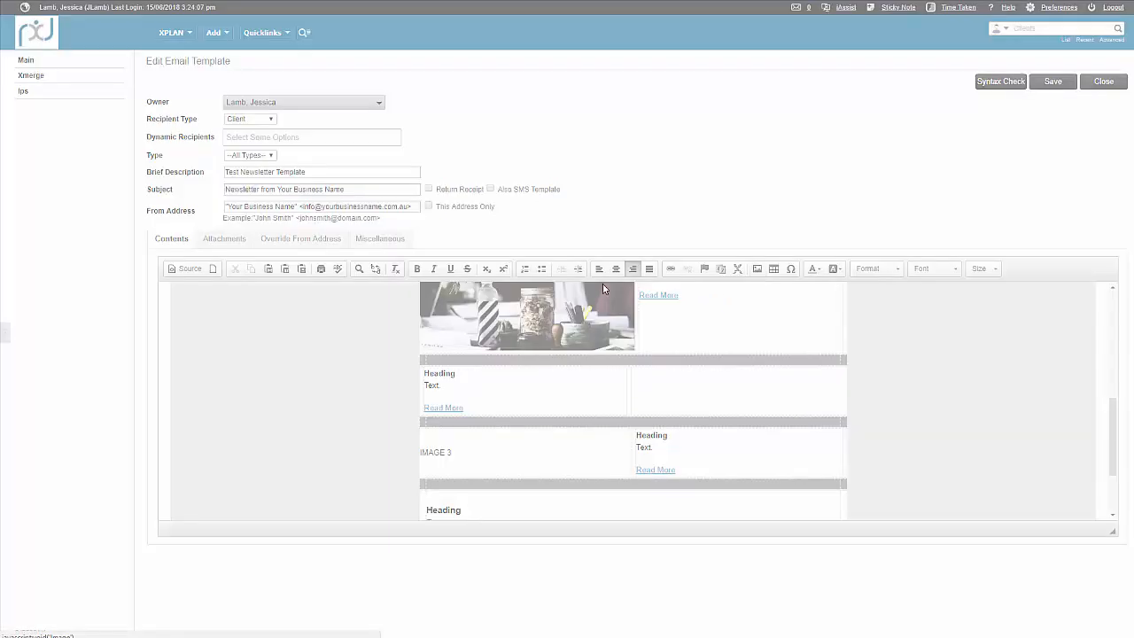
{"action": "left_click", "coordinate": [670, 242]}
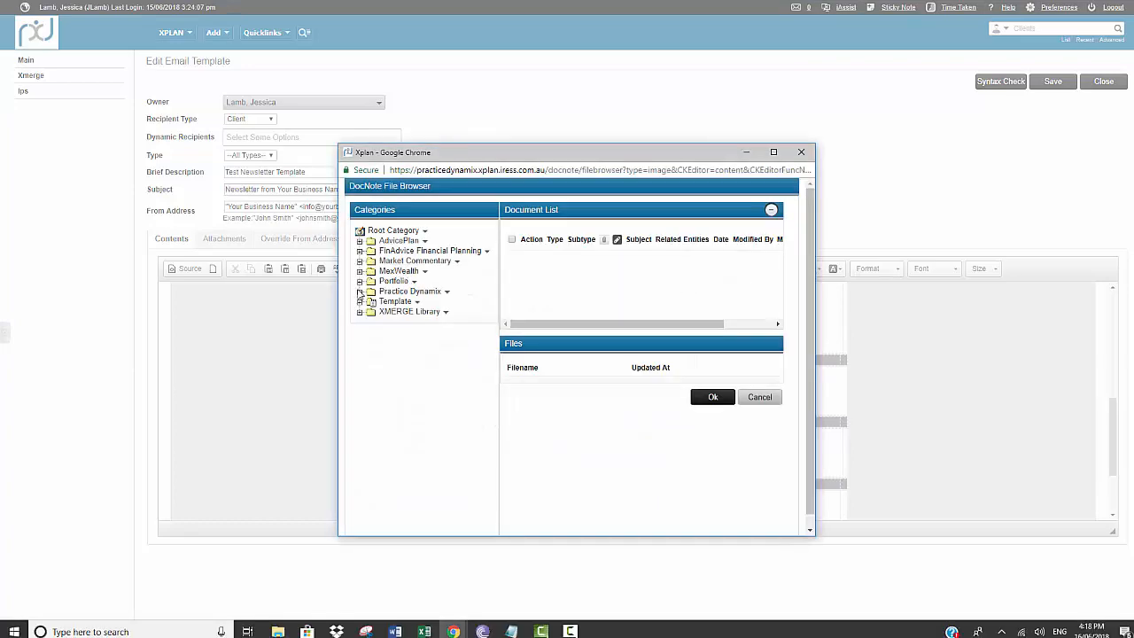
{"action": "left_click", "coordinate": [360, 291]}
{"action": "left_click", "coordinate": [414, 302]}
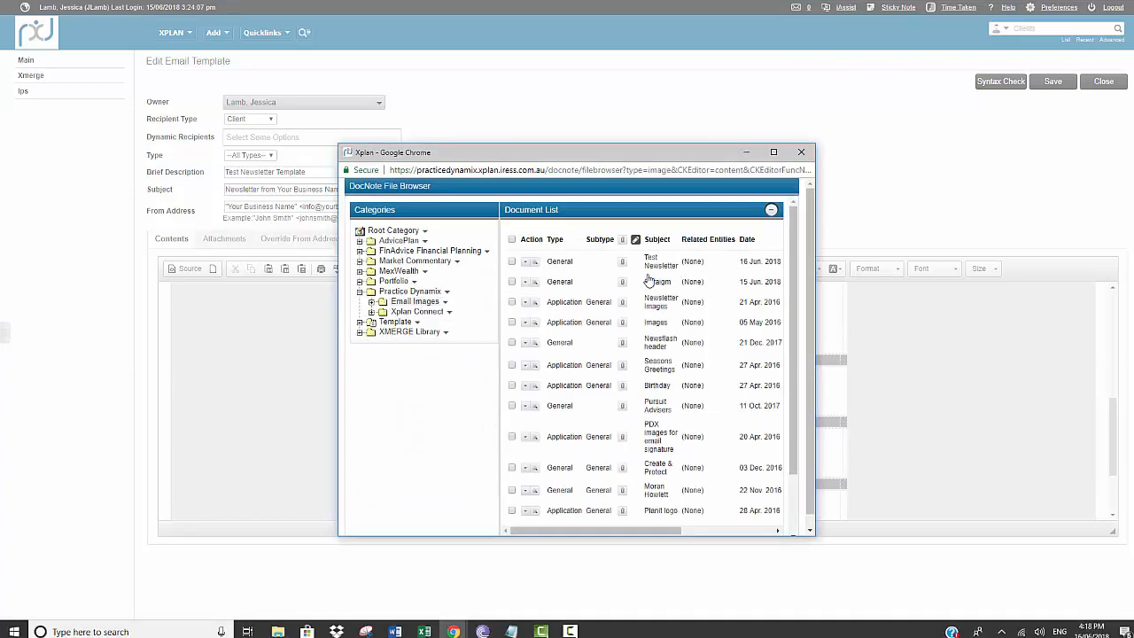
{"action": "scroll", "coordinate": [649, 280], "scroll_direction": "down", "scroll_amount": 3}
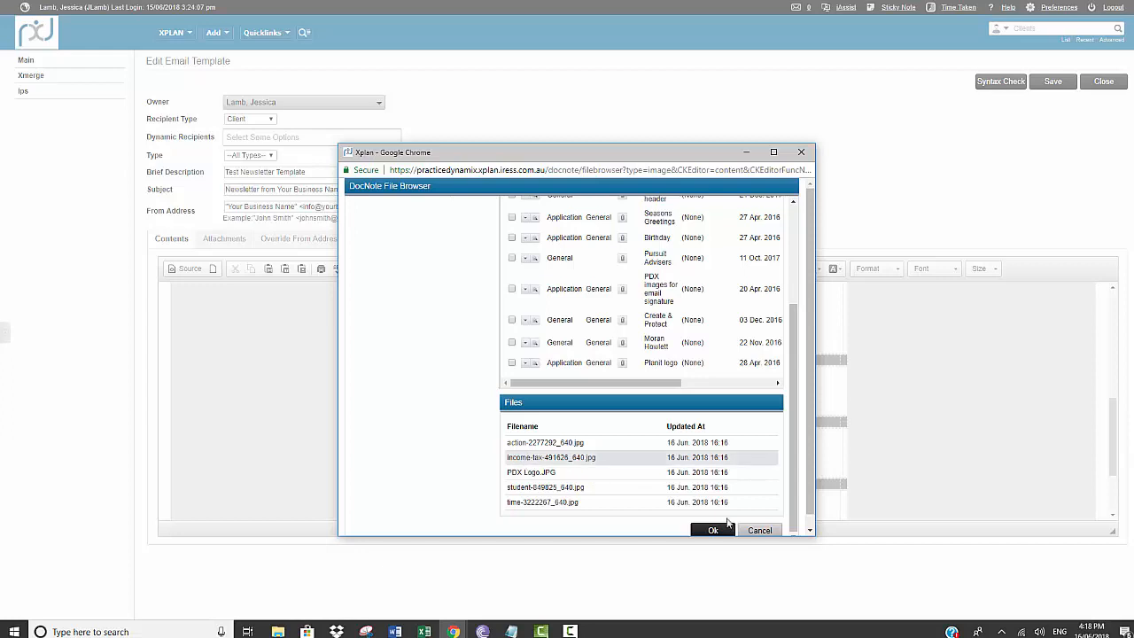
{"action": "left_click", "coordinate": [714, 531]}
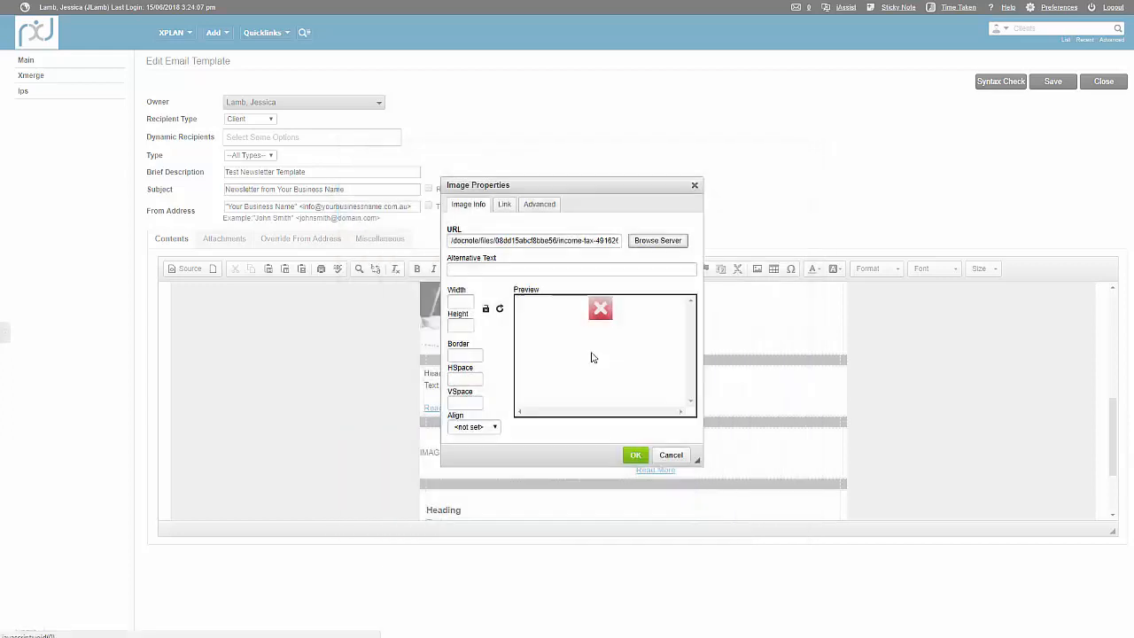
{"action": "left_click", "coordinate": [463, 304]}
{"action": "type", "text": "360"}
{"action": "key", "text": "Return"}
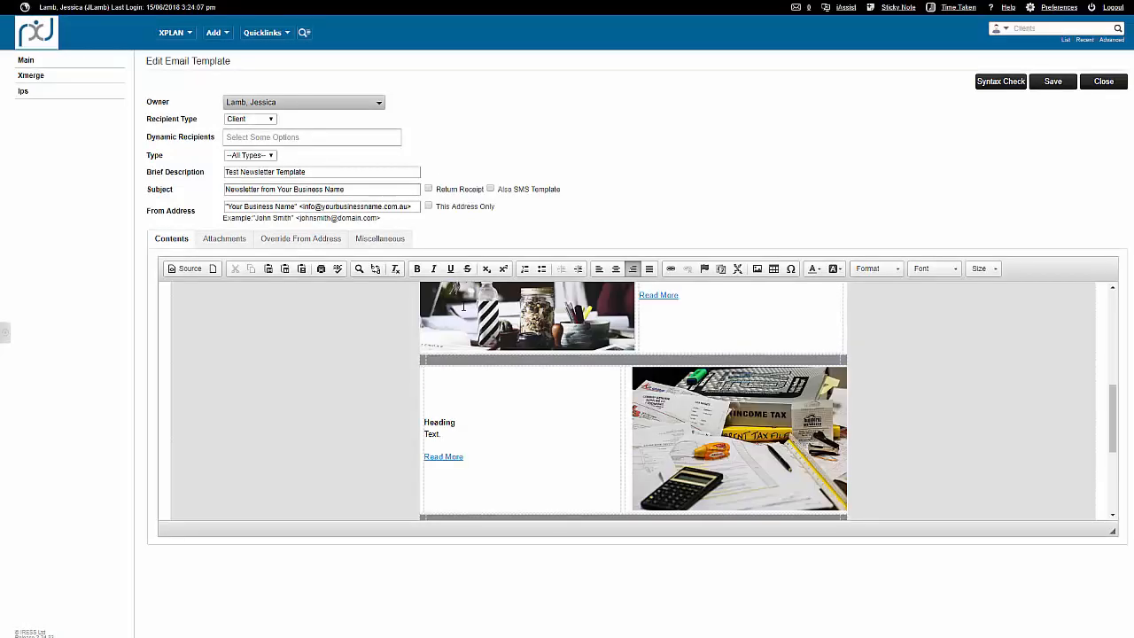
Start replacing the IMAGE 3 placeholder in the third article row, choosing time-3222267_640.jpg from the Test Newsletter note in Practice Dynamix Email Images.
{"action": "scroll", "coordinate": [733, 455], "scroll_direction": "down", "scroll_amount": 5}
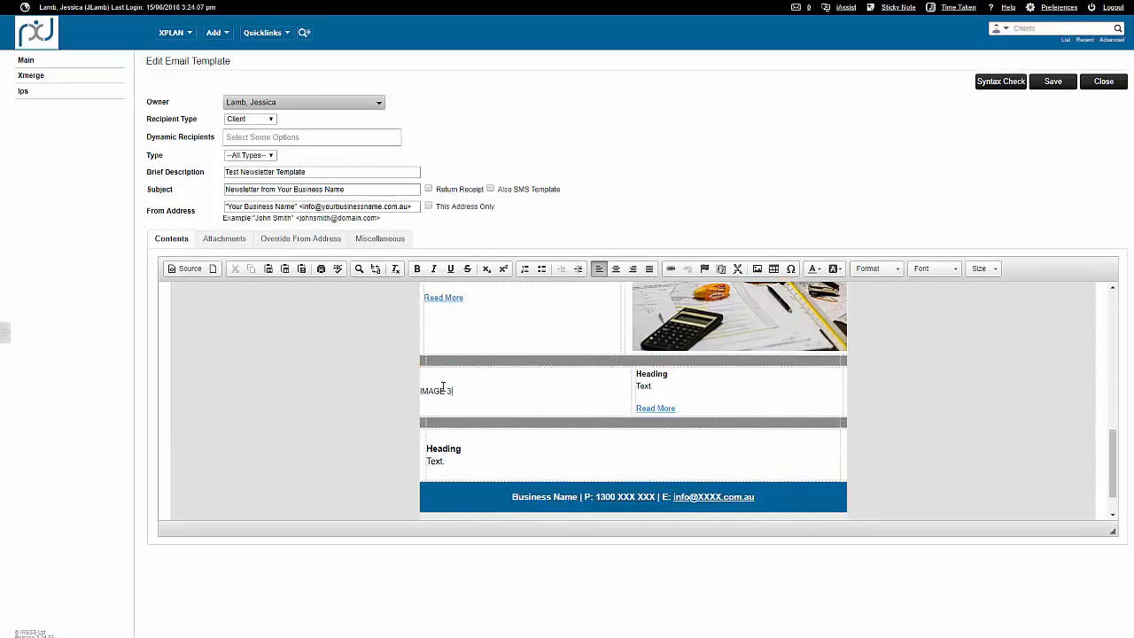
{"action": "left_click_drag", "start_coordinate": [452, 391], "coordinate": [426, 388]}
{"action": "left_click", "coordinate": [757, 269]}
{"action": "left_click", "coordinate": [669, 241]}
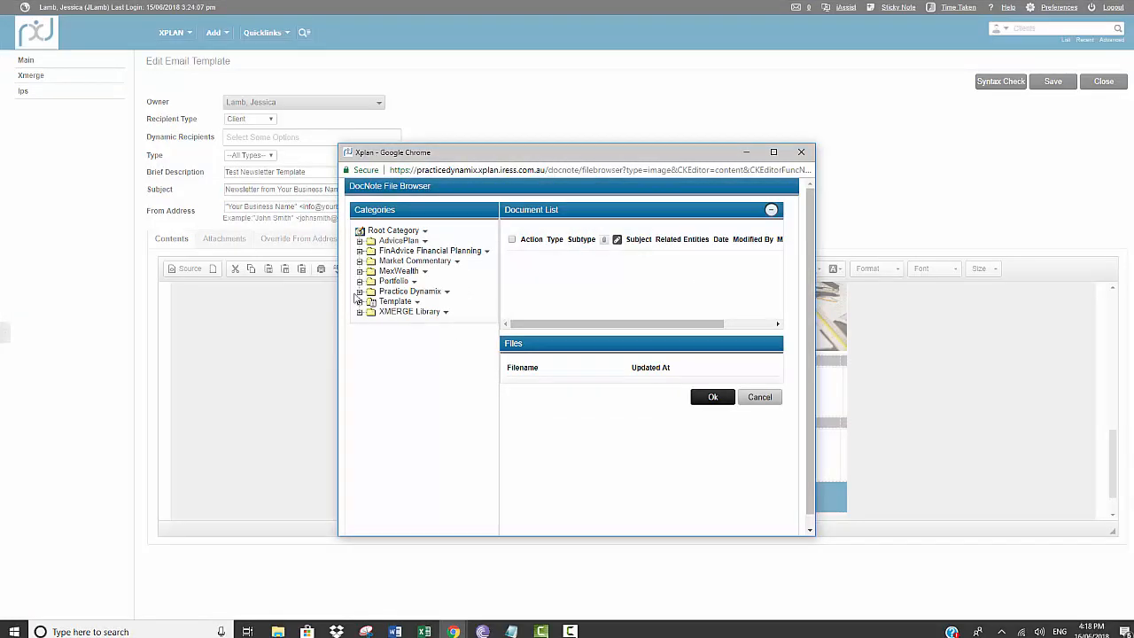
{"action": "left_click", "coordinate": [360, 292]}
{"action": "left_click", "coordinate": [410, 302]}
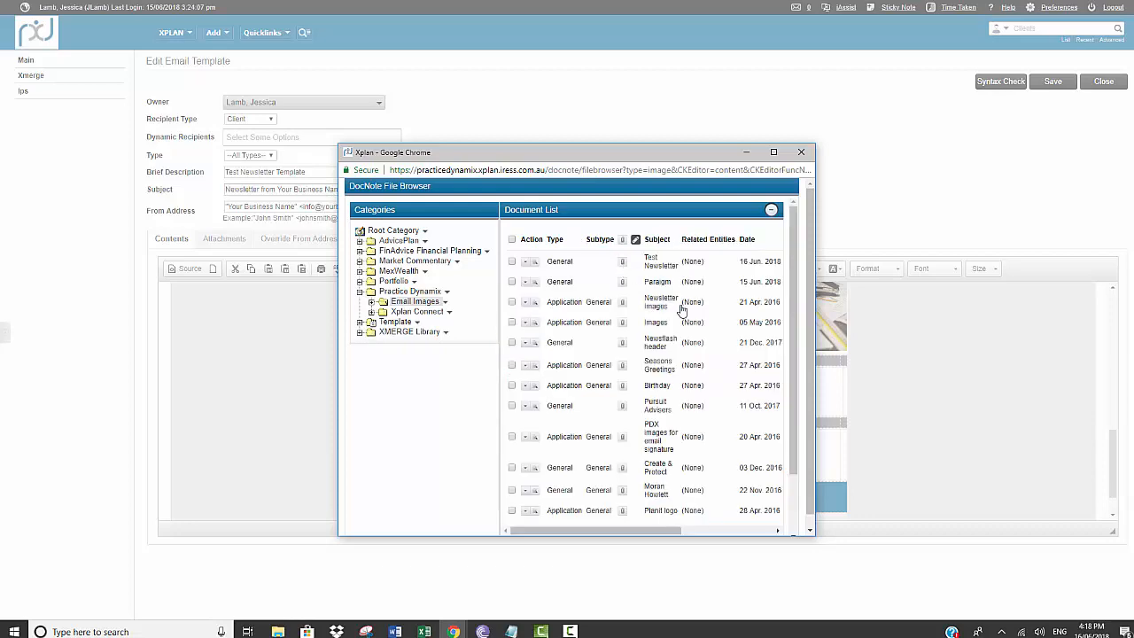
{"action": "scroll", "coordinate": [700, 322], "scroll_direction": "down", "scroll_amount": 3}
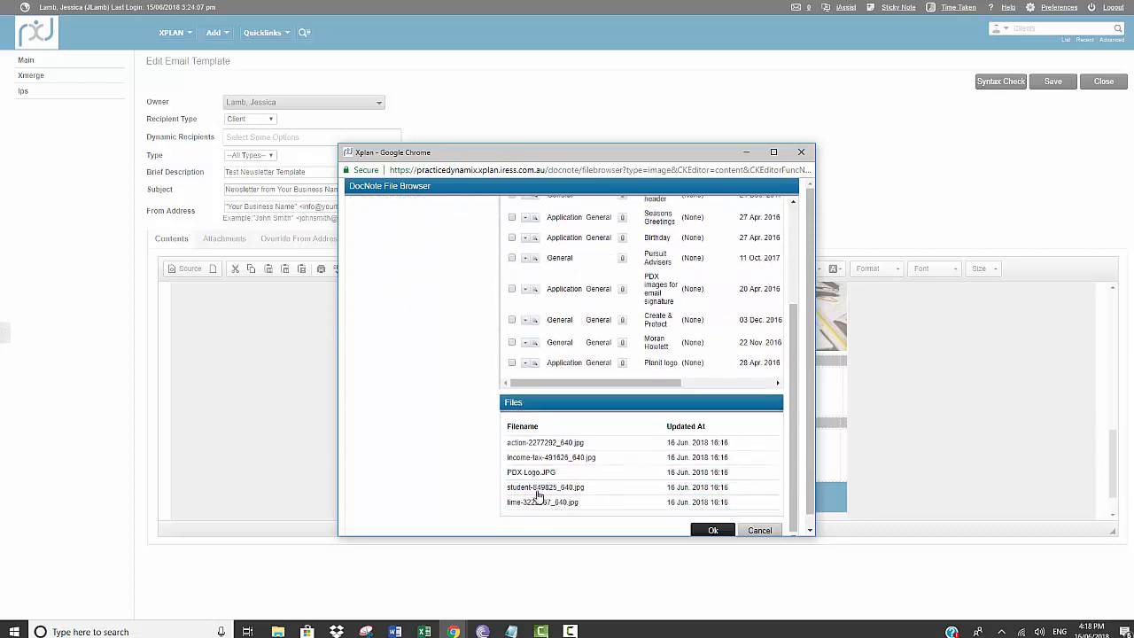
{"action": "left_click", "coordinate": [538, 489]}
{"action": "left_click", "coordinate": [567, 502]}
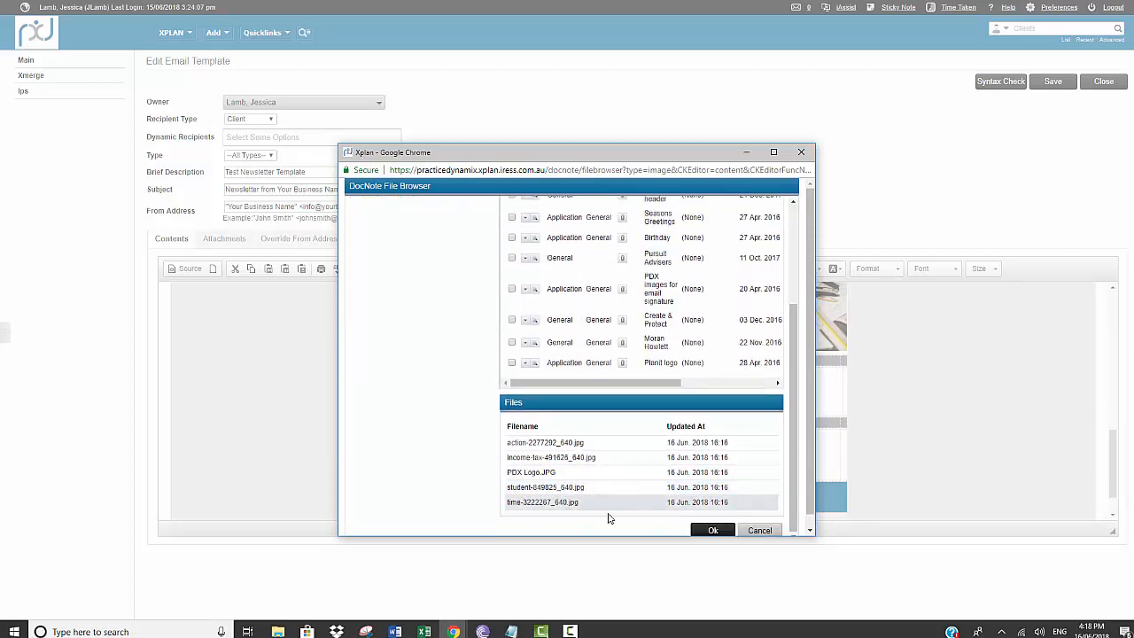
{"action": "left_click", "coordinate": [709, 530]}
Set the stopwatch image's width to 360 and insert it in the third article row.
{"action": "left_click_drag", "start_coordinate": [465, 302], "coordinate": [398, 305]}
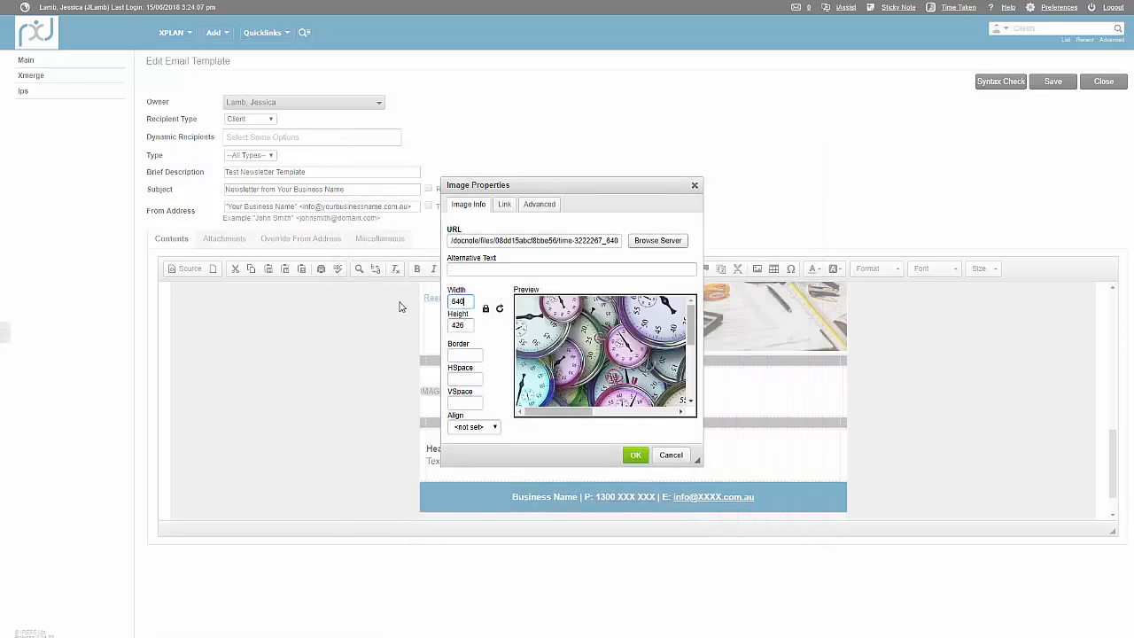
{"action": "type", "text": "360"}
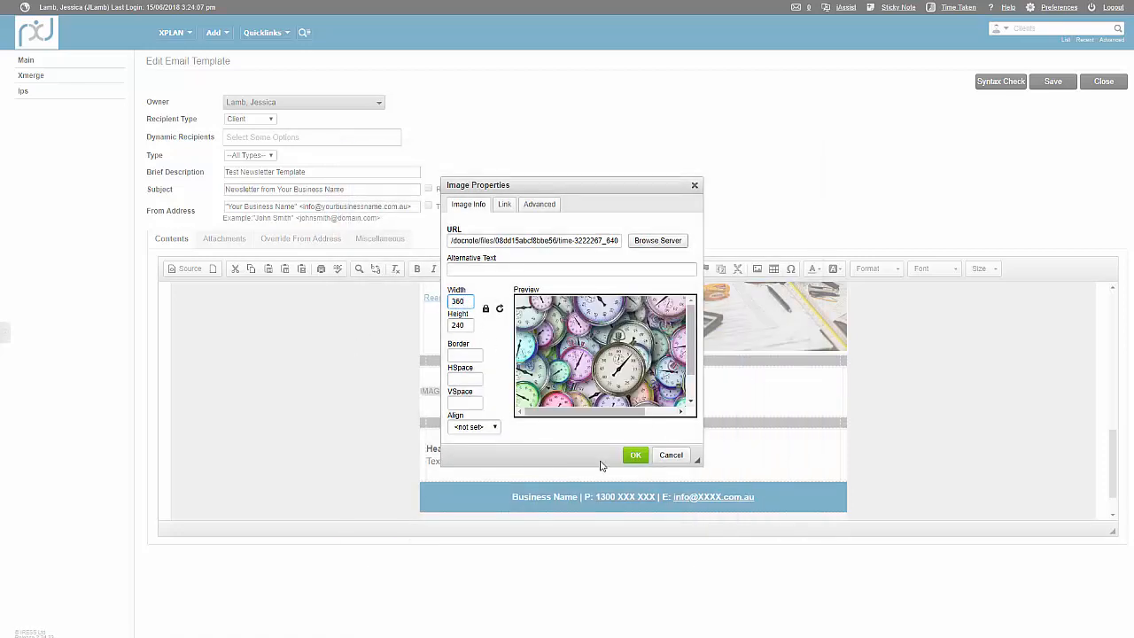
{"action": "left_click", "coordinate": [635, 455]}
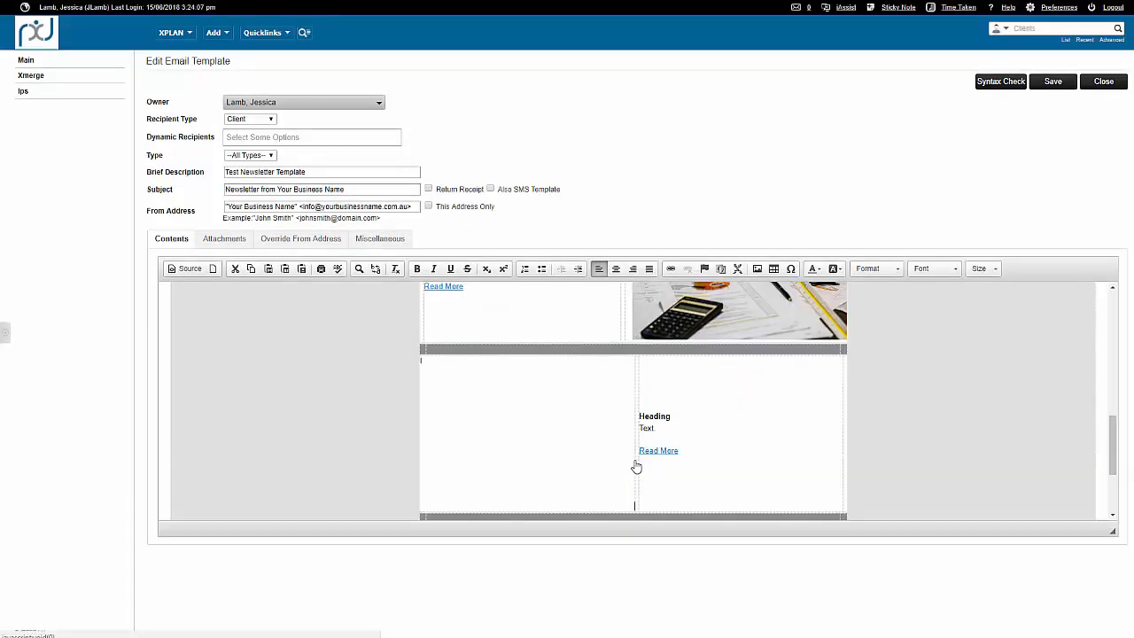
Add the filler text "dgjh wjuhvksjbgf 'eljhv ejhv sgh s" after "Text" below the End of Financial Year heading.
{"action": "left_click", "coordinate": [706, 442]}
{"action": "scroll", "coordinate": [706, 442], "scroll_direction": "down", "scroll_amount": 3}
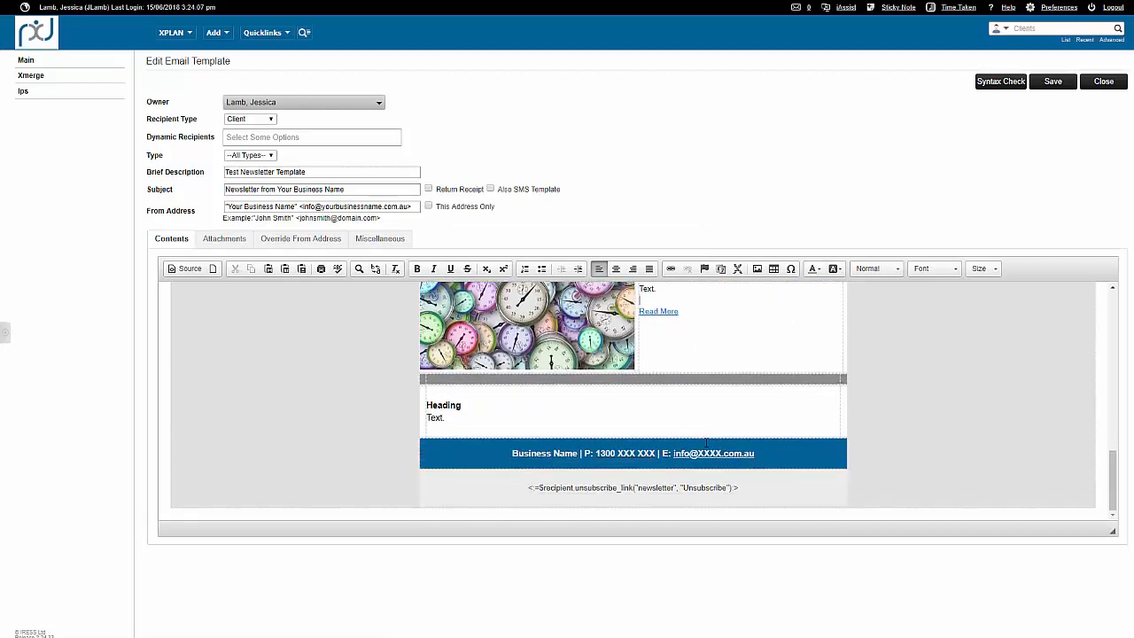
{"action": "scroll", "coordinate": [706, 442], "scroll_direction": "up", "scroll_amount": 5}
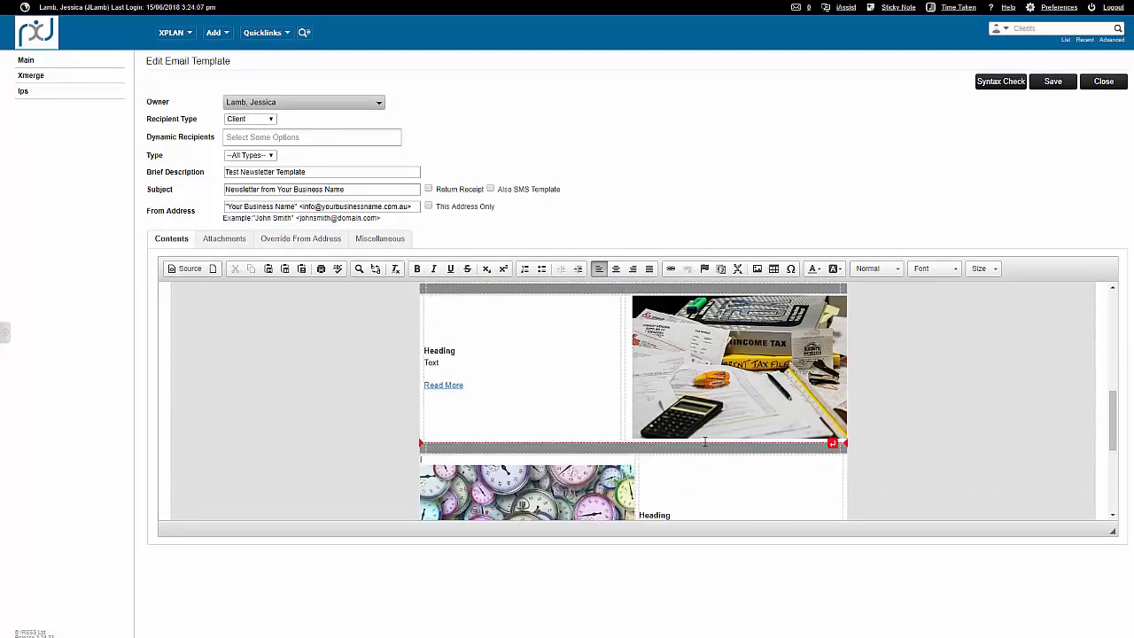
{"action": "scroll", "coordinate": [707, 442], "scroll_direction": "up", "scroll_amount": 2}
{"action": "scroll", "coordinate": [708, 436], "scroll_direction": "up", "scroll_amount": 1}
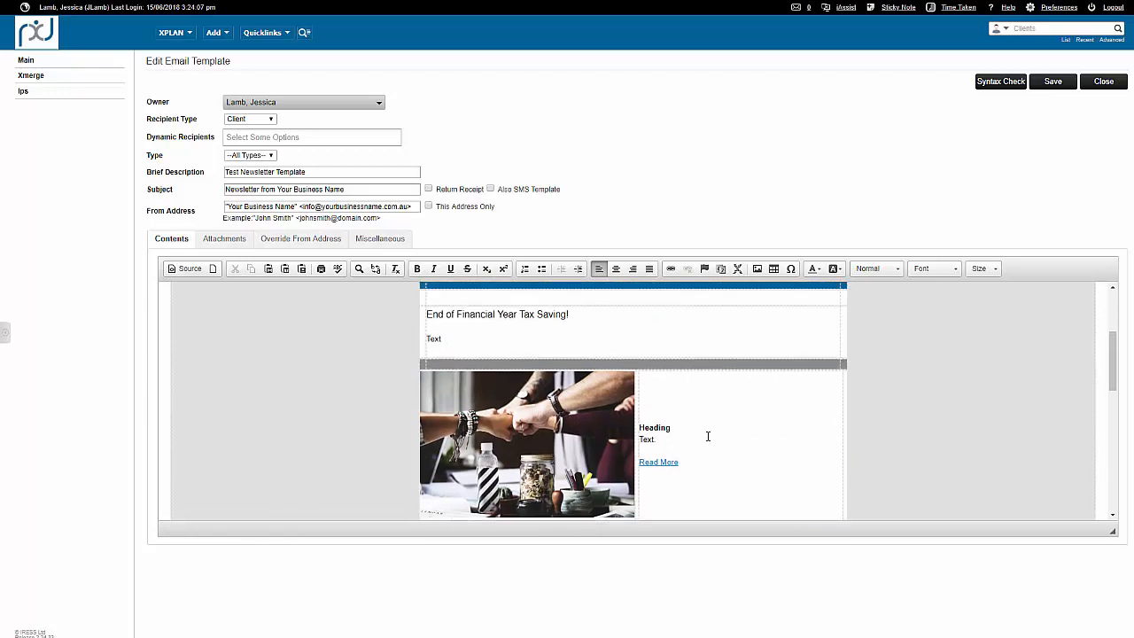
{"action": "left_click", "coordinate": [458, 337]}
{"action": "type", "text": "dgjhjwjuhvksjbgf "}
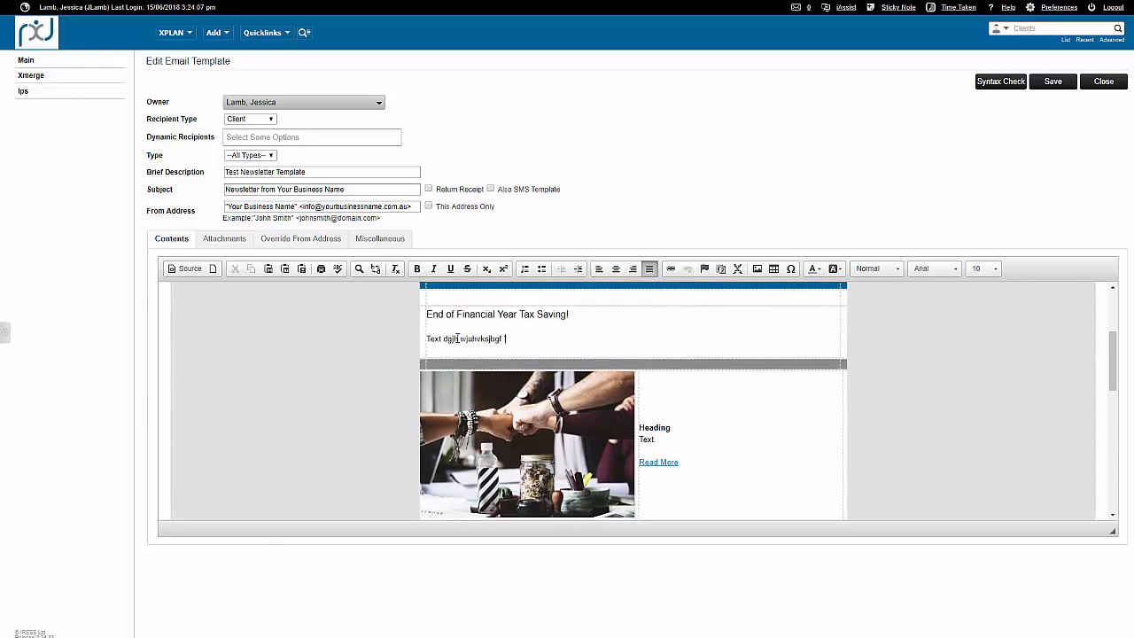
{"action": "type", "text": "'eljhv ejhv sgh s"}
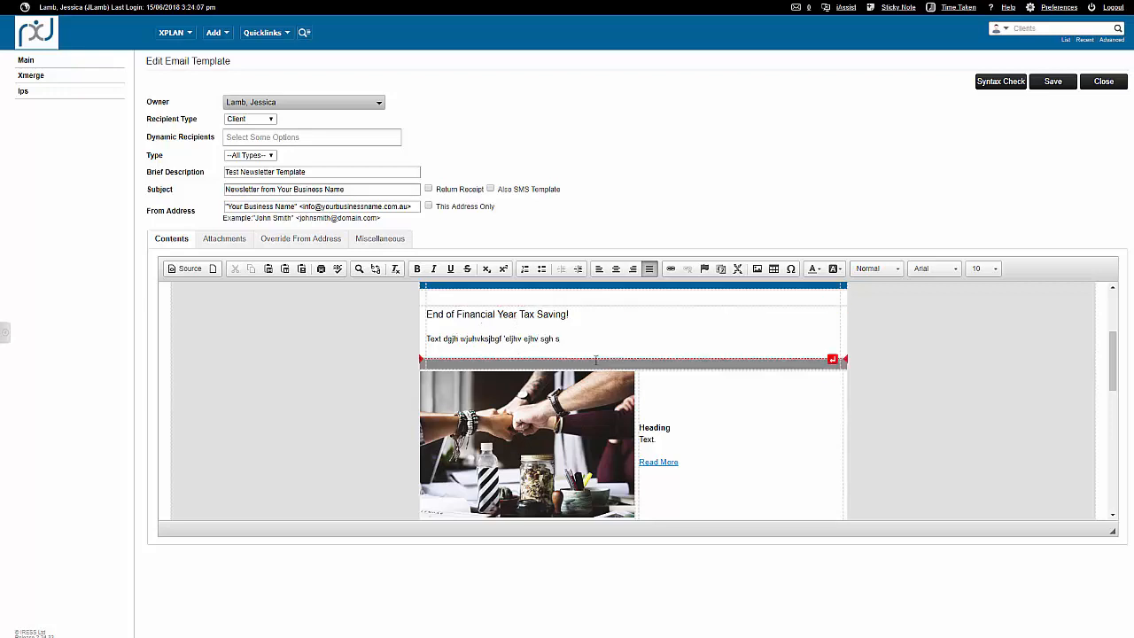
Format the filler text line below the main heading in Calibri, size 11.
{"action": "triple_click", "coordinate": [567, 339]}
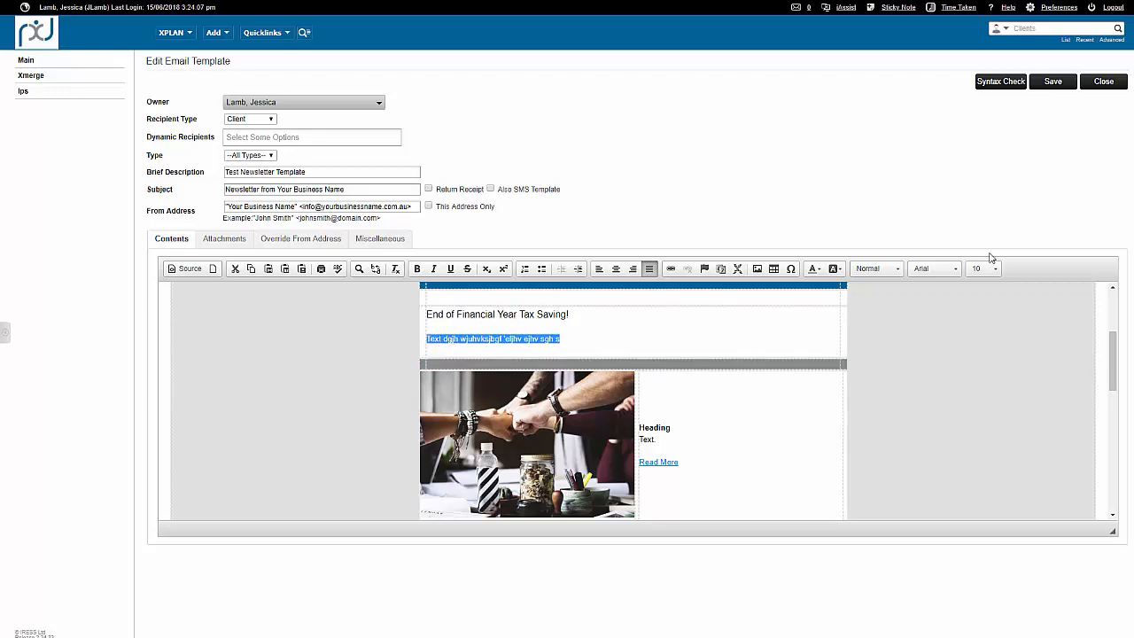
{"action": "left_click", "coordinate": [933, 269]}
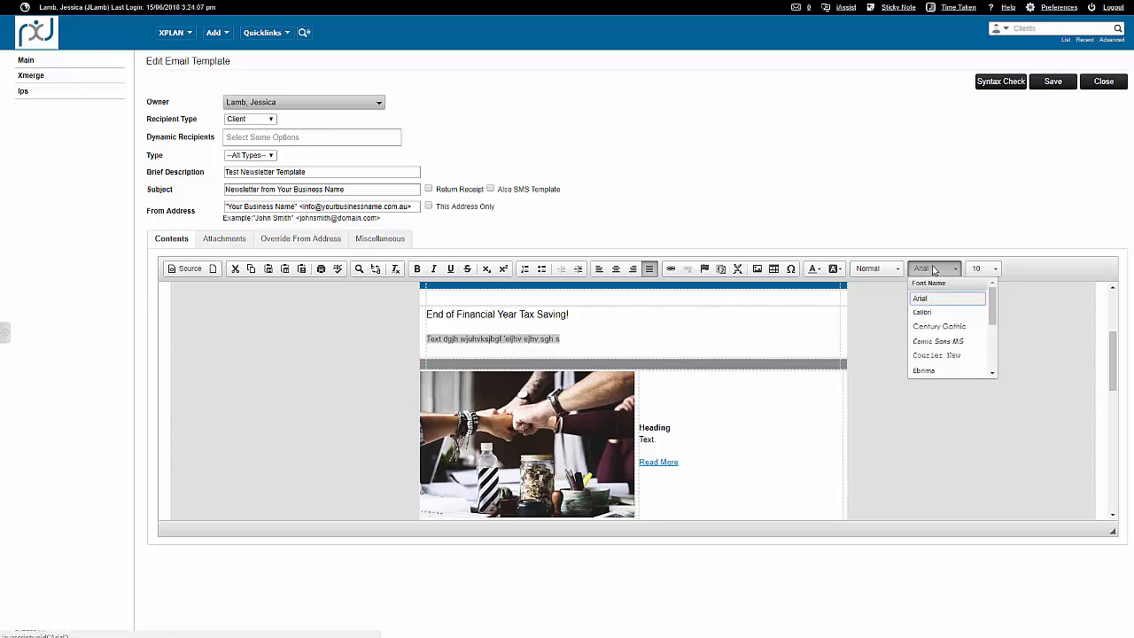
{"action": "left_click", "coordinate": [938, 313]}
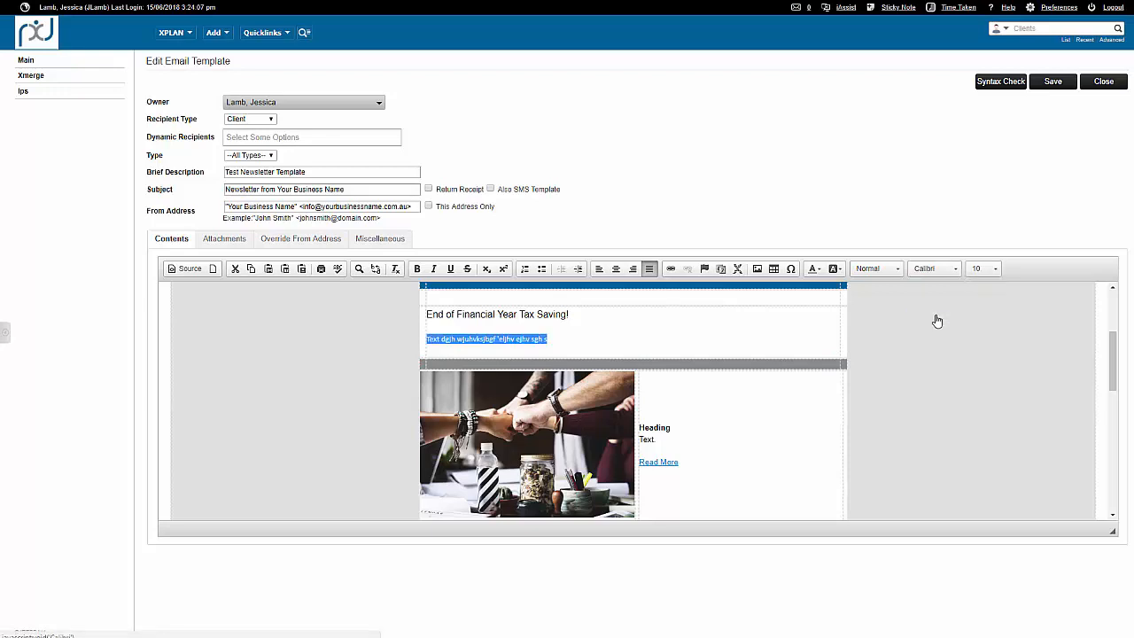
{"action": "left_click", "coordinate": [984, 269]}
{"action": "left_click", "coordinate": [1002, 335]}
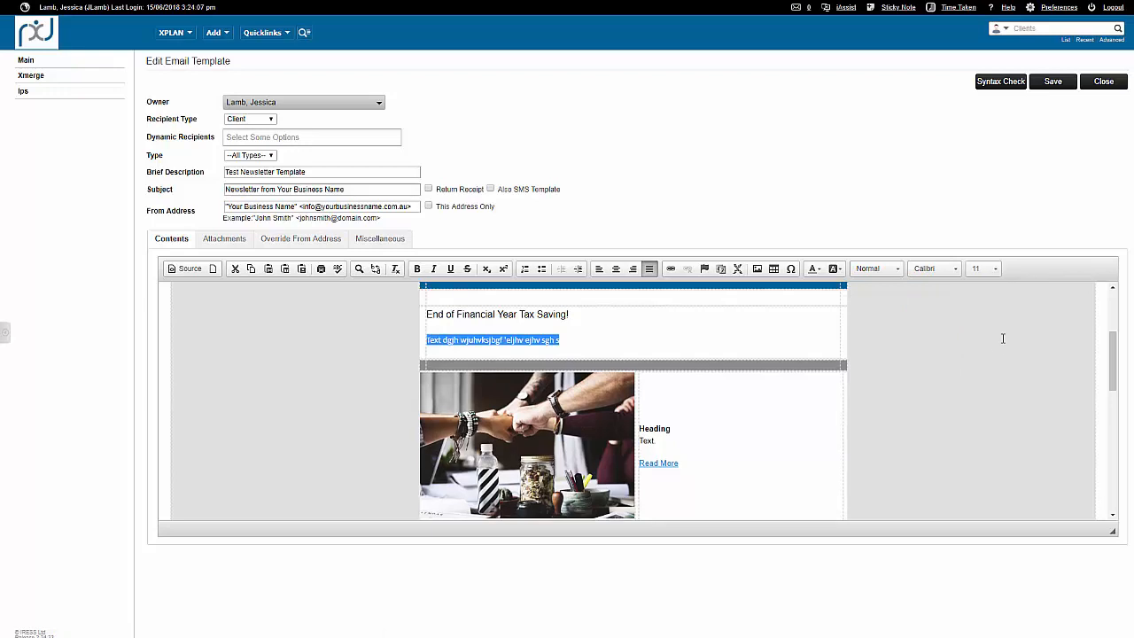
Underline the "Heading" text beside the first article image.
{"action": "left_click", "coordinate": [677, 429]}
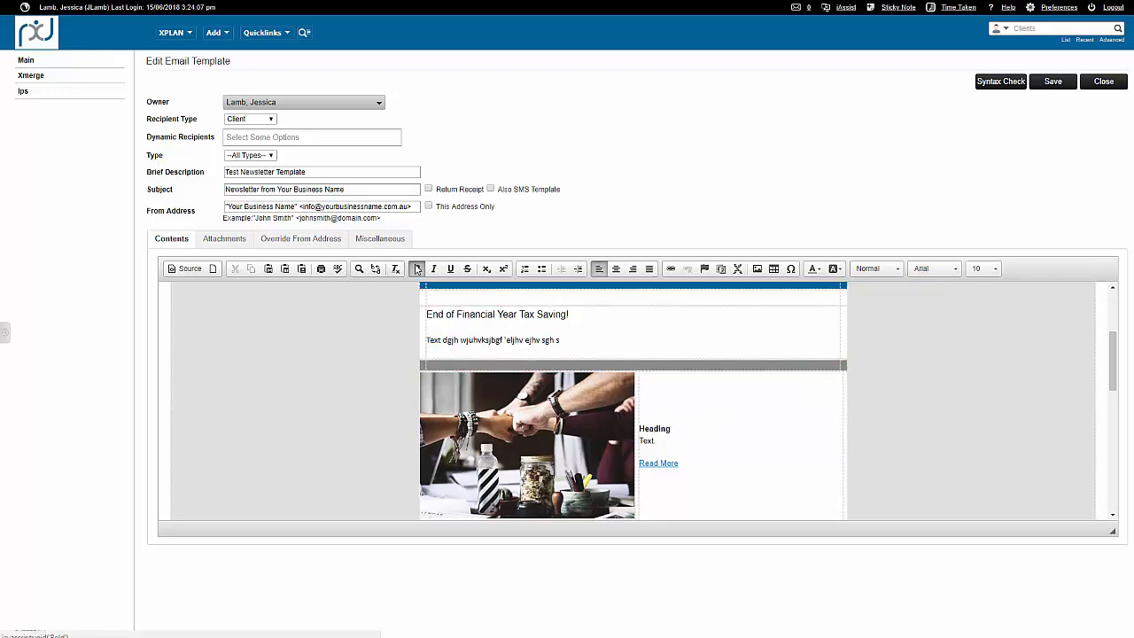
{"action": "left_click_drag", "start_coordinate": [674, 429], "coordinate": [640, 429]}
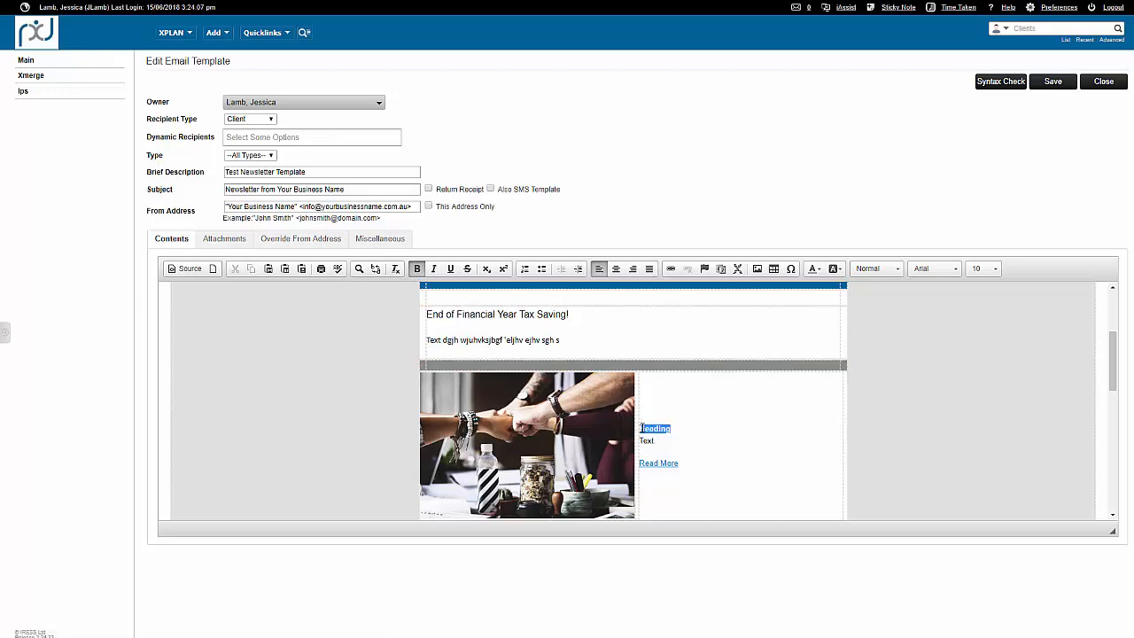
{"action": "left_click", "coordinate": [450, 268]}
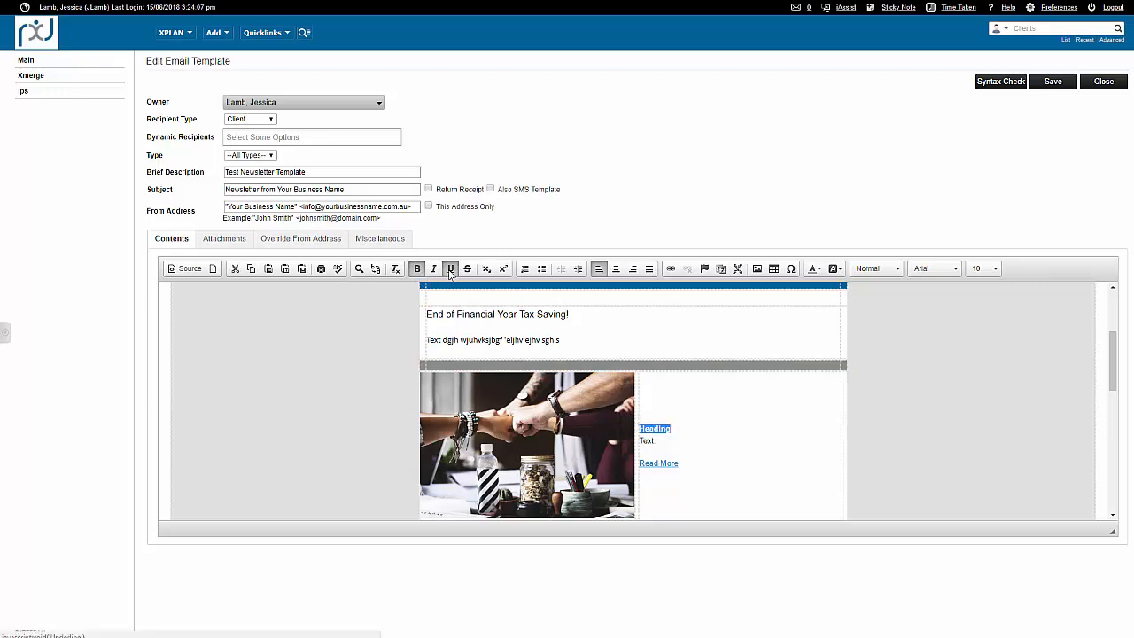
{"action": "left_click", "coordinate": [694, 440]}
Remove the hyperlink from "Read More" in the first article row.
{"action": "scroll", "coordinate": [694, 441], "scroll_direction": "down", "scroll_amount": 1}
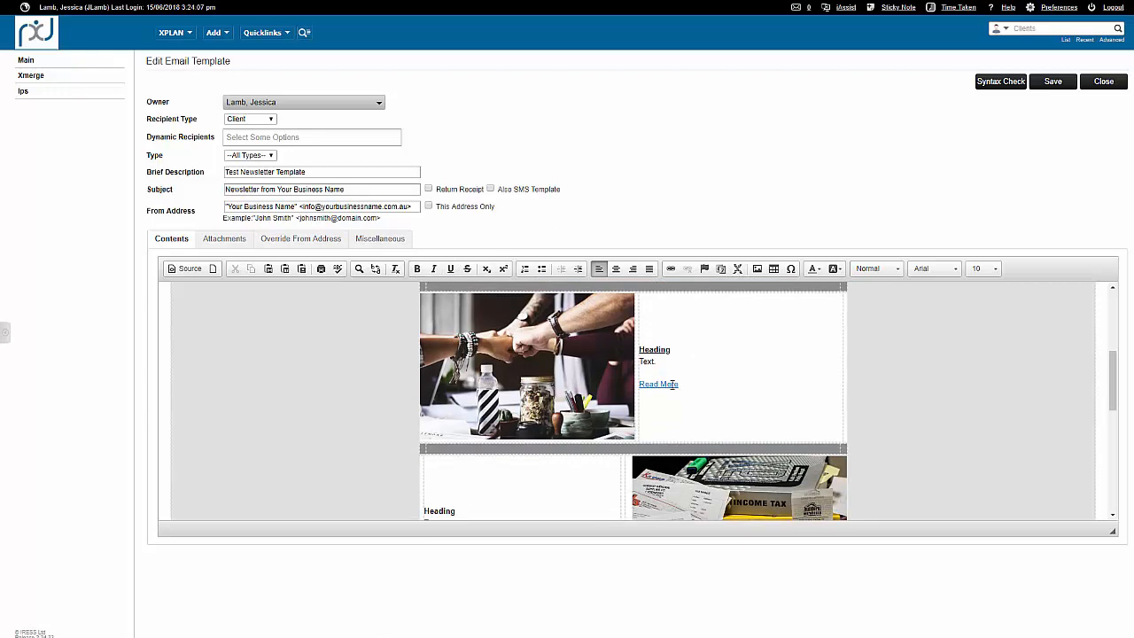
{"action": "left_click_drag", "start_coordinate": [680, 384], "coordinate": [640, 383]}
{"action": "left_click", "coordinate": [689, 273]}
{"action": "left_click", "coordinate": [719, 391]}
Start a URL link on "Read More" in the first article row, looking at the E-mail link type's fields on the way.
{"action": "left_click_drag", "start_coordinate": [688, 385], "coordinate": [638, 385]}
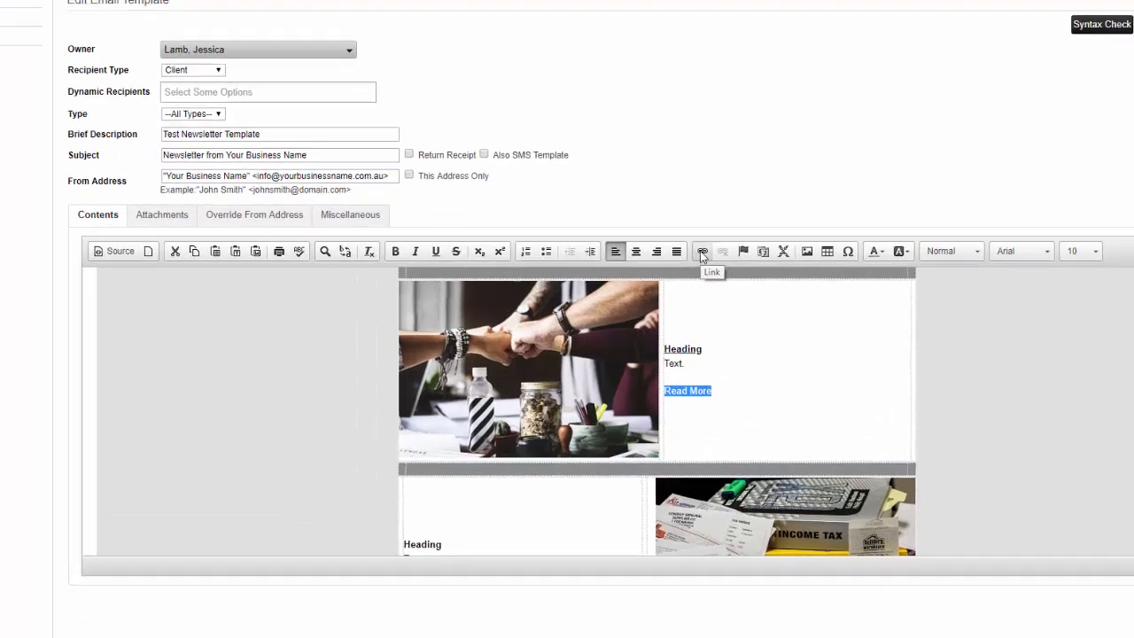
{"action": "left_click", "coordinate": [702, 254]}
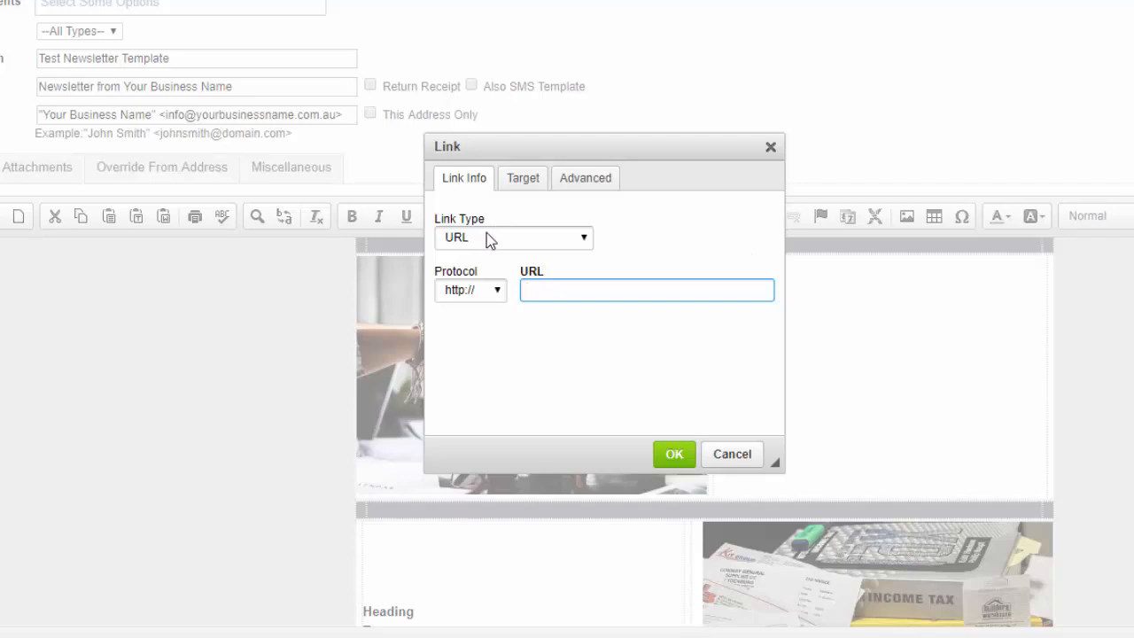
{"action": "left_click", "coordinate": [490, 239]}
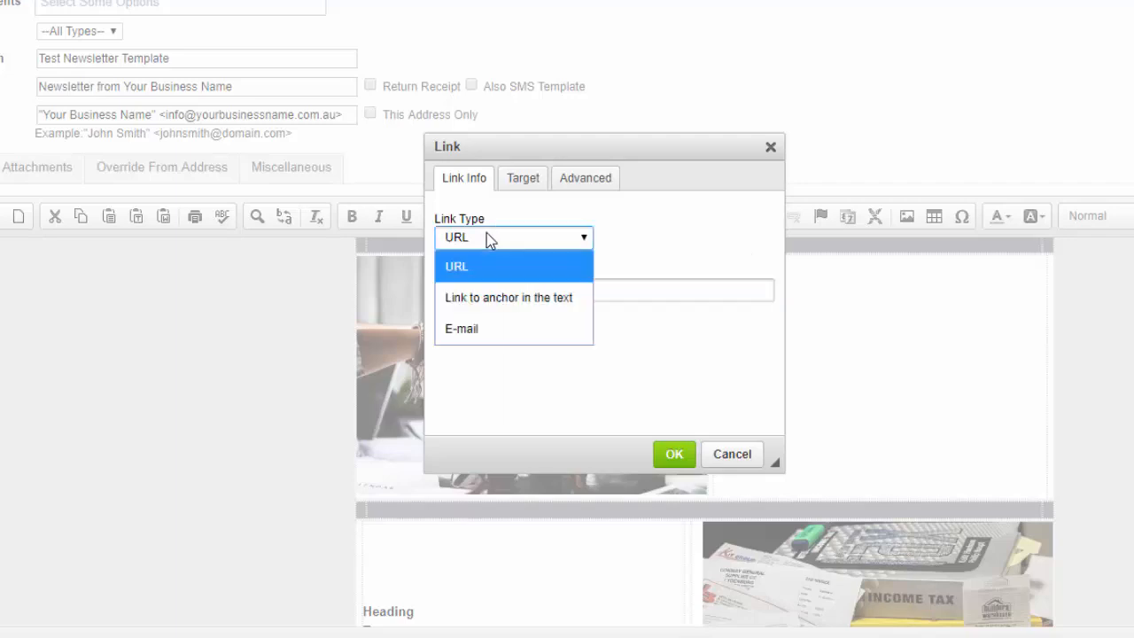
{"action": "left_click", "coordinate": [519, 326]}
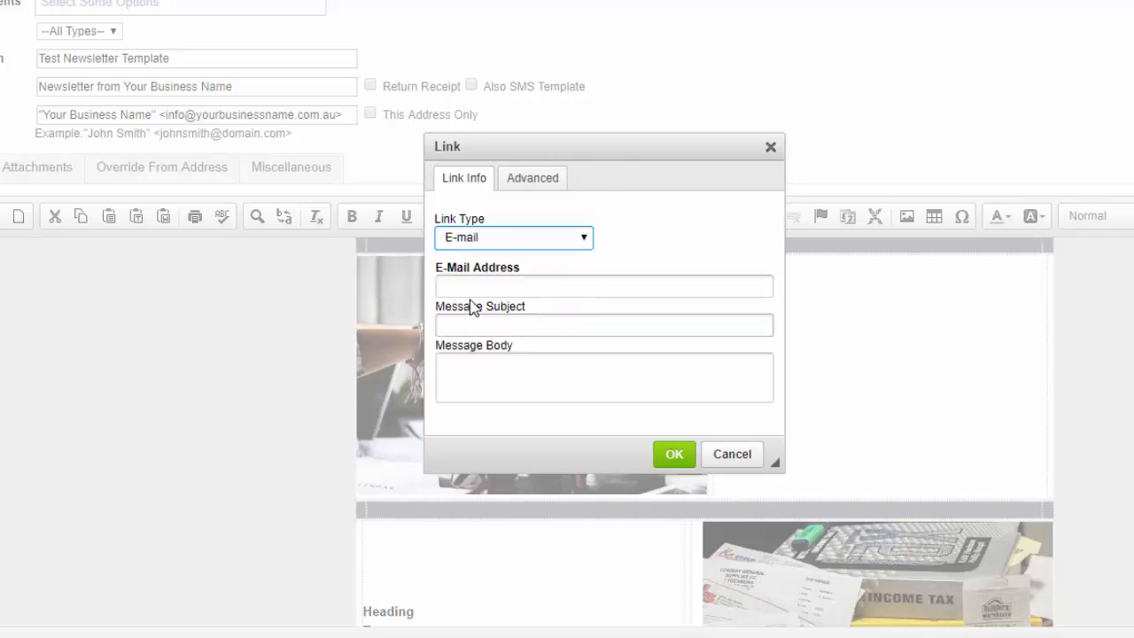
{"action": "left_click", "coordinate": [471, 283]}
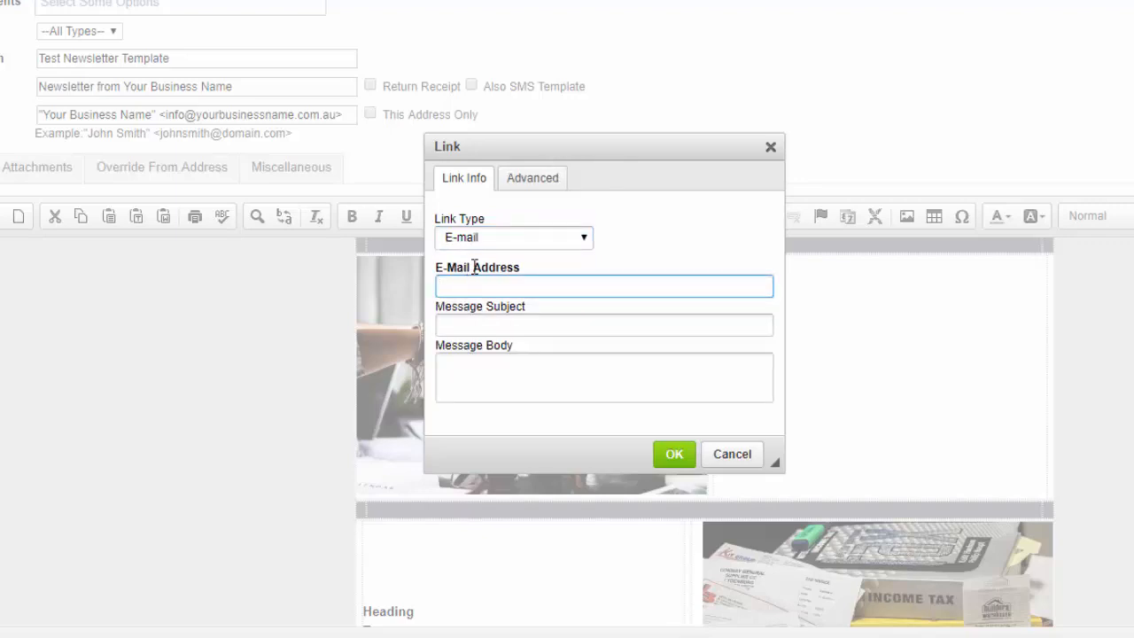
{"action": "left_click", "coordinate": [483, 240]}
{"action": "left_click", "coordinate": [479, 263]}
{"action": "left_click", "coordinate": [553, 283]}
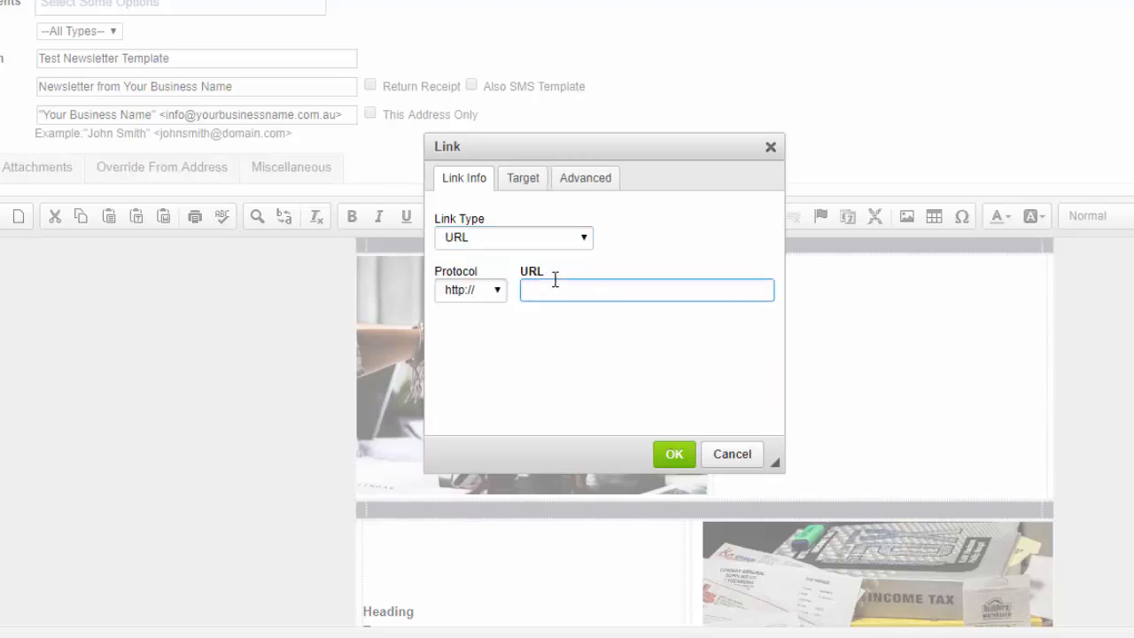
{"action": "type", "text": "www.practicedynamix.com.au"}
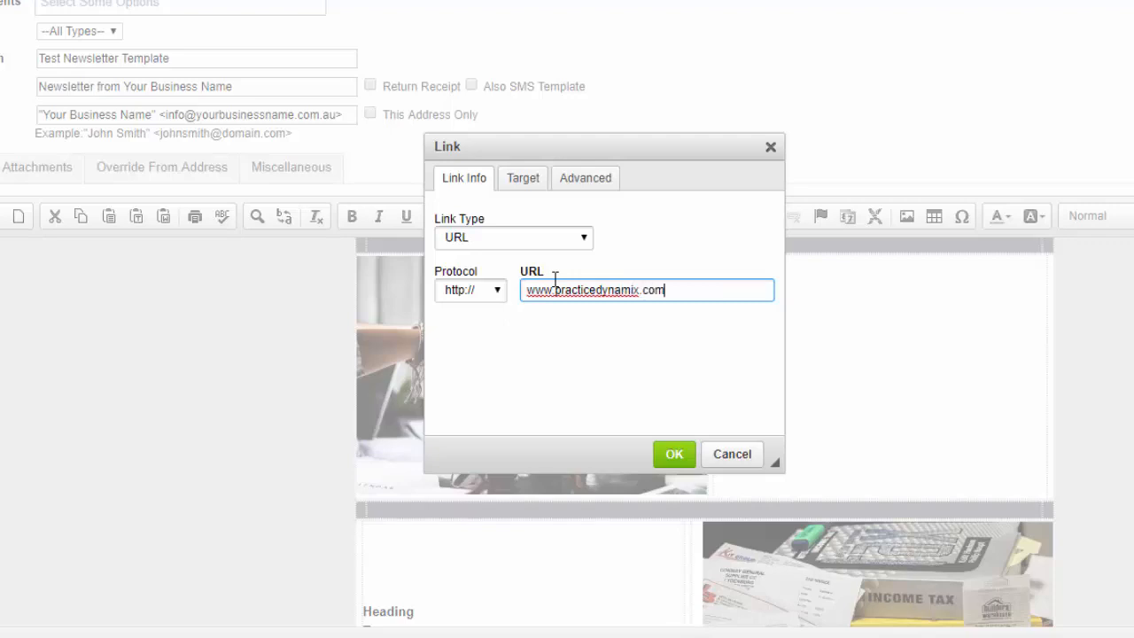
{"action": "left_click", "coordinate": [672, 454]}
{"action": "left_click", "coordinate": [889, 373]}
Replace the placeholder domain in the footer's e-mail link with the business's own e-mail address.
{"action": "scroll", "coordinate": [877, 365], "scroll_direction": "down", "scroll_amount": 5}
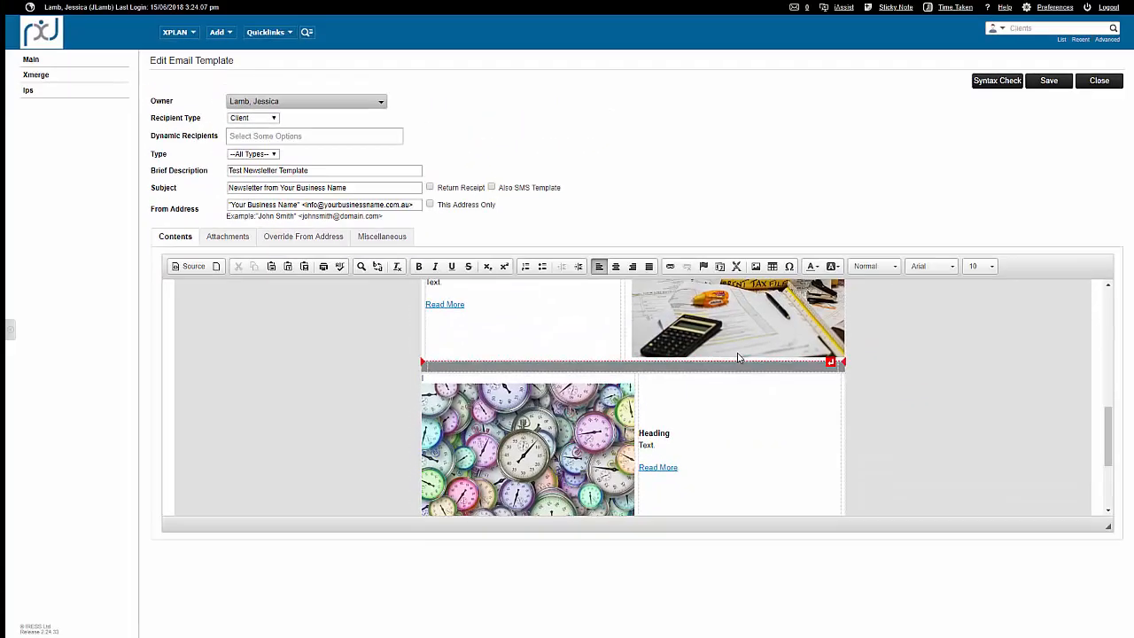
{"action": "scroll", "coordinate": [738, 355], "scroll_direction": "down", "scroll_amount": 4}
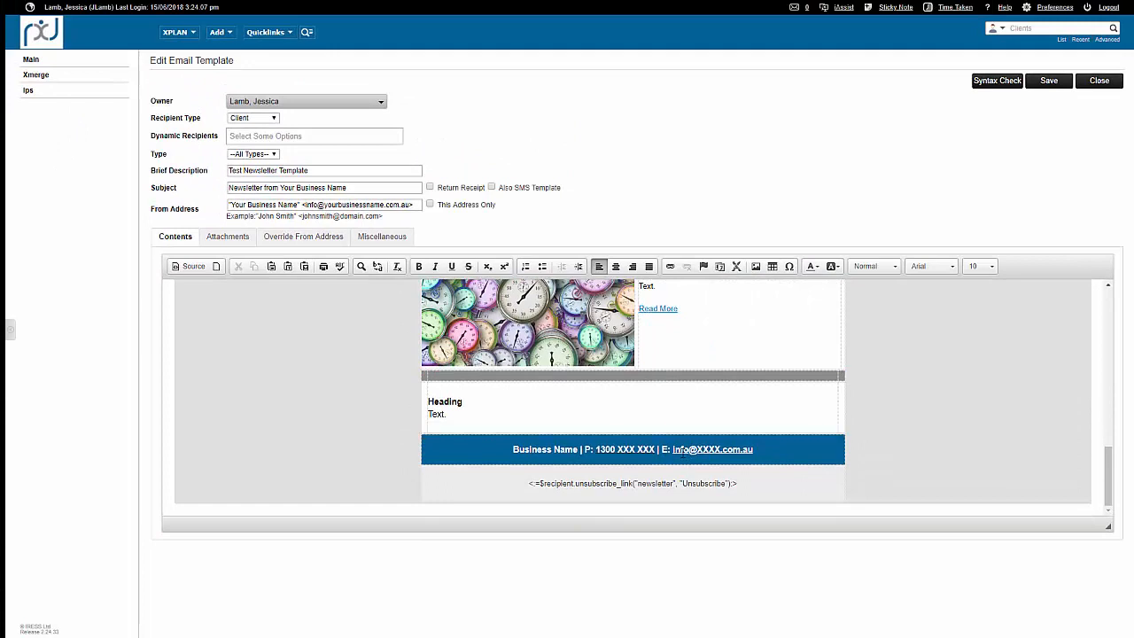
{"action": "left_click_drag", "start_coordinate": [672, 449], "coordinate": [754, 449]}
{"action": "left_click", "coordinate": [670, 266]}
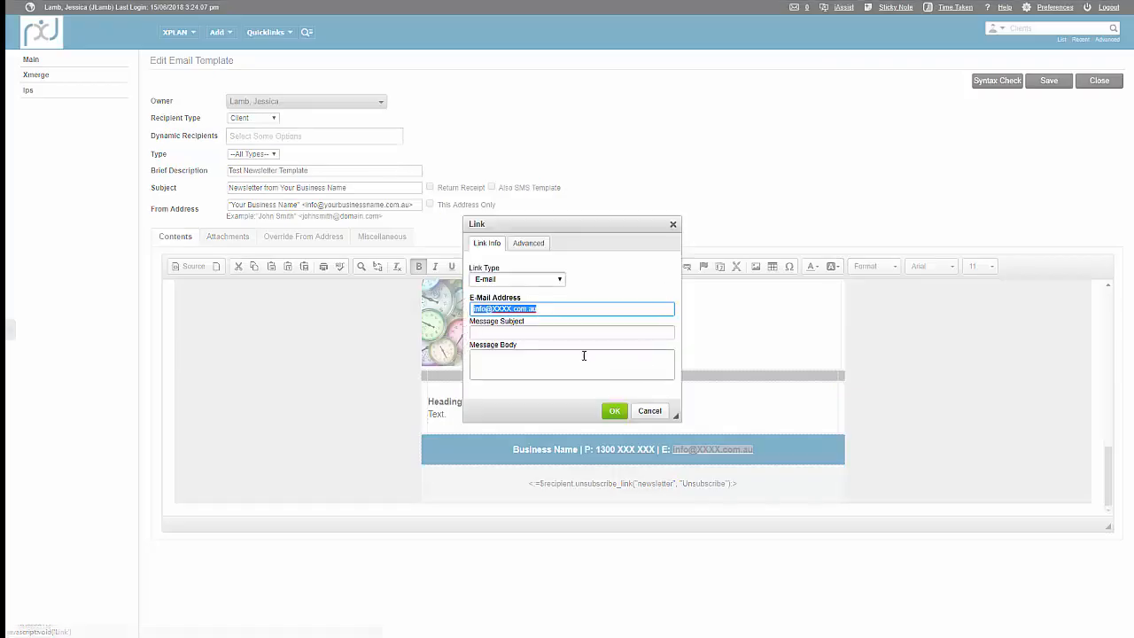
{"action": "left_click_drag", "start_coordinate": [493, 308], "coordinate": [512, 308]}
{"action": "type", "text": "bu"}
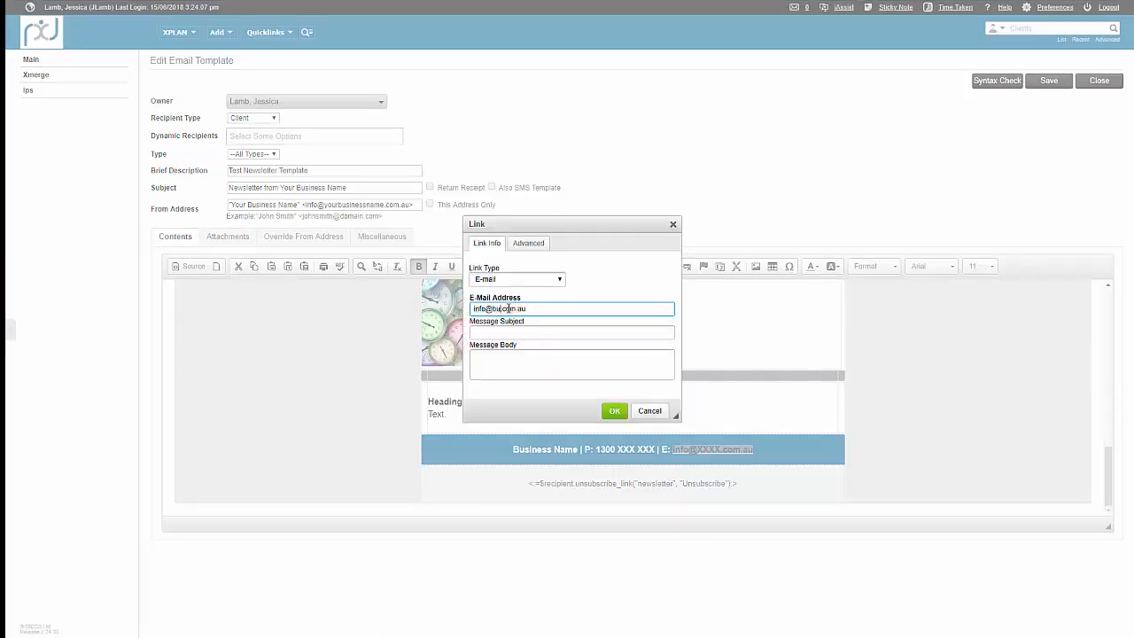
{"action": "type", "text": "sinessname"}
Give the footer e-mail link the message subject "More information" and apply the link changes.
{"action": "left_click", "coordinate": [497, 334]}
{"action": "type", "text": "Mon"}
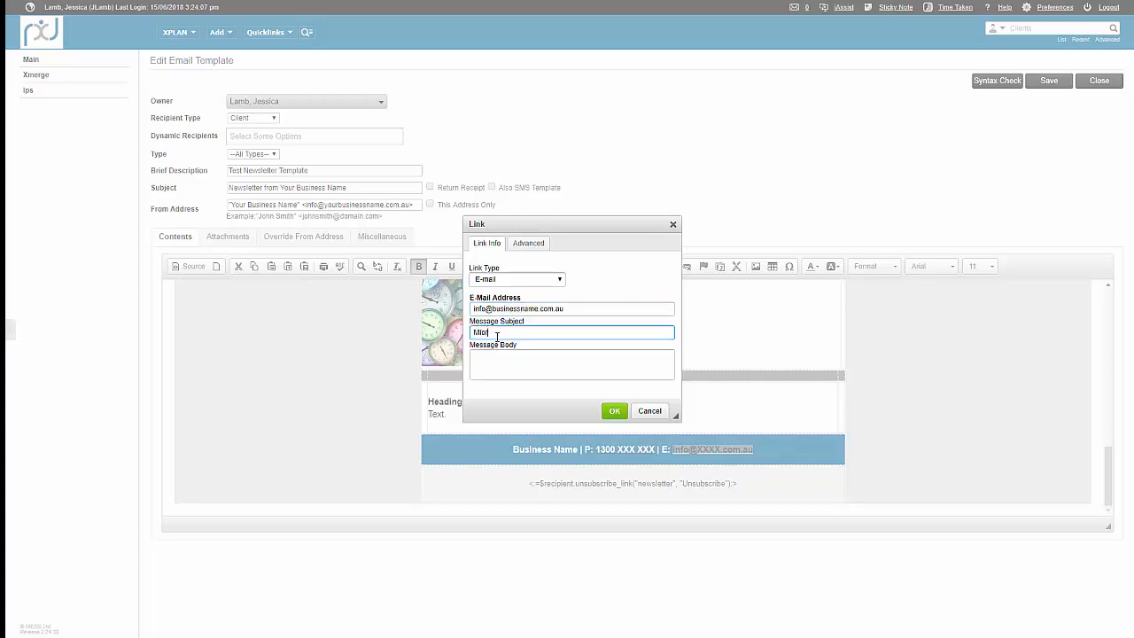
{"action": "type", "text": "e information"}
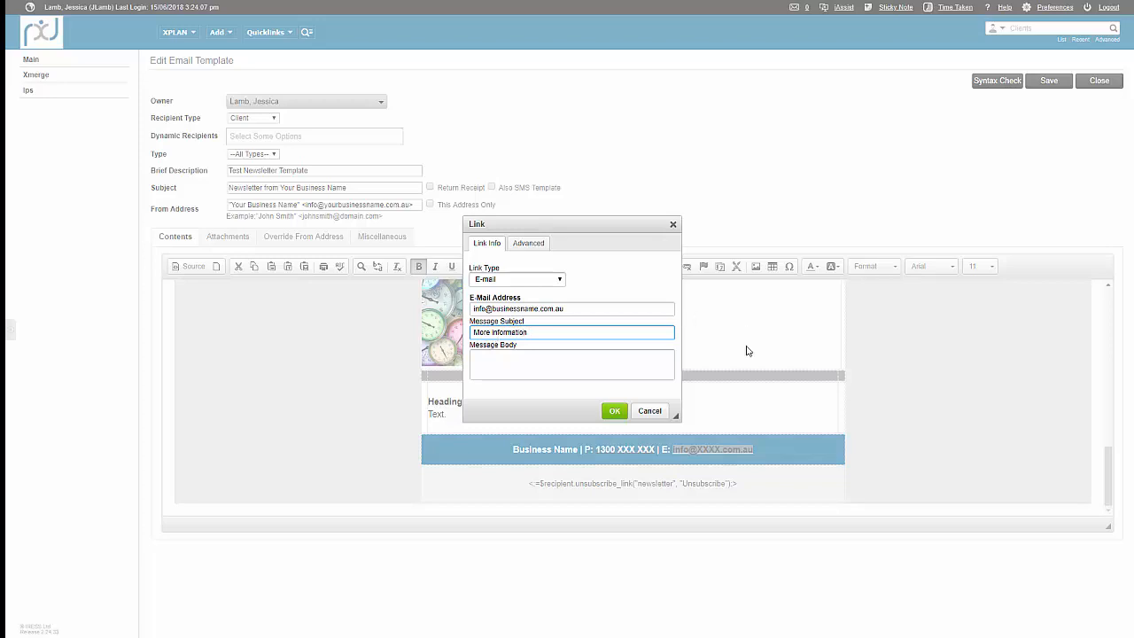
{"action": "left_click", "coordinate": [615, 411]}
{"action": "left_click", "coordinate": [781, 456]}
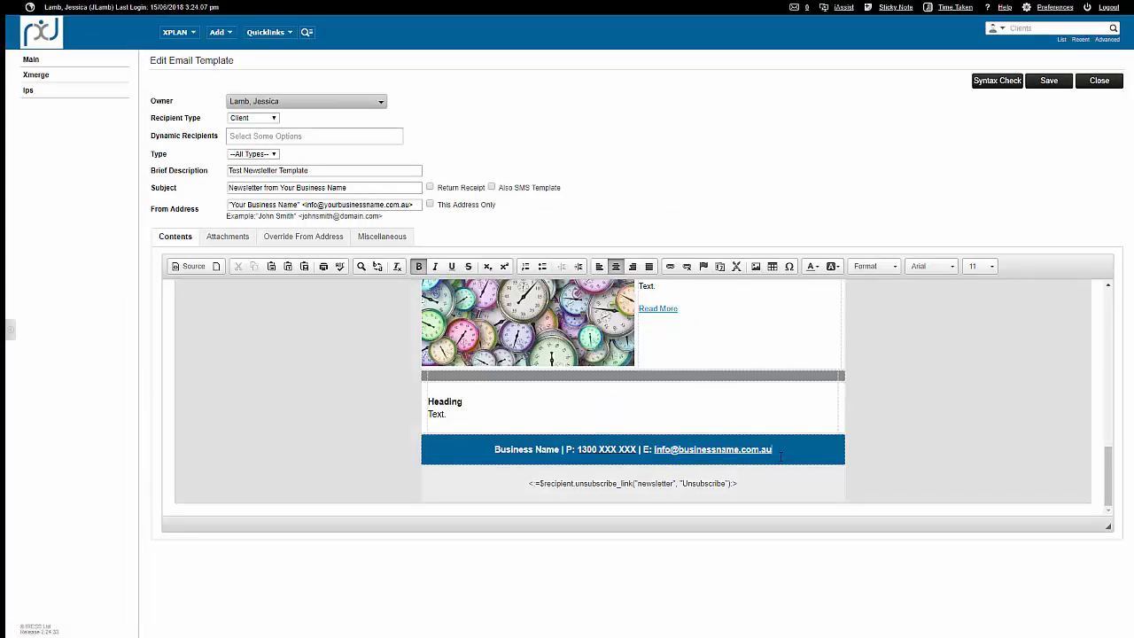
Examine the unsubscribe link code below the footer, including its "newsletter" list name.
{"action": "left_click_drag", "start_coordinate": [738, 484], "coordinate": [528, 483]}
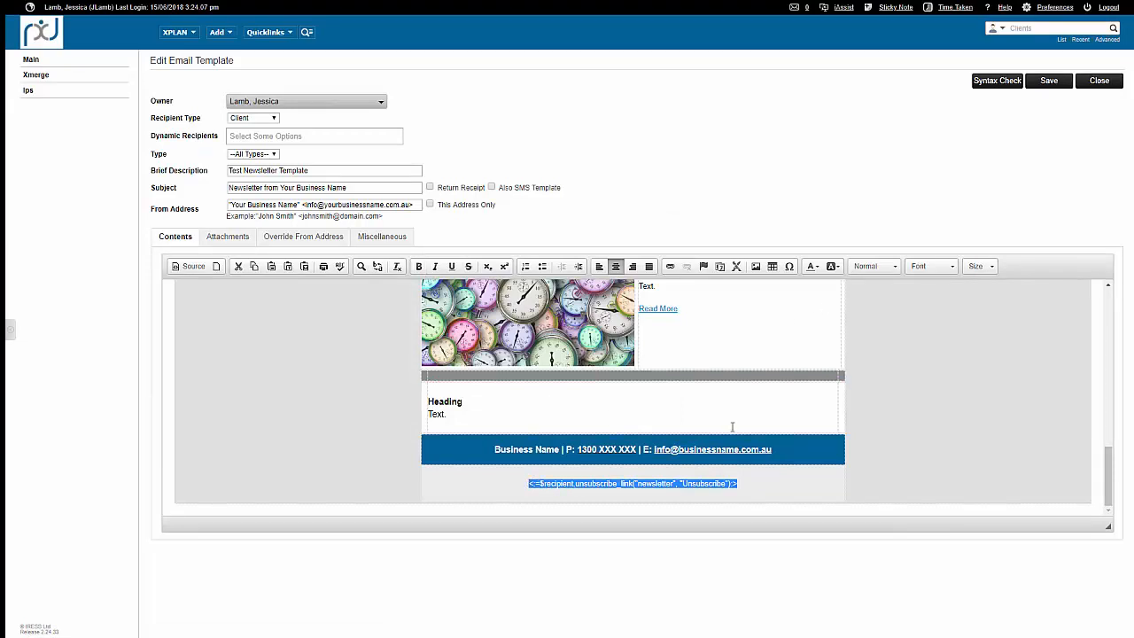
{"action": "left_click", "coordinate": [646, 485]}
{"action": "left_click_drag", "start_coordinate": [637, 483], "coordinate": [673, 483]}
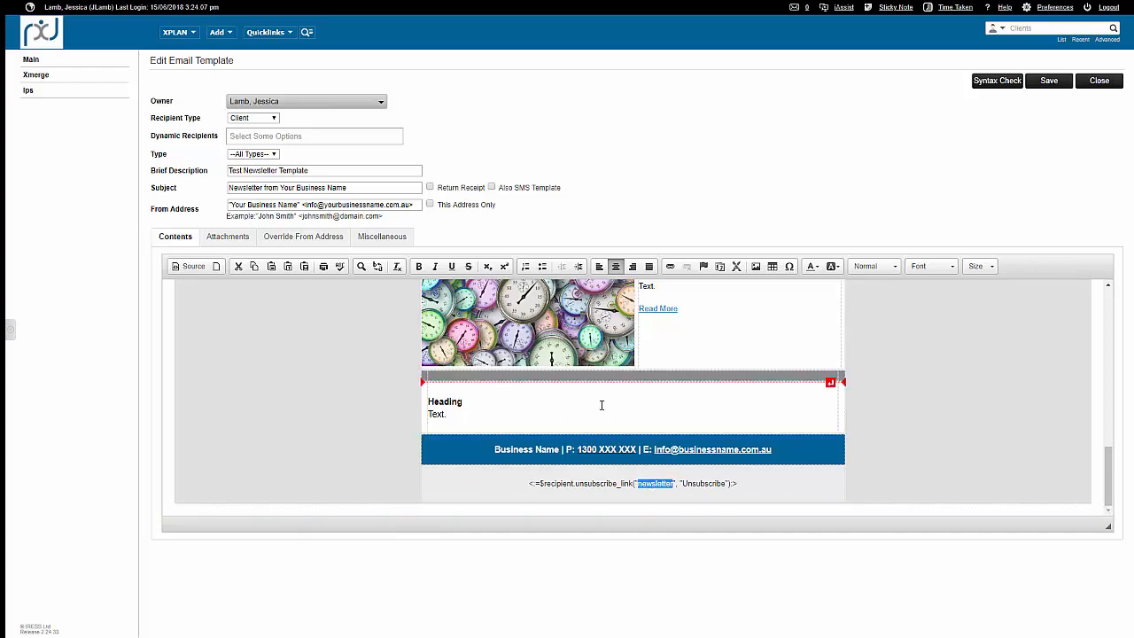
Change the text colour of the "End of Financial Year Tax Saving!" heading to purple.
{"action": "scroll", "coordinate": [744, 326], "scroll_direction": "up", "scroll_amount": 5}
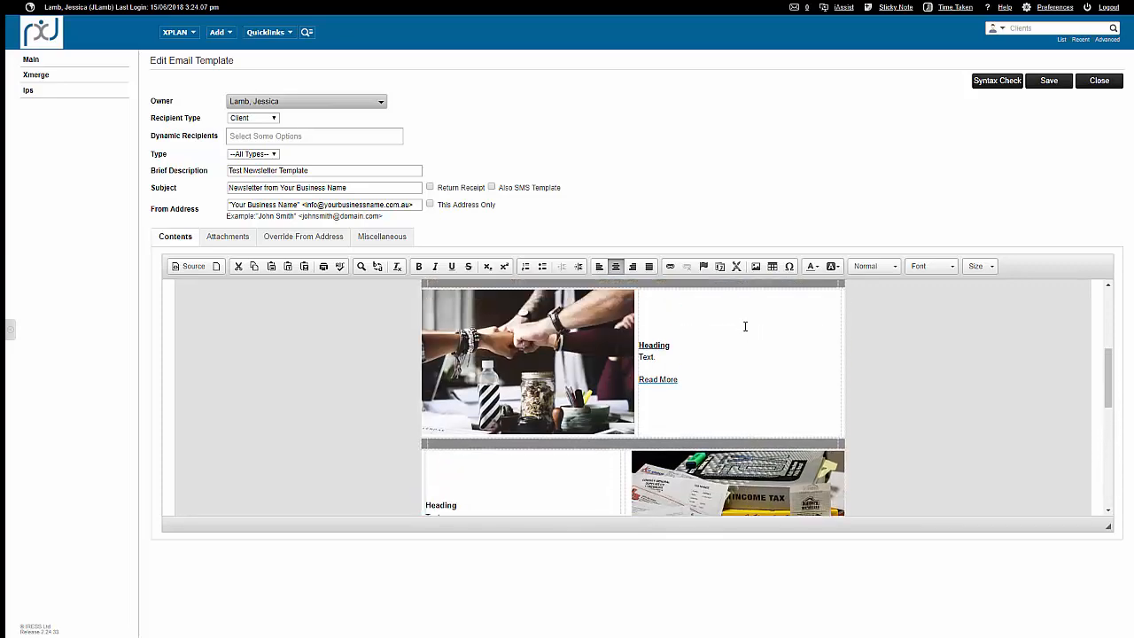
{"action": "scroll", "coordinate": [744, 326], "scroll_direction": "up", "scroll_amount": 5}
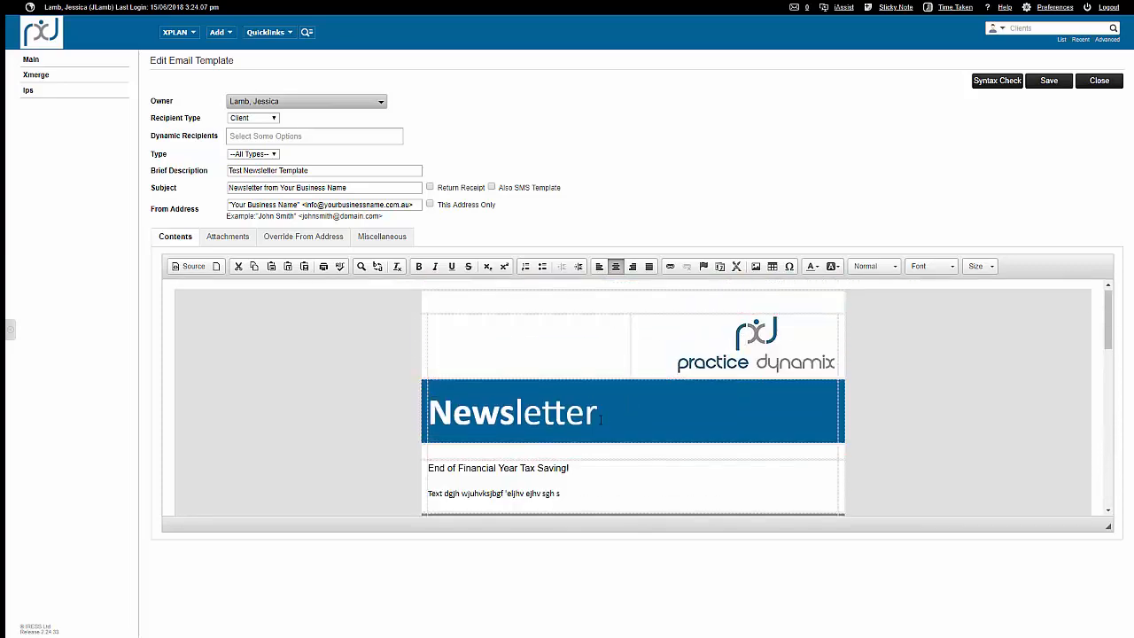
{"action": "scroll", "coordinate": [600, 420], "scroll_direction": "down", "scroll_amount": 3}
{"action": "scroll", "coordinate": [600, 346], "scroll_direction": "up", "scroll_amount": 1}
{"action": "left_click_drag", "start_coordinate": [534, 400], "coordinate": [431, 387]}
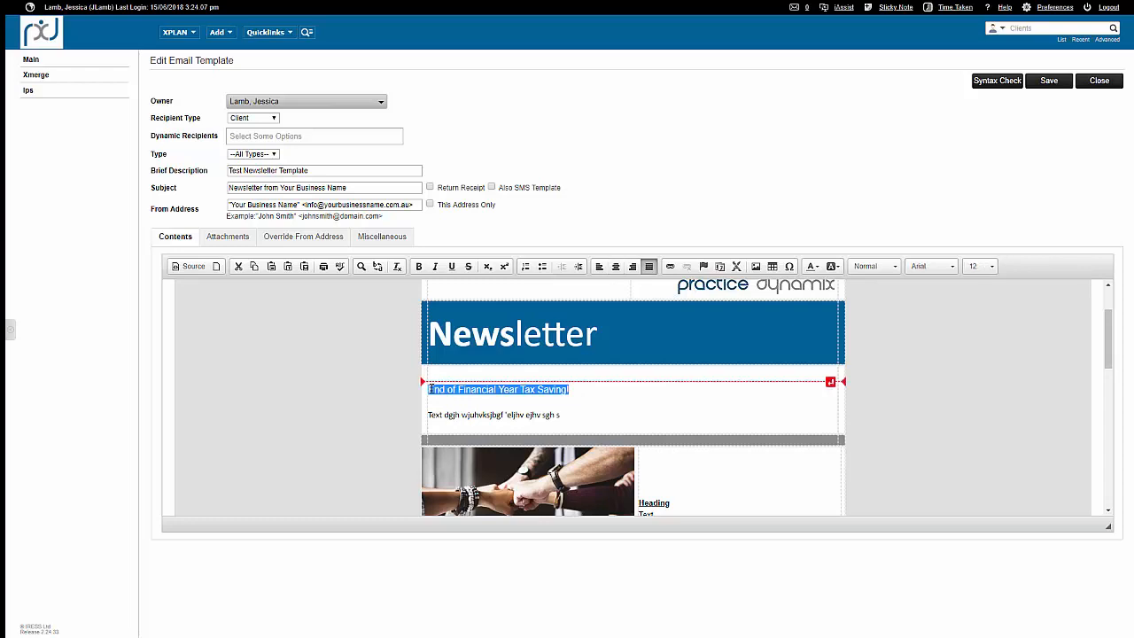
{"action": "left_click", "coordinate": [811, 266]}
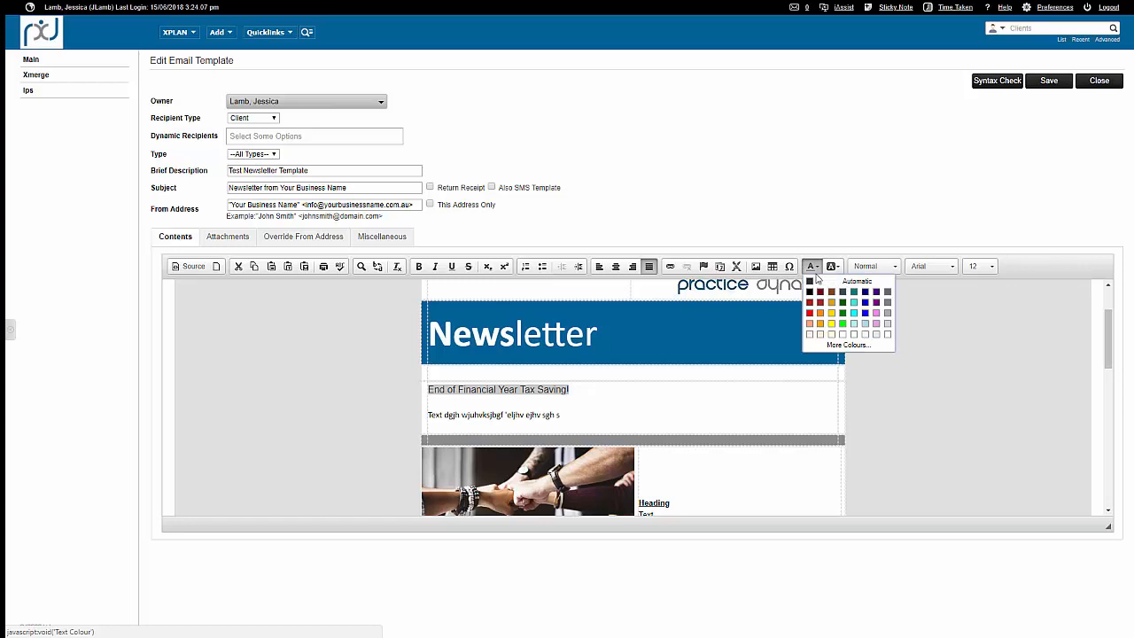
{"action": "left_click", "coordinate": [874, 304]}
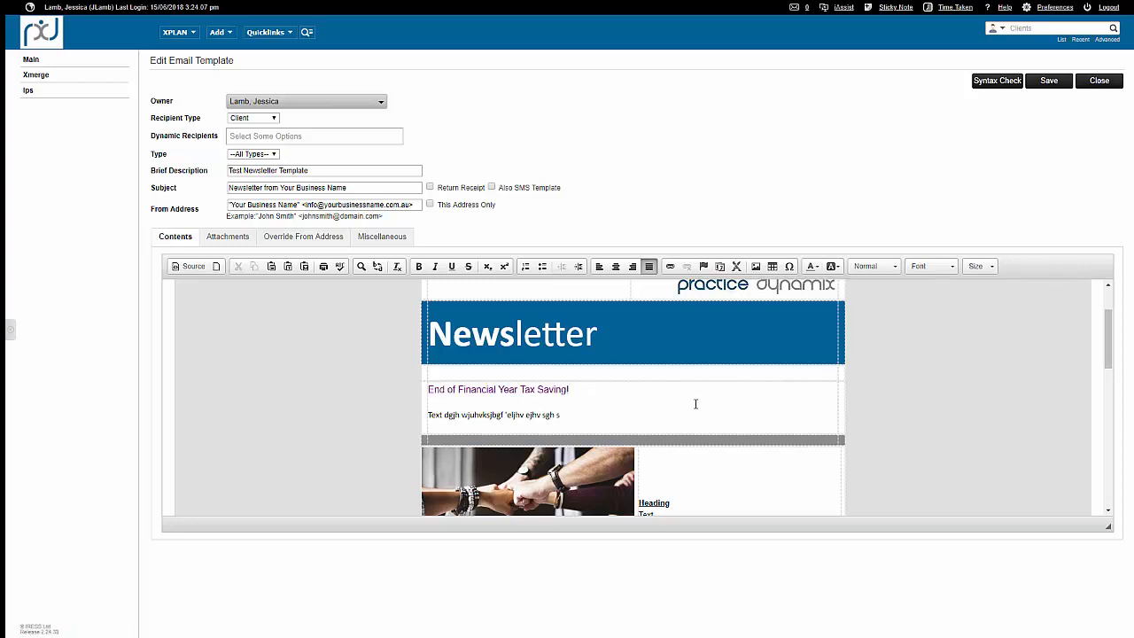
Replace the "Heading" text beside the income tax image with "10 Things to speed up tax time".
{"action": "scroll", "coordinate": [695, 404], "scroll_direction": "down", "scroll_amount": 5}
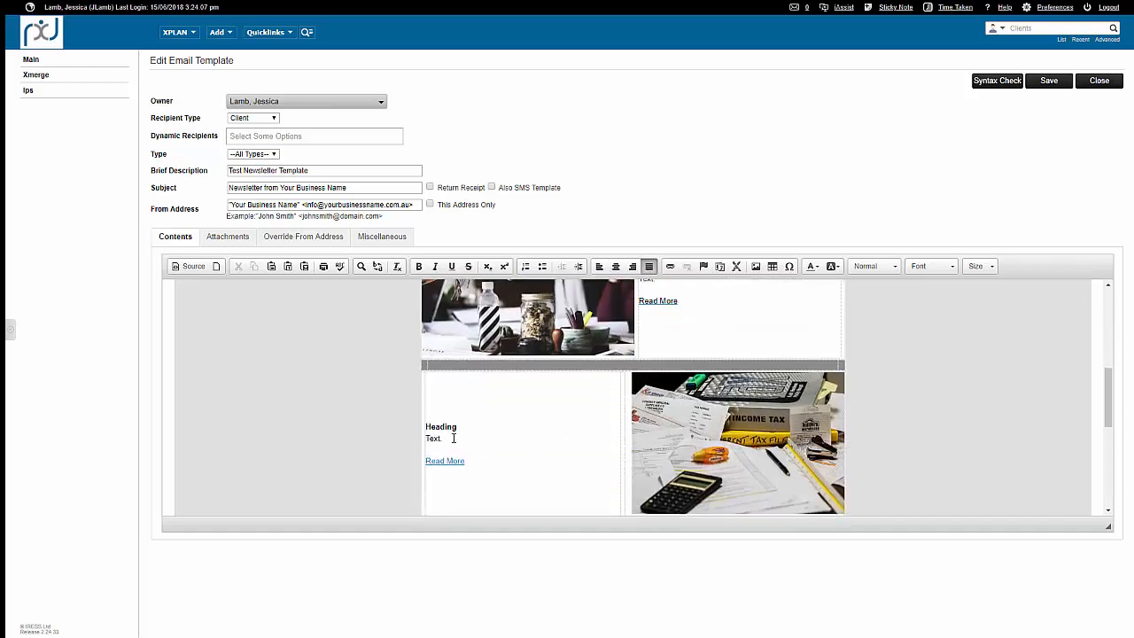
{"action": "double_click", "coordinate": [432, 439]}
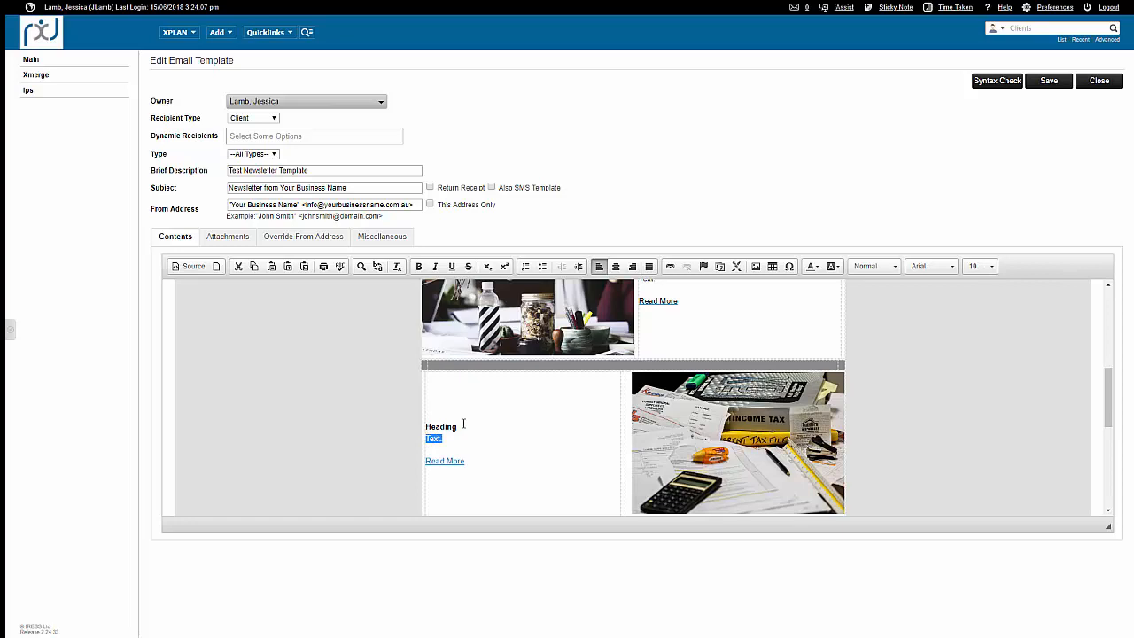
{"action": "type", "text": "10 Th"}
{"action": "key", "text": "ctrl+b"}
{"action": "key", "text": "shift+Right"}
{"action": "key", "text": "shift+Right"}
{"action": "key", "text": "shift+Right"}
{"action": "key", "text": "shift+Right"}
{"action": "key", "text": "shift+Right"}
{"action": "key", "text": "shift+Right"}
{"action": "key", "text": "shift+Right"}
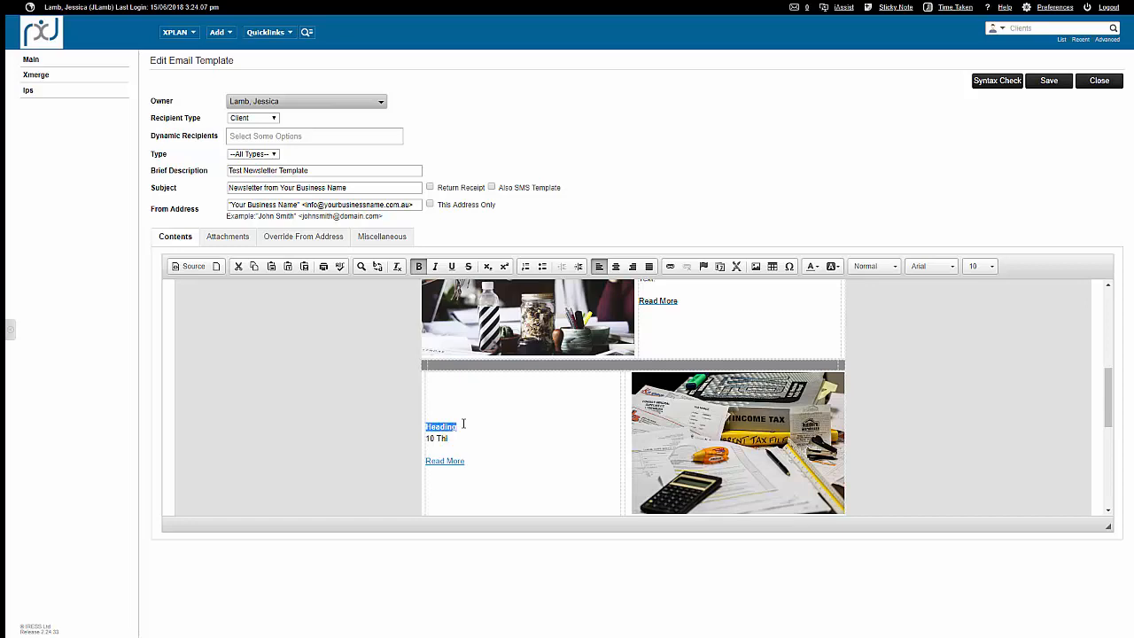
{"action": "type", "text": "10 Things to speed up ta"}
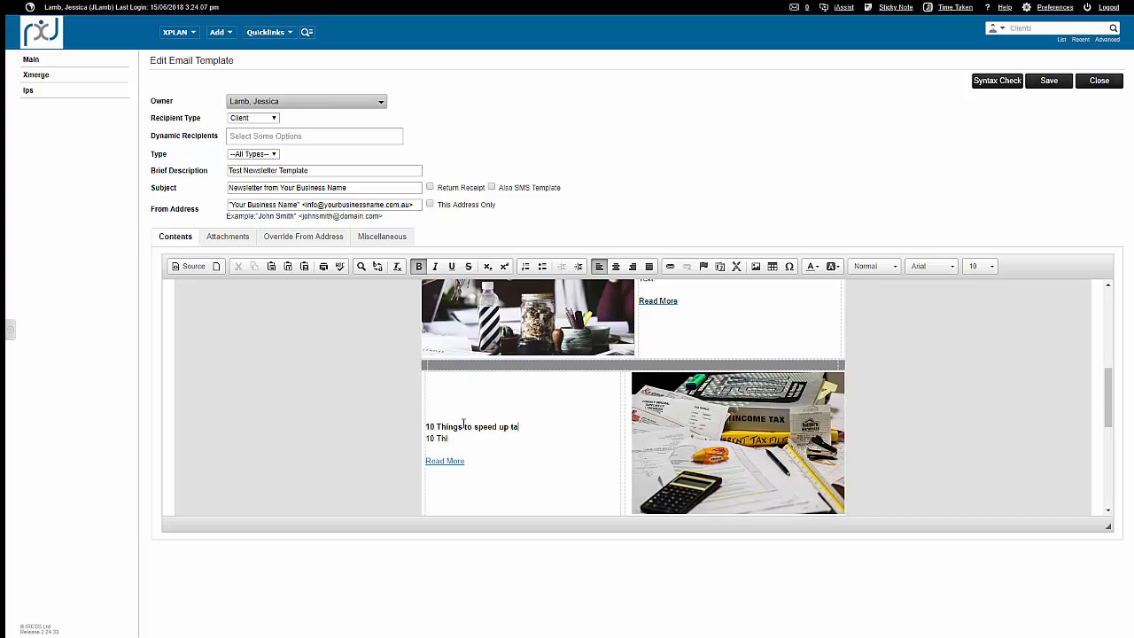
{"action": "type", "text": "x time@"}
{"action": "key", "text": "BackSpace"}
Make the line under the tax article heading read "Here are 10 things you can do now to speed up tax time.".
{"action": "key", "text": "Right"}
{"action": "type", "text": "Here are"}
{"action": "key", "text": "Left"}
{"action": "key", "text": "Left"}
{"action": "key", "text": "BackSpace"}
{"action": "key", "text": "BackSpace"}
{"action": "key", "text": "BackSpace"}
{"action": "type", "text": "things you can d"}
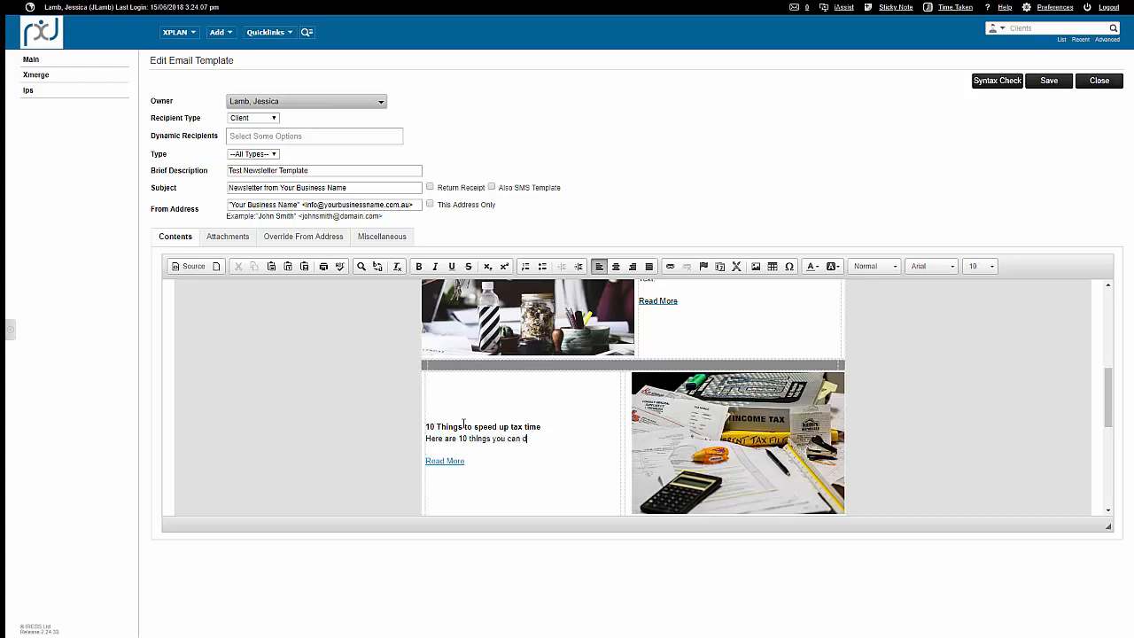
{"action": "type", "text": "o now to speed up tax time."}
Add the line "Keep Reciepts" below the tax article's intro sentence, without manually typed list numbers.
{"action": "key", "text": "Return"}
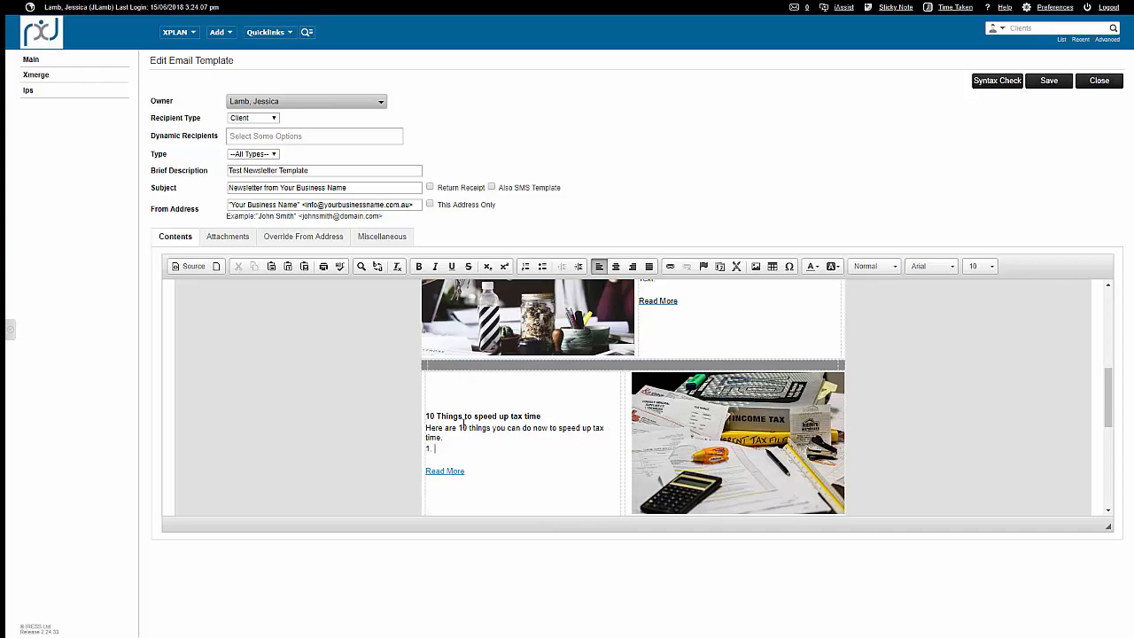
{"action": "type", "text": "1. Keep Reciepots"}
{"action": "key", "text": "Return"}
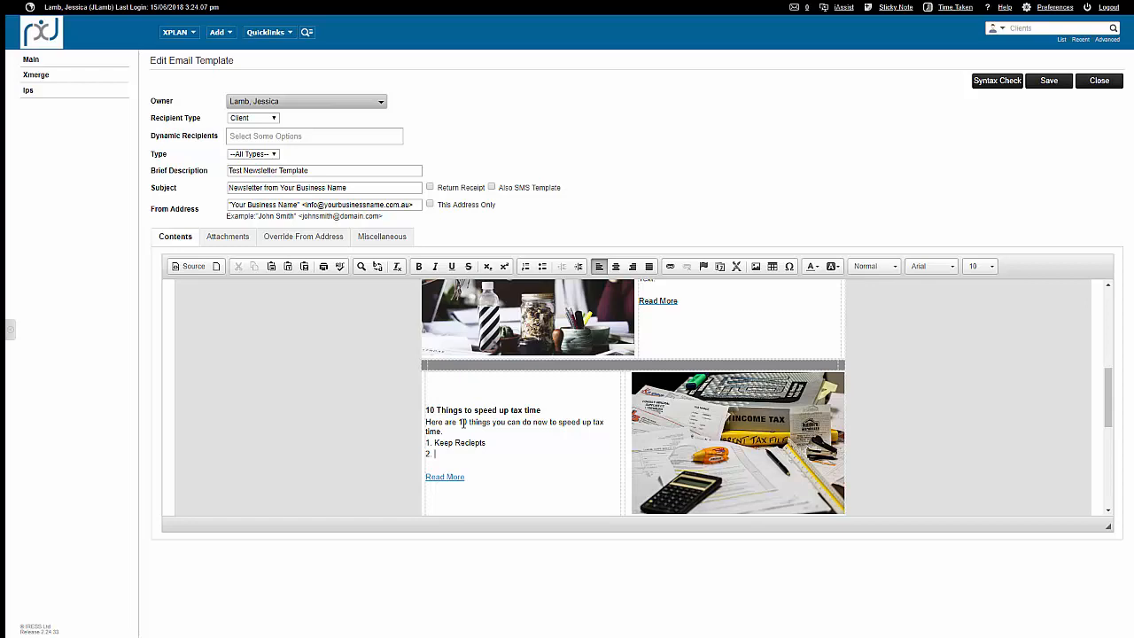
{"action": "key", "text": "Up"}
{"action": "key", "text": "Delete"}
{"action": "key", "text": "Delete"}
{"action": "key", "text": "Delete"}
Add the lines "Document your KMs" and "Donate to charity" below "Keep Reciepts".
{"action": "type", "text": "Document your KMs"}
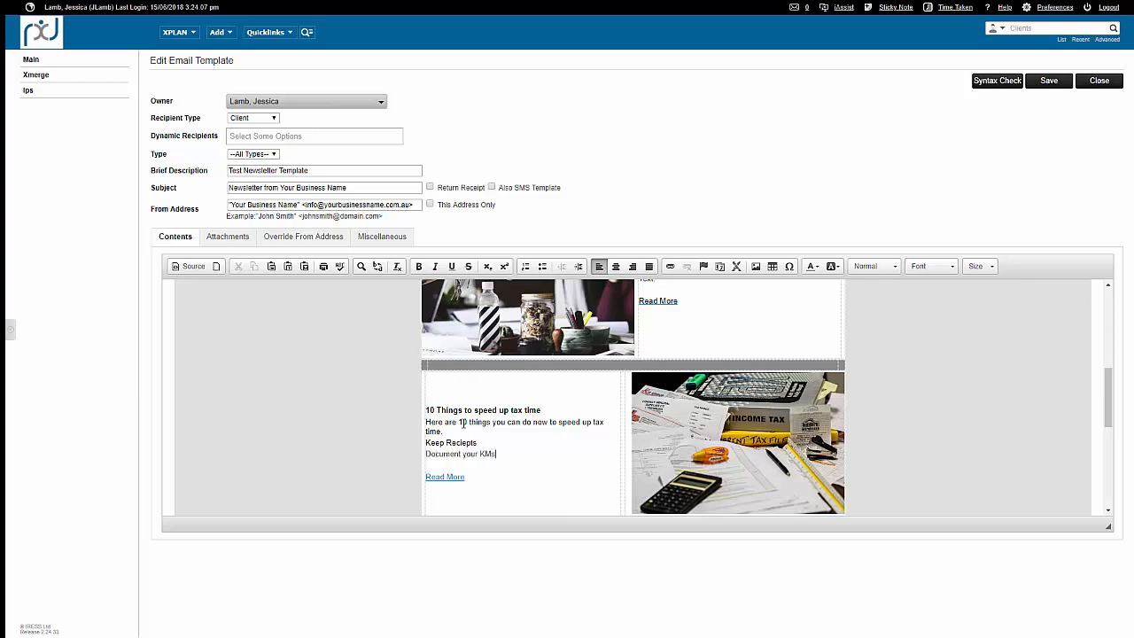
{"action": "key", "text": "Return"}
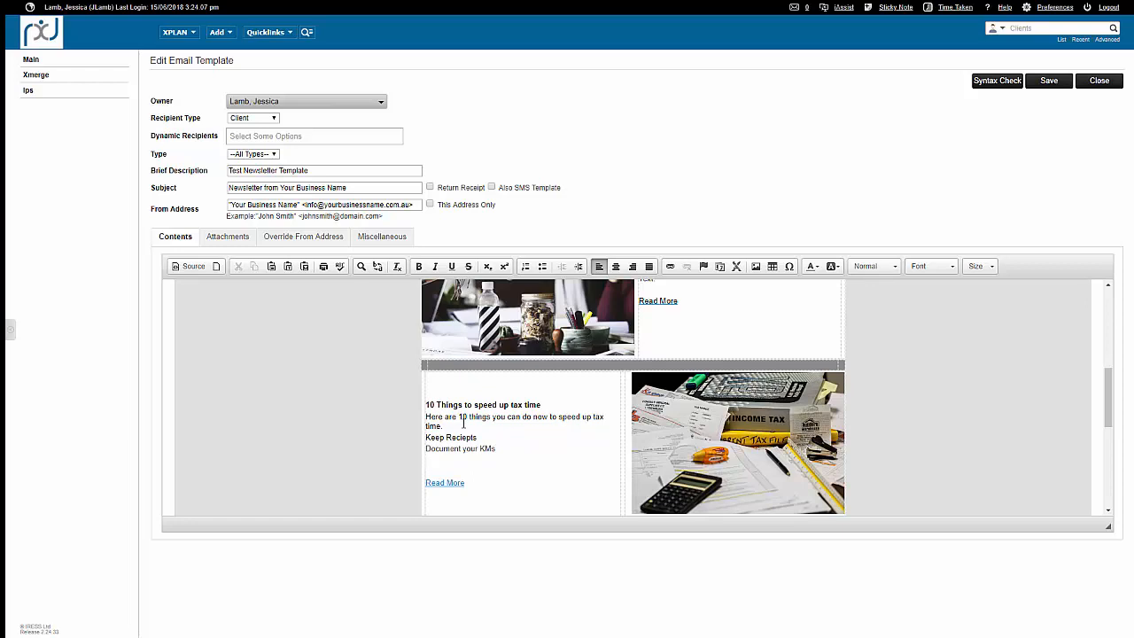
{"action": "type", "text": "Donate to charity"}
Format the three tax tip lines as a numbered list, briefly trying bullets before returning to numbering.
{"action": "mouse_move", "coordinate": [426, 435]}
{"action": "left_mouse_down"}
{"action": "mouse_move", "coordinate": [488, 462]}
{"action": "mouse_move", "coordinate": [426, 439]}
{"action": "left_mouse_up"}
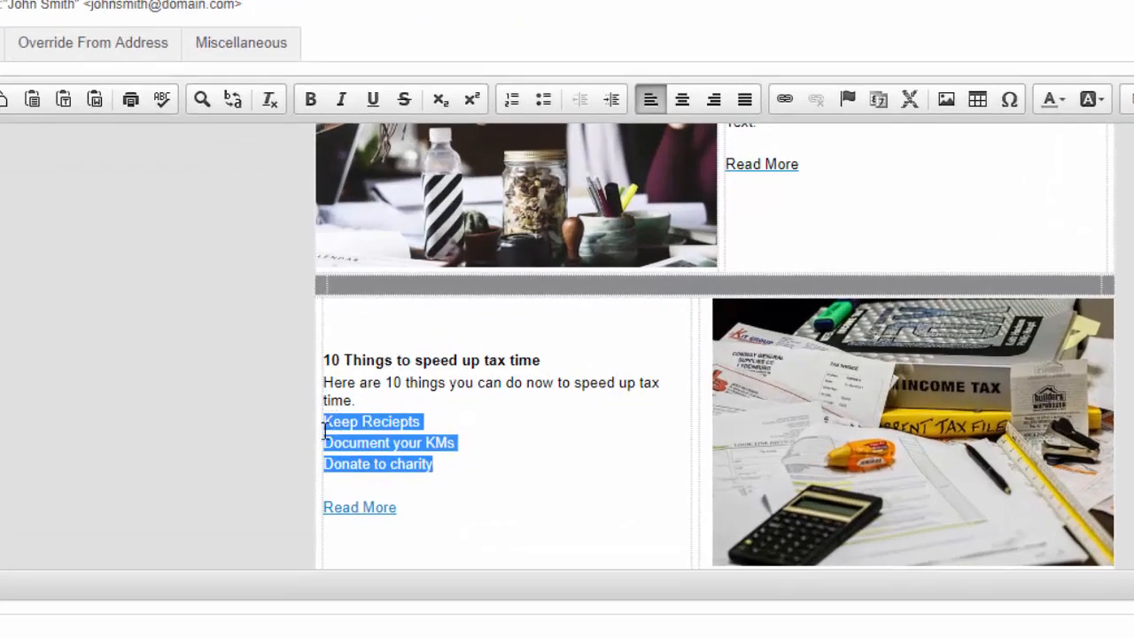
{"action": "left_click", "coordinate": [514, 100]}
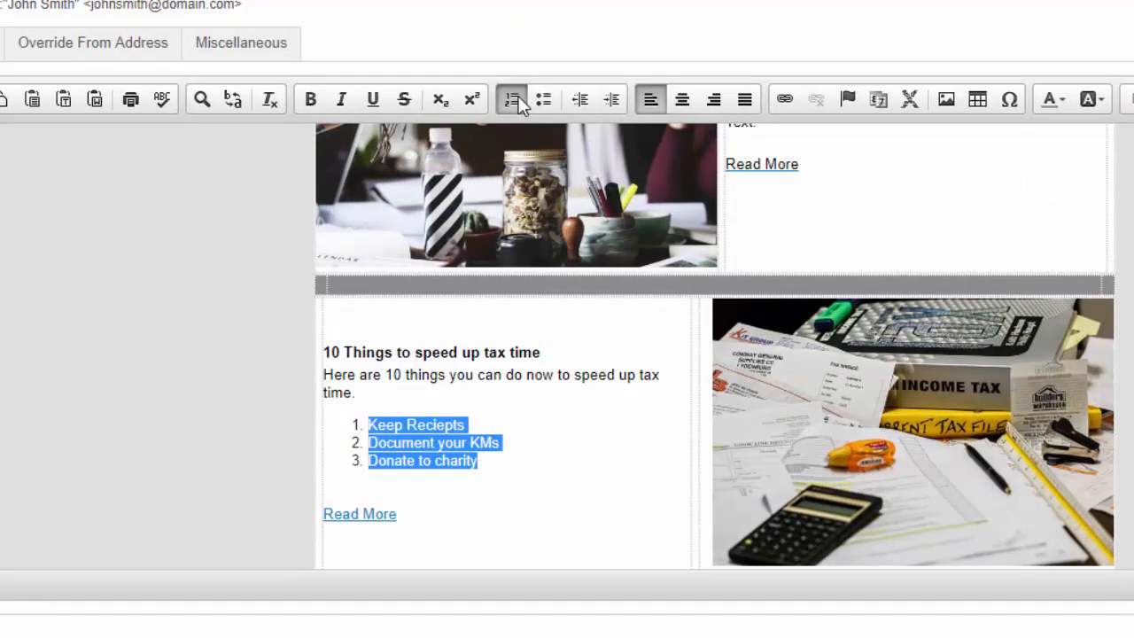
{"action": "left_click", "coordinate": [543, 99]}
{"action": "left_click", "coordinate": [514, 104]}
{"action": "left_click", "coordinate": [519, 426]}
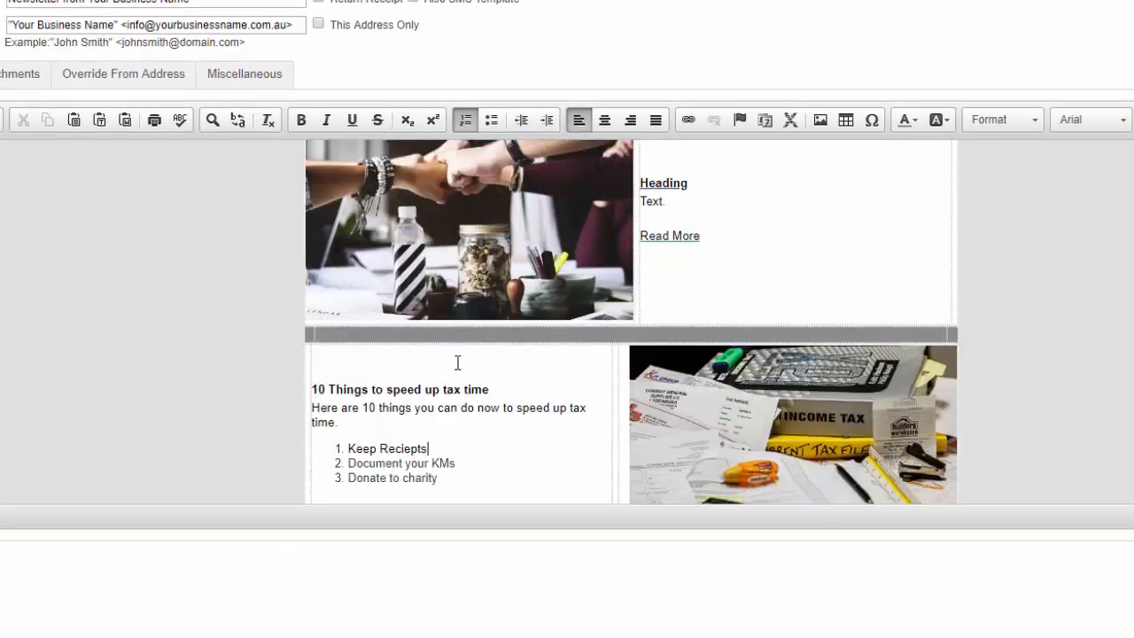
Insert a blank line between the End of Financial Year heading and the filler text below it.
{"action": "scroll", "coordinate": [458, 362], "scroll_direction": "up", "scroll_amount": 3}
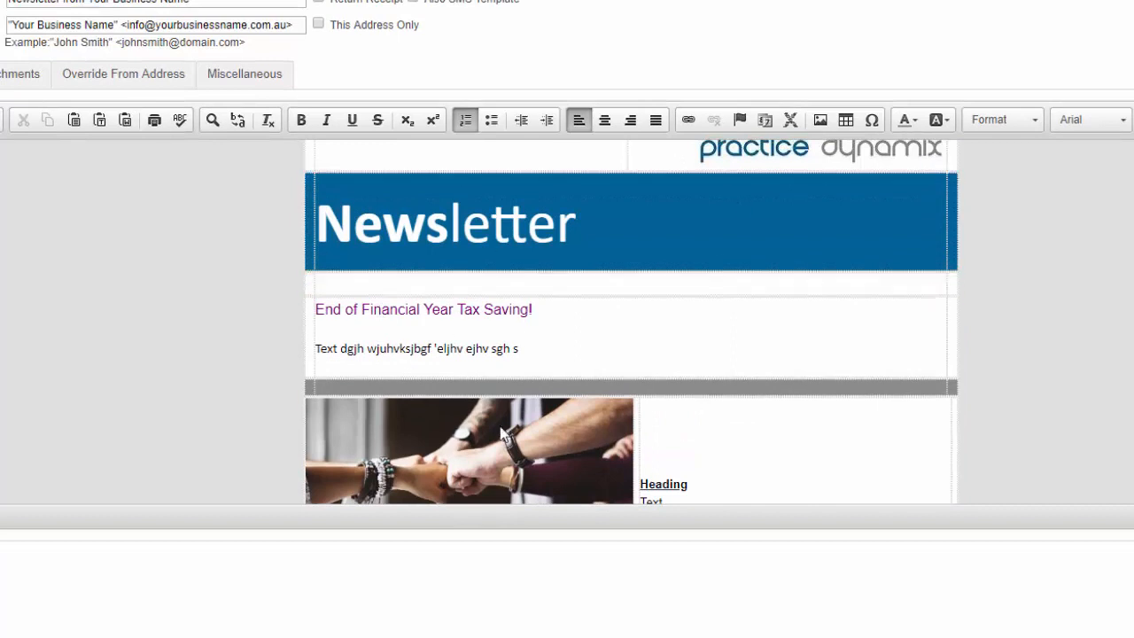
{"action": "left_click", "coordinate": [417, 330]}
{"action": "key", "text": "Return"}
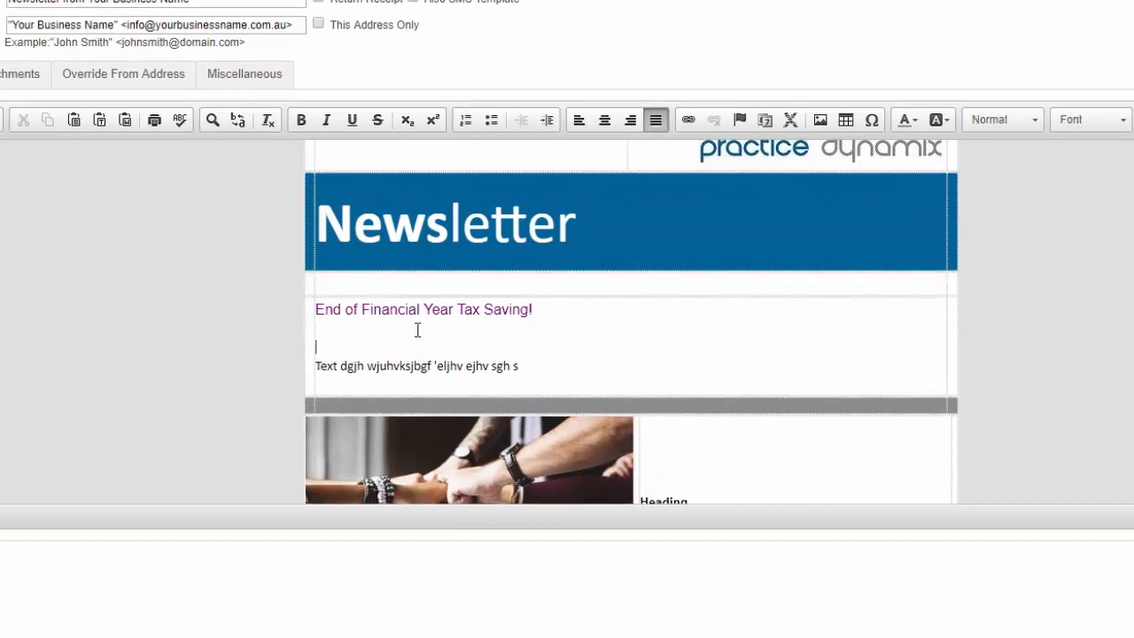
Enter the greeting text "Hi the" on the blank line below the End of Financial Year heading.
{"action": "type", "text": "Hi There"}
{"action": "key", "text": "BackSpace"}
{"action": "key", "text": "BackSpace"}
{"action": "key", "text": "BackSpace"}
{"action": "key", "text": "BackSpace"}
{"action": "type", "text": "the"}
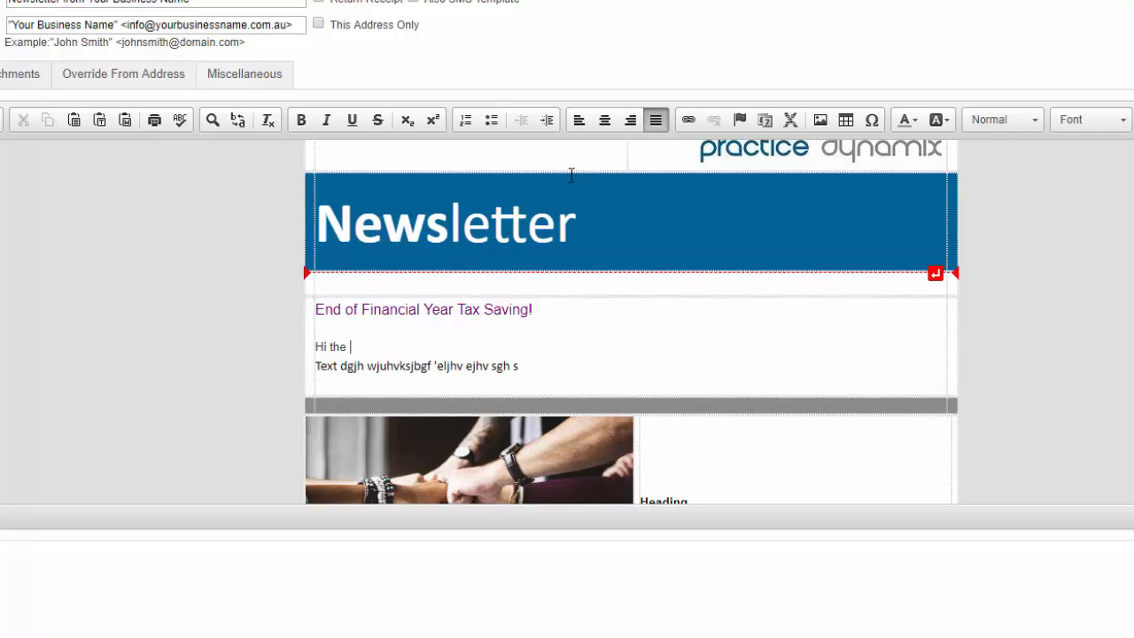
Start inserting Xplan email syntax after the greeting, with Recipient as the source and Key Details as the category.
{"action": "left_click", "coordinate": [793, 125]}
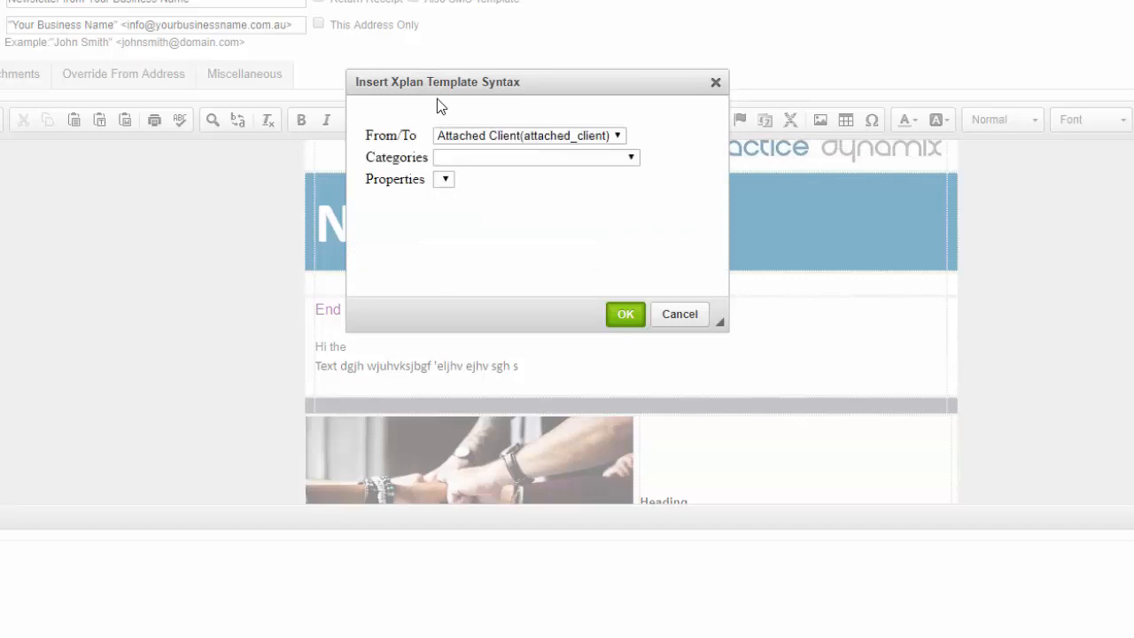
{"action": "left_click", "coordinate": [461, 135]}
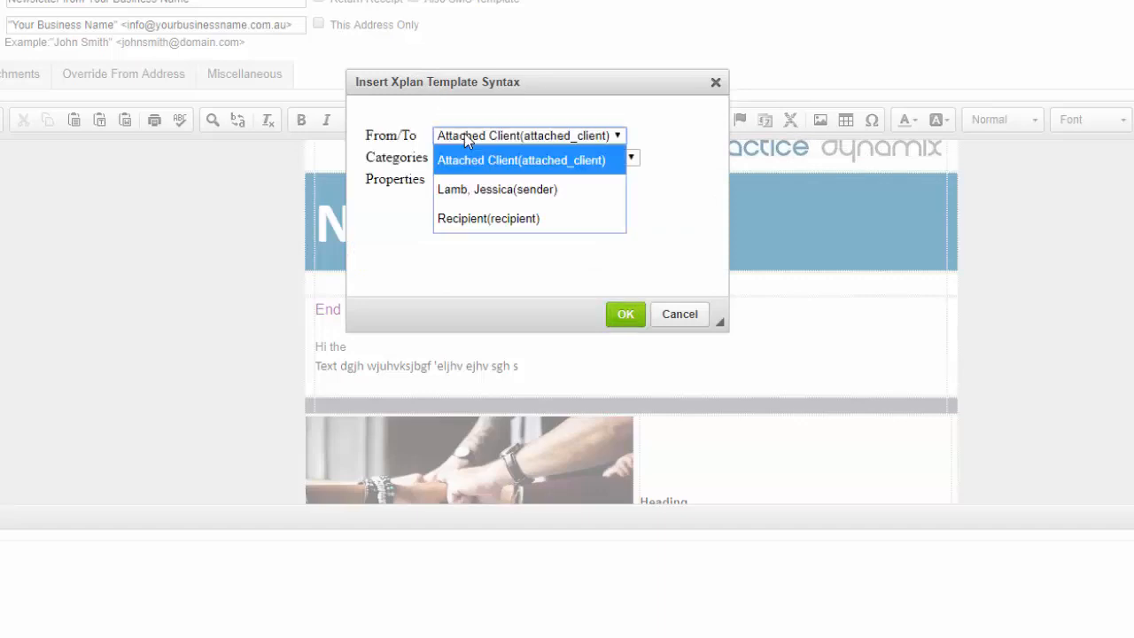
{"action": "left_click", "coordinate": [512, 217]}
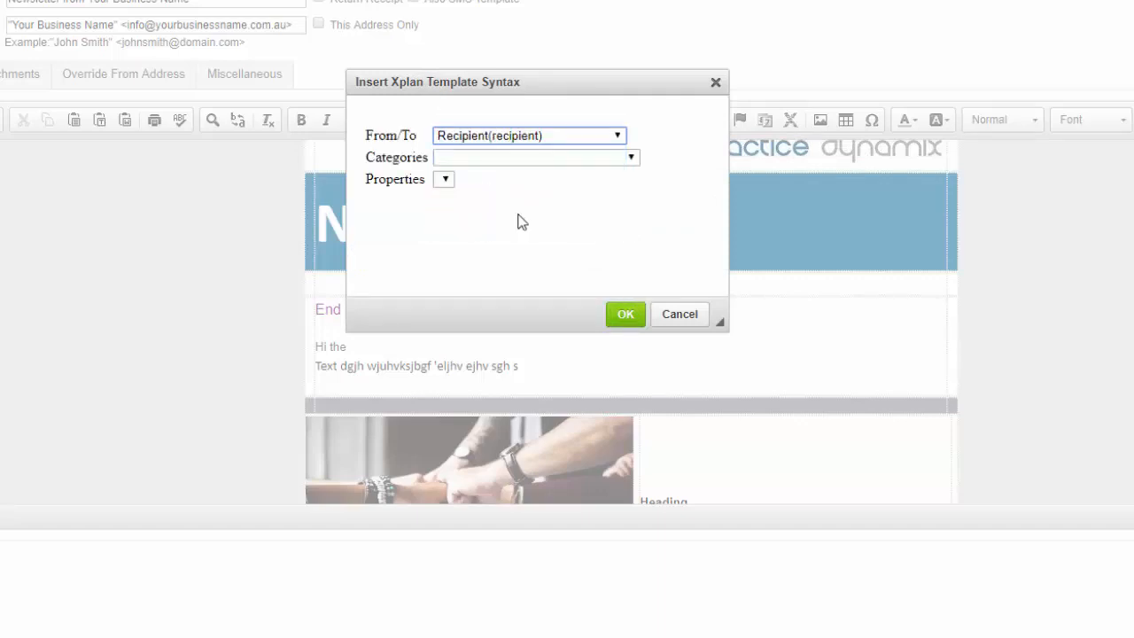
{"action": "left_click", "coordinate": [532, 157]}
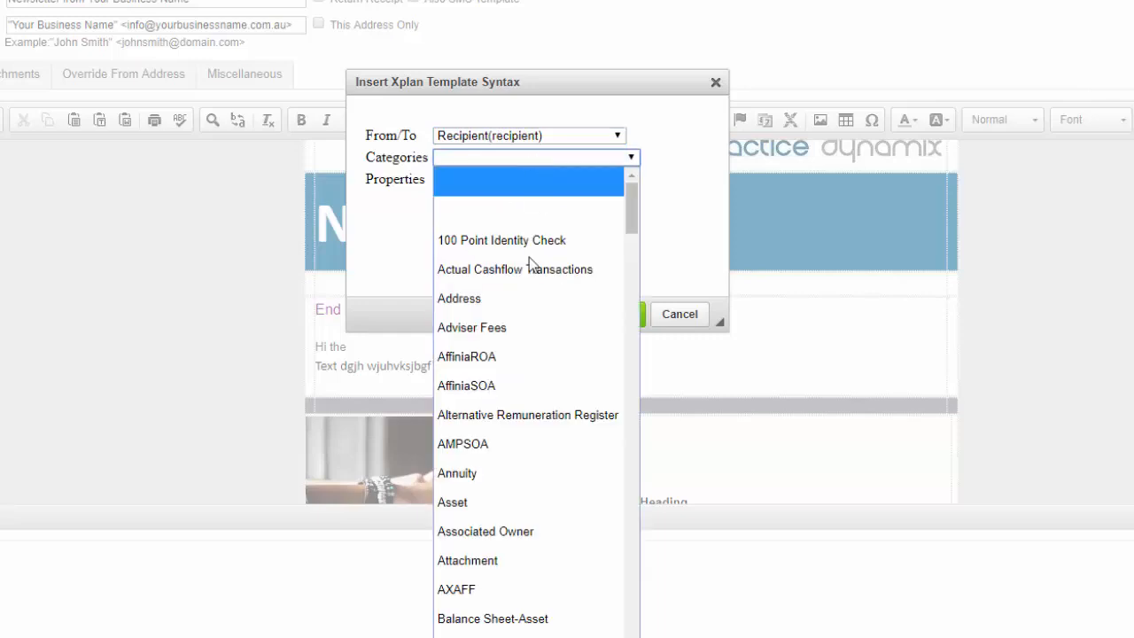
{"action": "scroll", "coordinate": [513, 292], "scroll_direction": "down", "scroll_amount": 2}
{"action": "scroll", "coordinate": [497, 327], "scroll_direction": "down", "scroll_amount": 20}
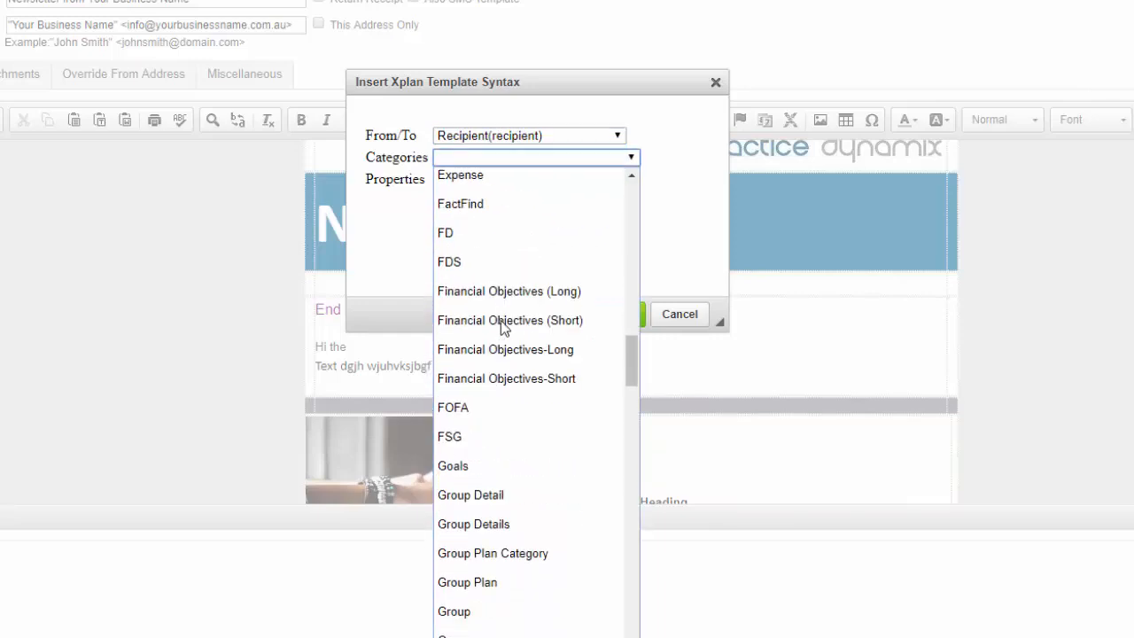
{"action": "scroll", "coordinate": [506, 345], "scroll_direction": "down", "scroll_amount": 3}
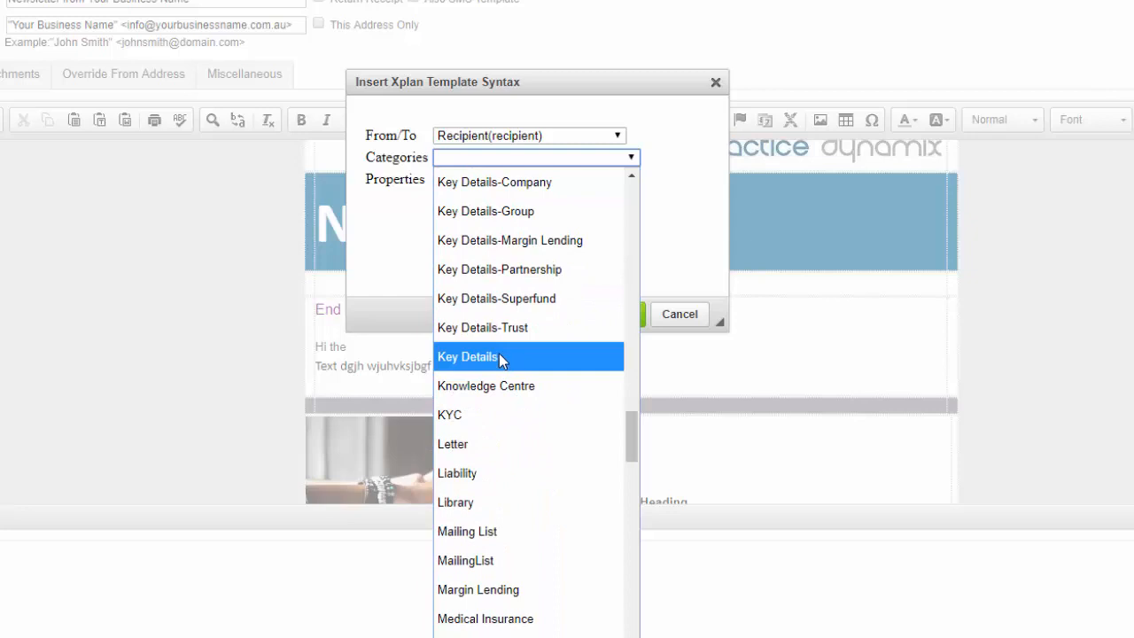
{"action": "left_click", "coordinate": [469, 354]}
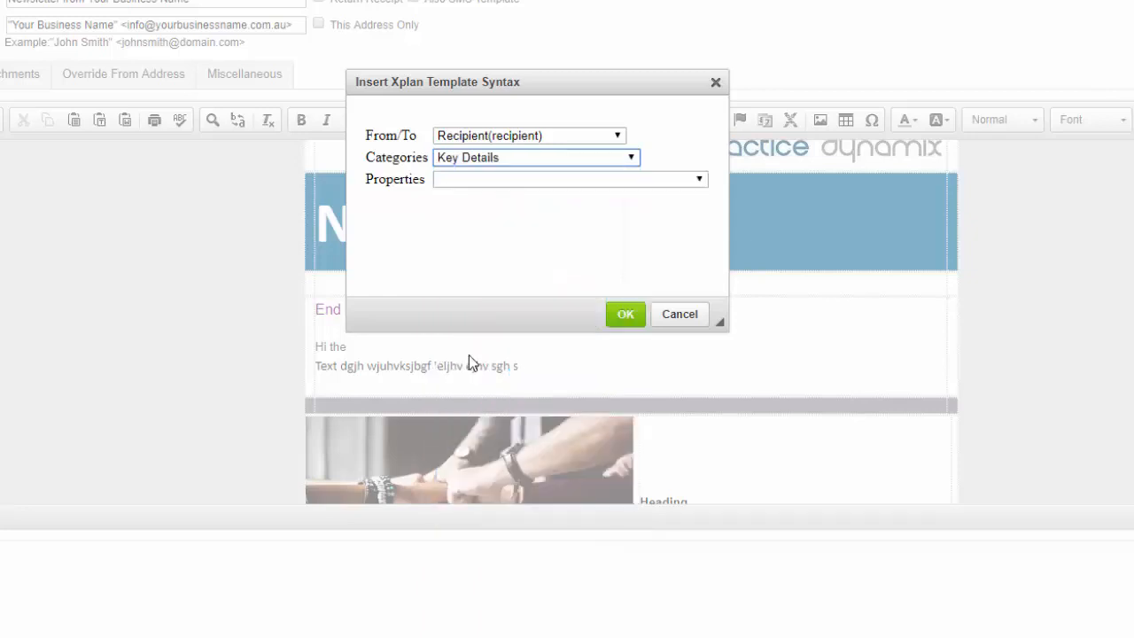
Choose the first_name property and insert the recipient merge field into the greeting line.
{"action": "left_click", "coordinate": [502, 179]}
{"action": "scroll", "coordinate": [515, 317], "scroll_direction": "down", "scroll_amount": 10}
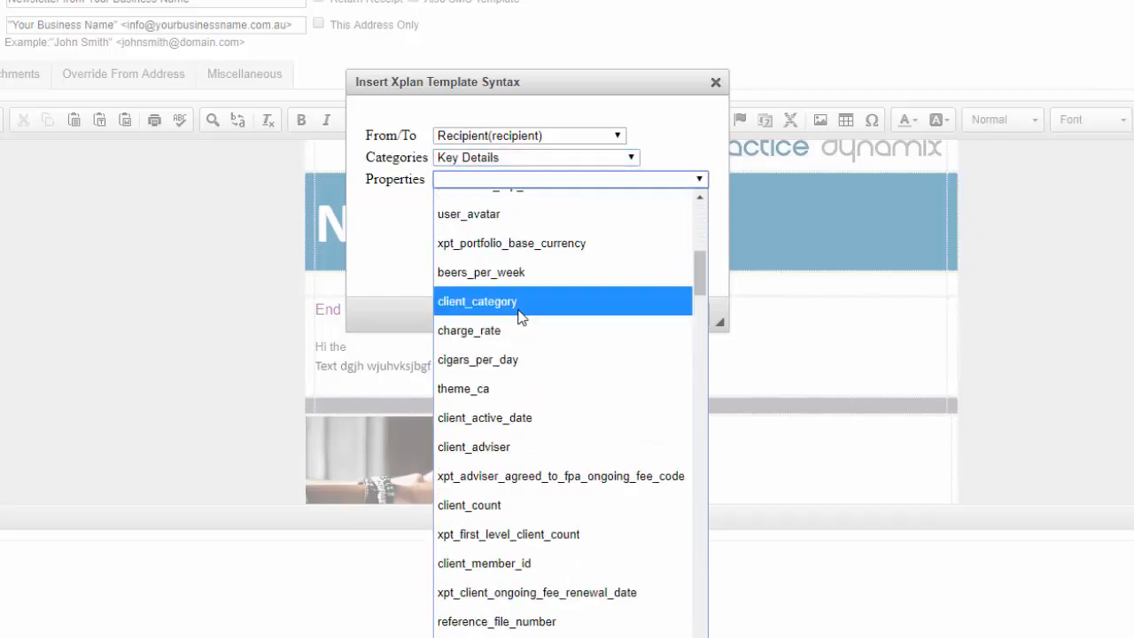
{"action": "scroll", "coordinate": [519, 319], "scroll_direction": "down", "scroll_amount": 6}
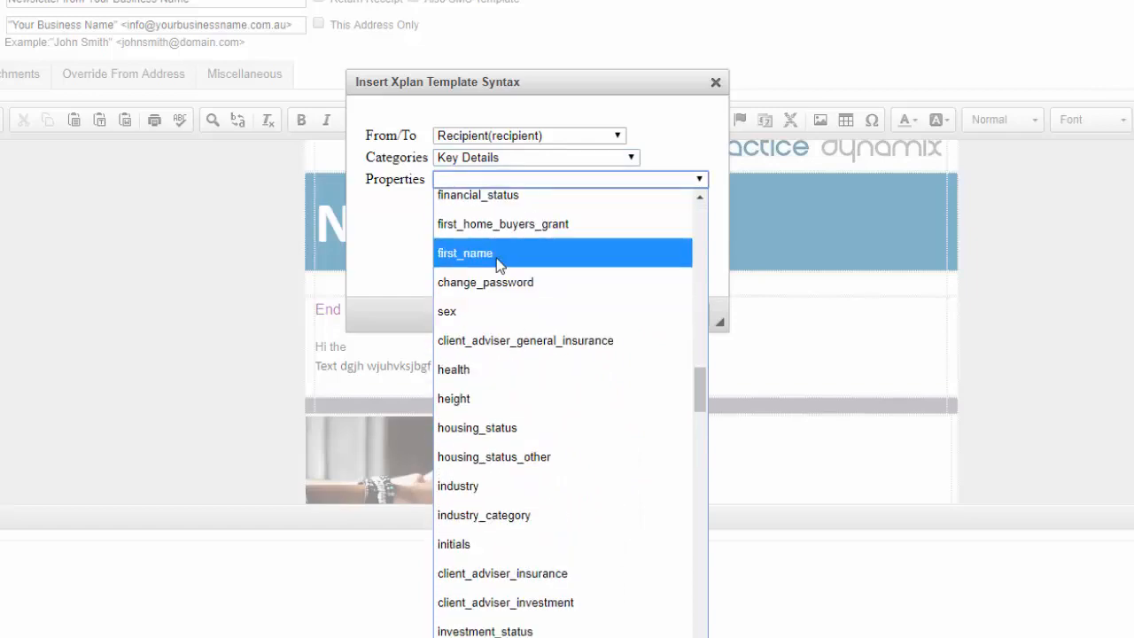
{"action": "left_click", "coordinate": [499, 255]}
{"action": "left_click", "coordinate": [629, 316]}
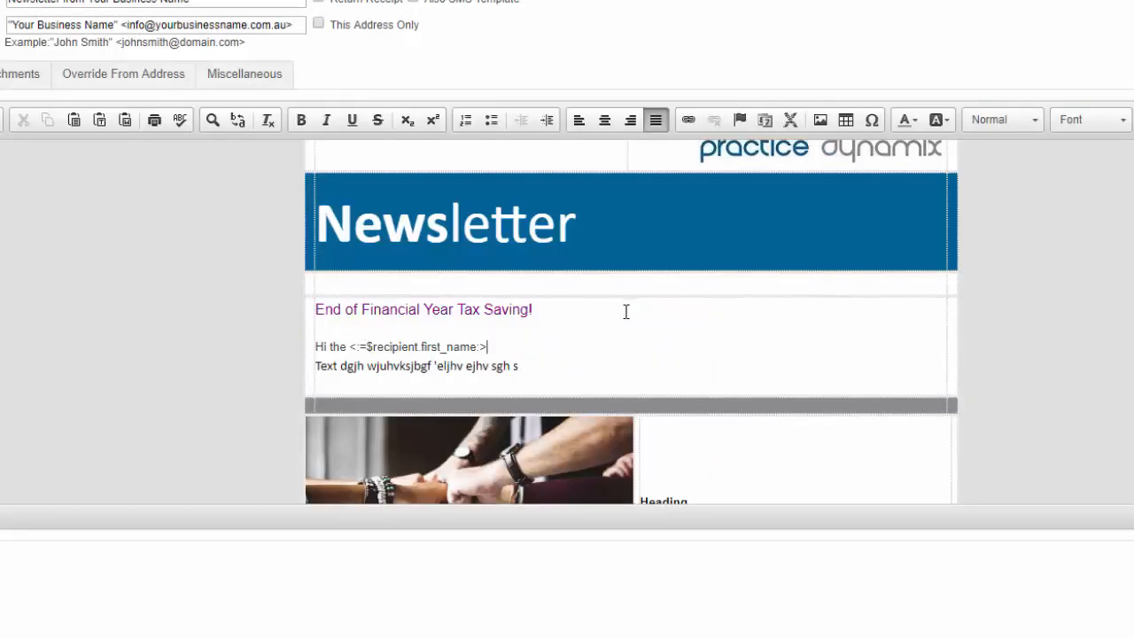
{"action": "left_click_drag", "start_coordinate": [351, 349], "coordinate": [496, 345]}
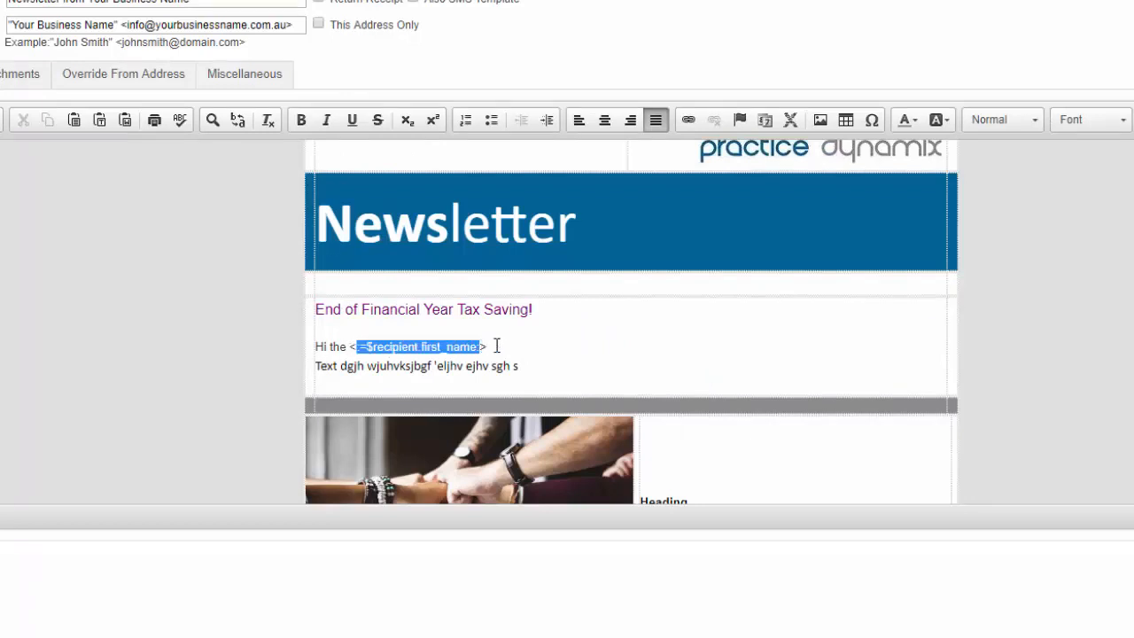
{"action": "left_click", "coordinate": [505, 340]}
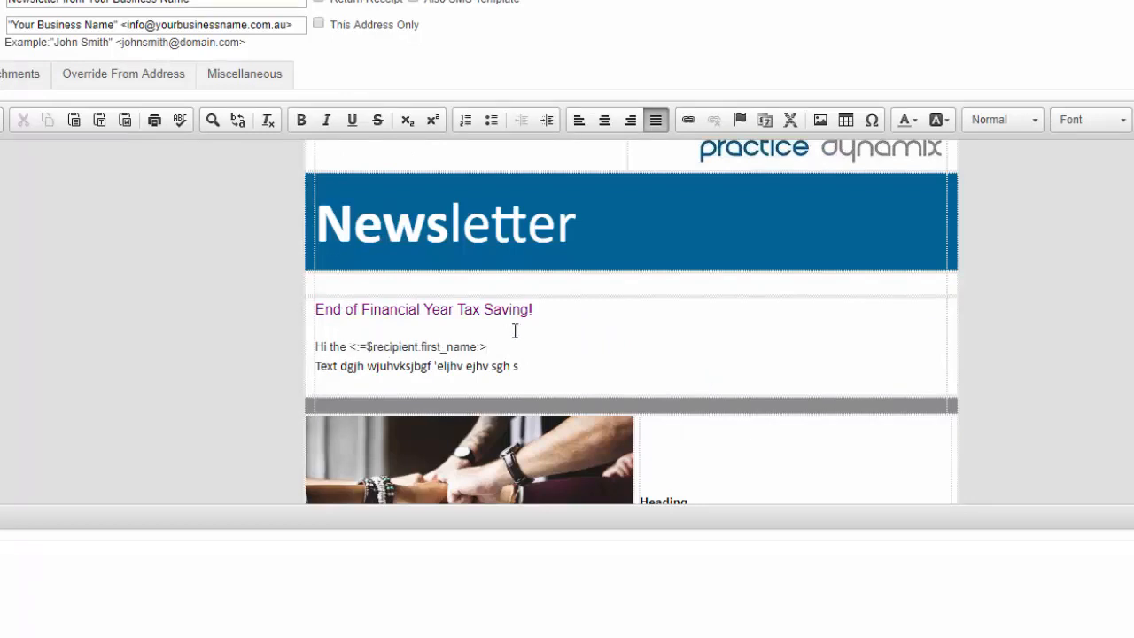
Review the newsletter down to its business contact footer and show the template's HTML source code.
{"action": "scroll", "coordinate": [603, 321], "scroll_direction": "down", "scroll_amount": 10}
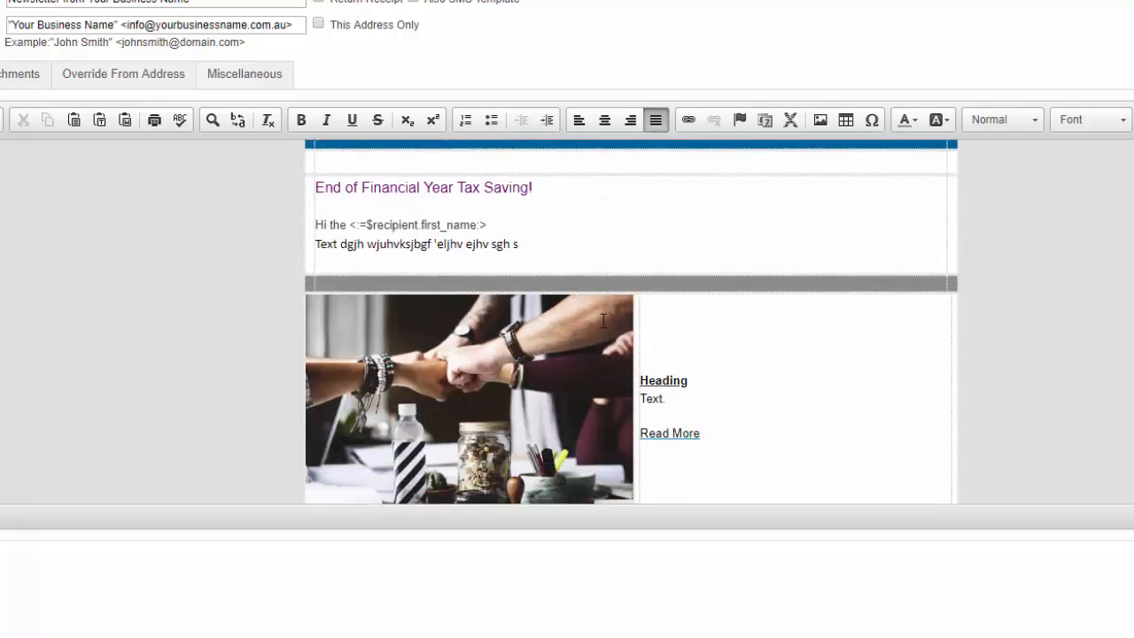
{"action": "scroll", "coordinate": [601, 318], "scroll_direction": "down", "scroll_amount": 5}
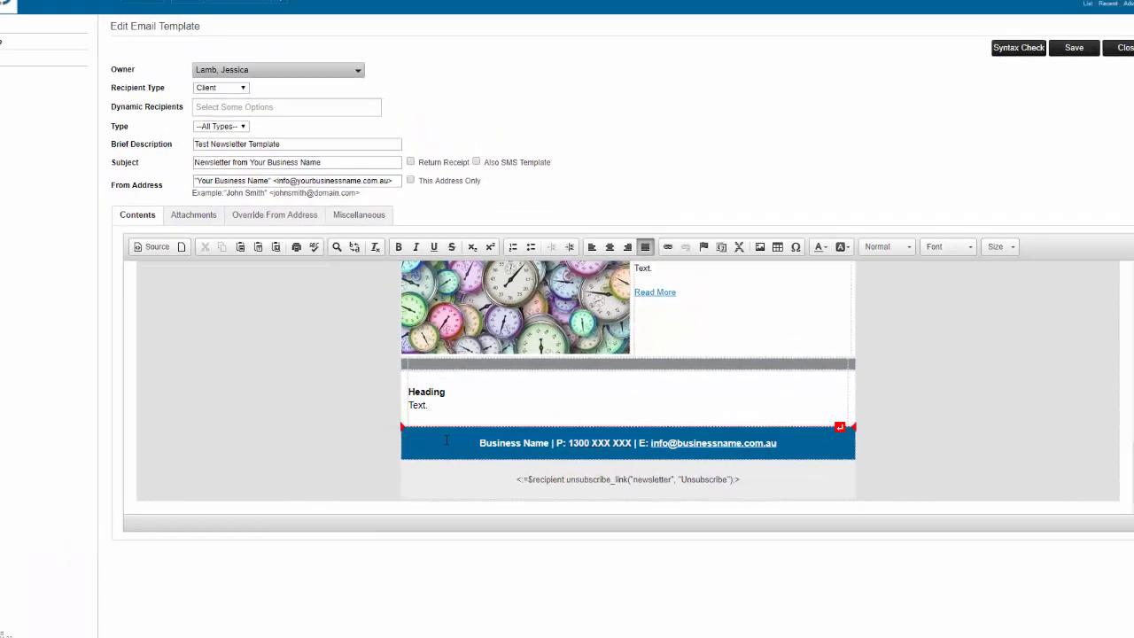
{"action": "left_click", "coordinate": [512, 446]}
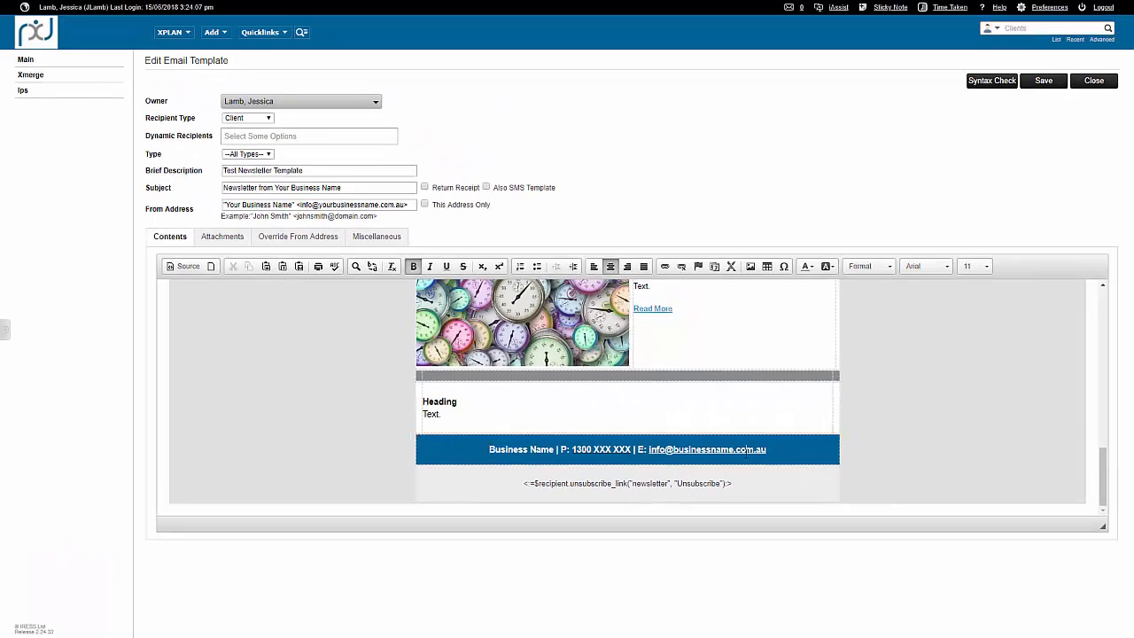
{"action": "scroll", "coordinate": [742, 447], "scroll_direction": "up", "scroll_amount": 10}
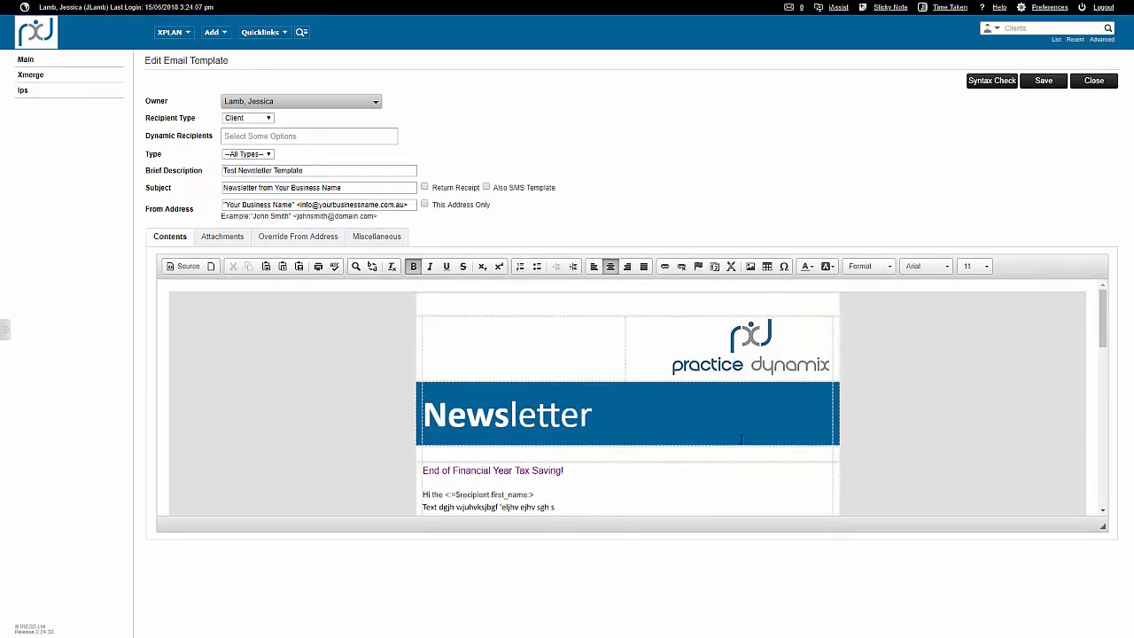
{"action": "left_click", "coordinate": [185, 267]}
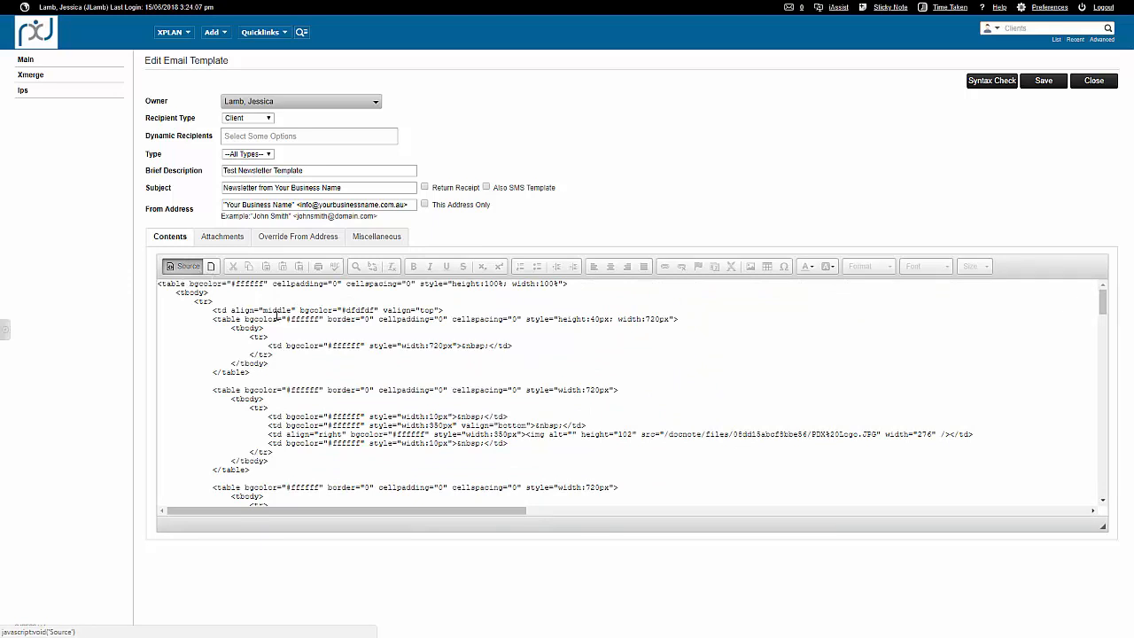
Examine the background colour codes of the outer cell and the first table cell in the HTML source.
{"action": "double_click", "coordinate": [355, 309]}
{"action": "left_click_drag", "start_coordinate": [342, 310], "coordinate": [350, 310]}
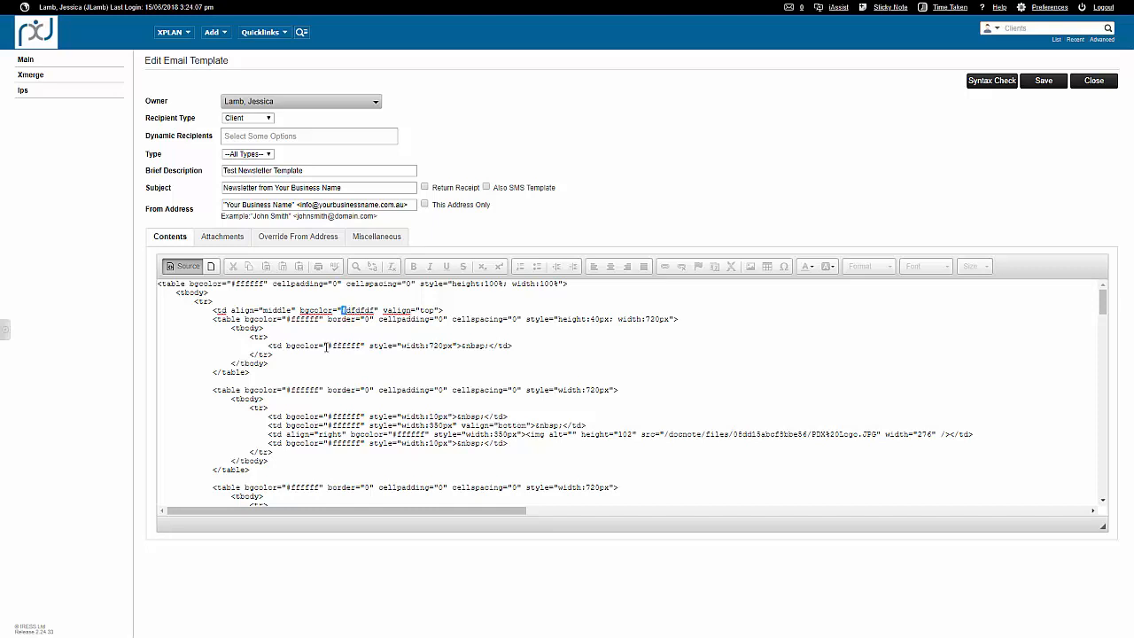
{"action": "left_click_drag", "start_coordinate": [326, 346], "coordinate": [364, 346]}
{"action": "left_click_drag", "start_coordinate": [342, 310], "coordinate": [373, 310]}
Locate the Newsletter banner's background colour code in the source and search the page for #006496.
{"action": "scroll", "coordinate": [384, 384], "scroll_direction": "down", "scroll_amount": 2}
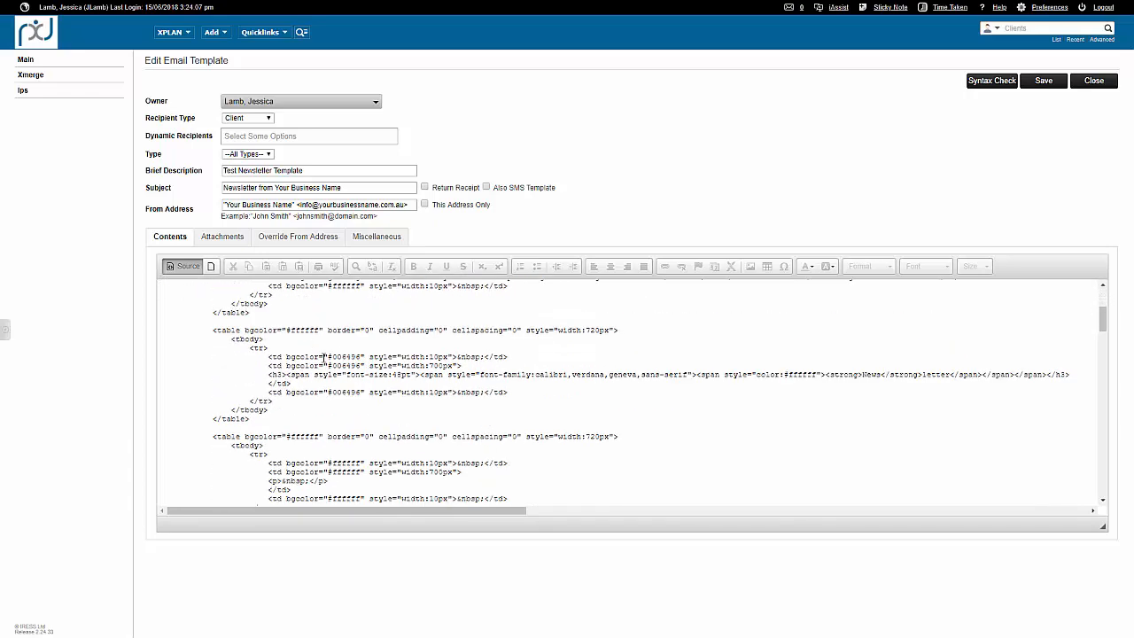
{"action": "mouse_move", "coordinate": [324, 356]}
{"action": "left_mouse_down"}
{"action": "mouse_move", "coordinate": [364, 365]}
{"action": "mouse_move", "coordinate": [333, 357]}
{"action": "left_mouse_up"}
{"action": "left_click", "coordinate": [368, 356]}
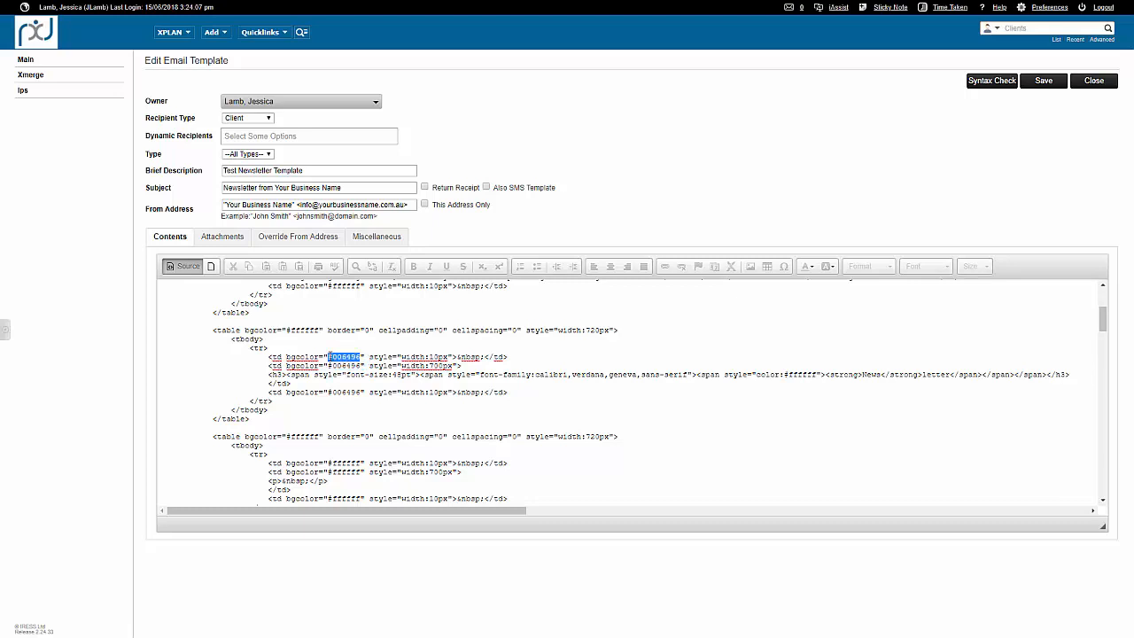
{"action": "left_click", "coordinate": [439, 356]}
{"action": "key", "text": "ctrl+f"}
{"action": "type", "text": "#006496"}
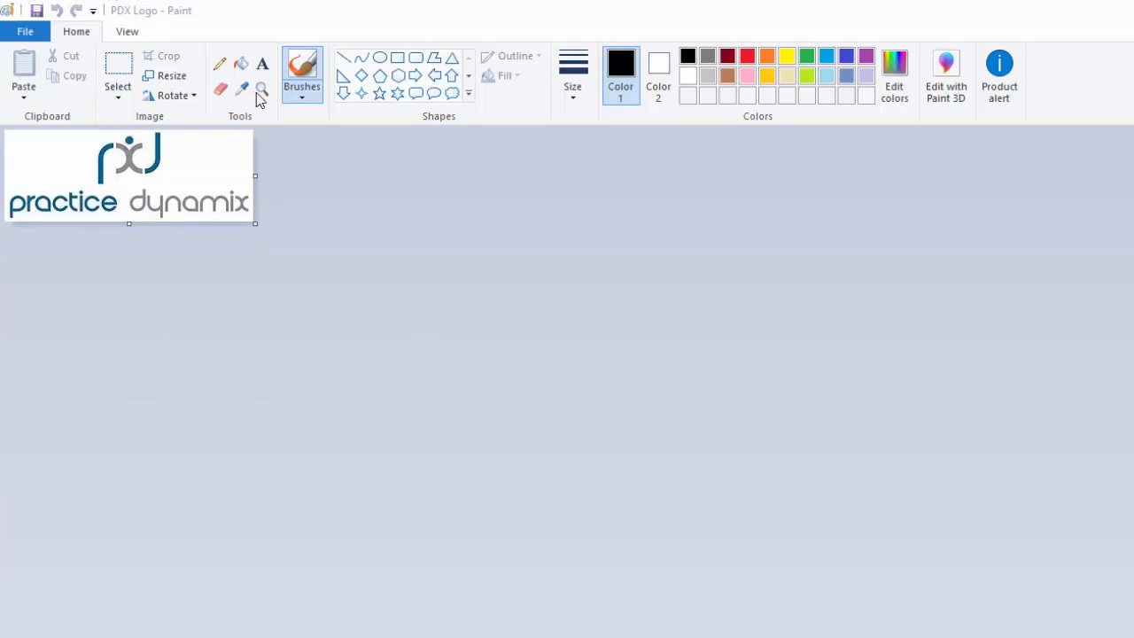
Switch to the PDX Logo image in Paint and enlarge the view of the logo.
{"action": "left_click", "coordinate": [155, 149]}
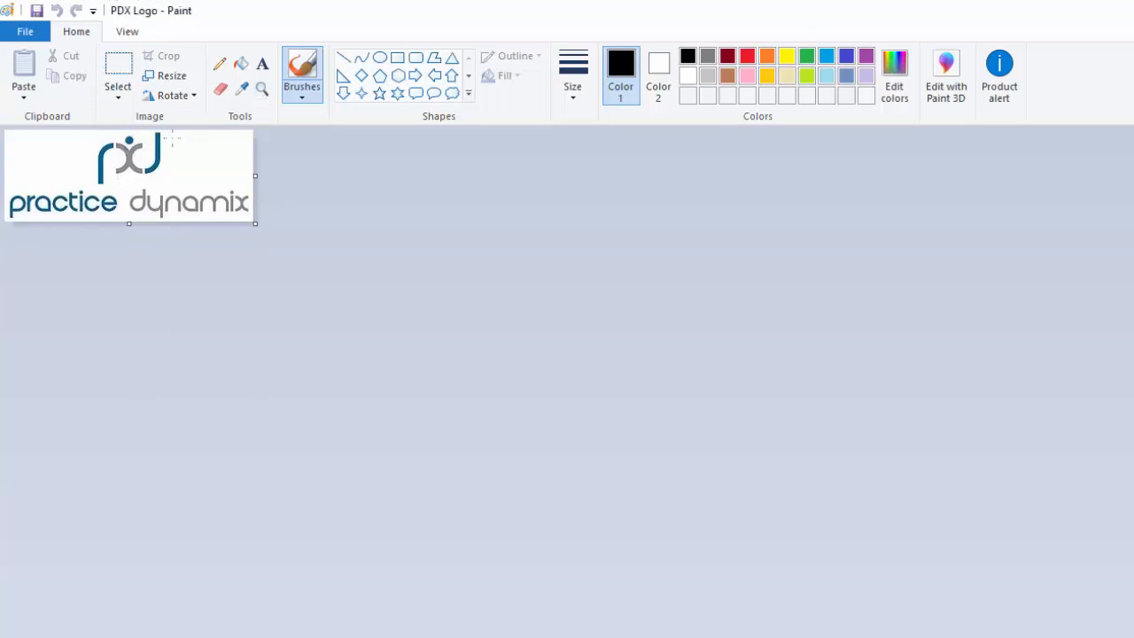
{"action": "left_click", "coordinate": [262, 88]}
{"action": "left_click", "coordinate": [174, 139]}
{"action": "left_click", "coordinate": [164, 147]}
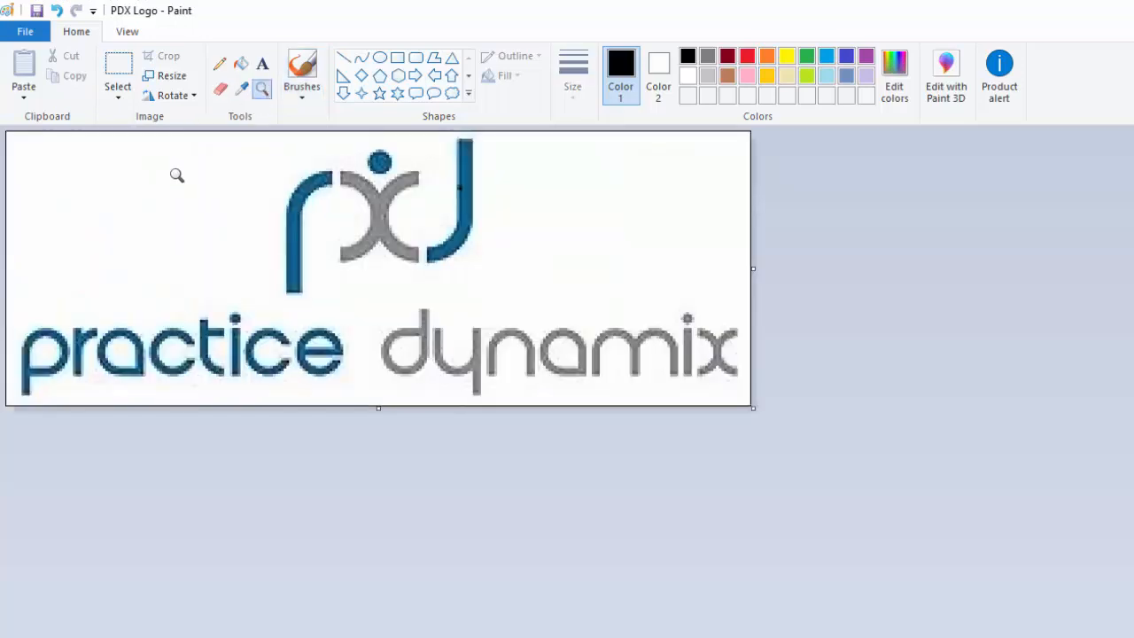
Pick the grey from the logo's x shape and inspect its red, green and blue values in the colour editor.
{"action": "left_click", "coordinate": [241, 88]}
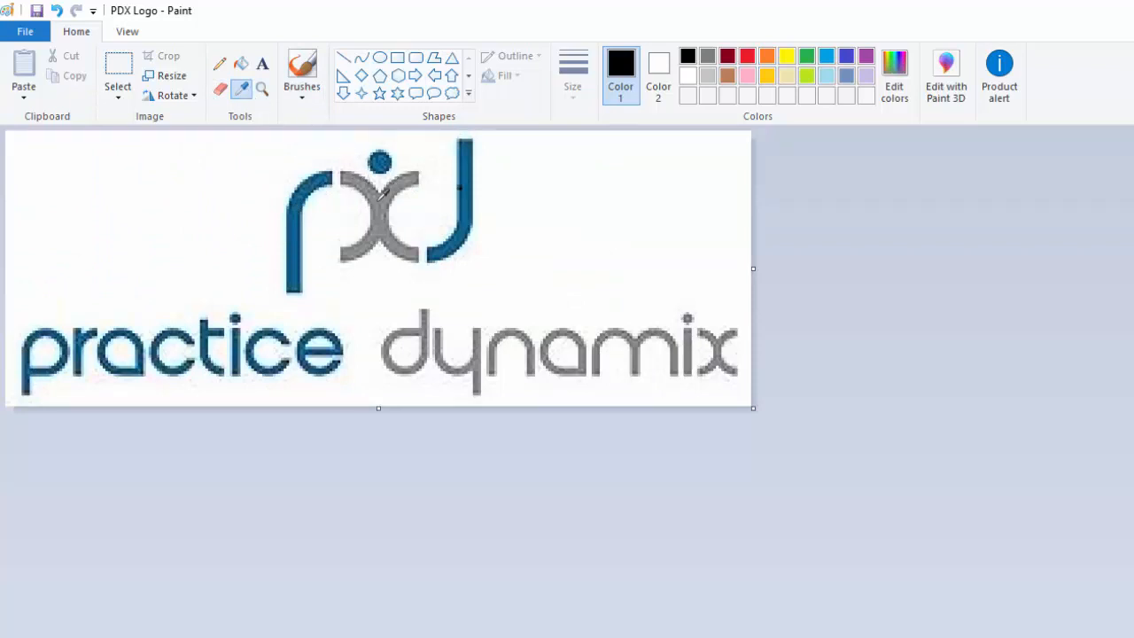
{"action": "left_click", "coordinate": [379, 198]}
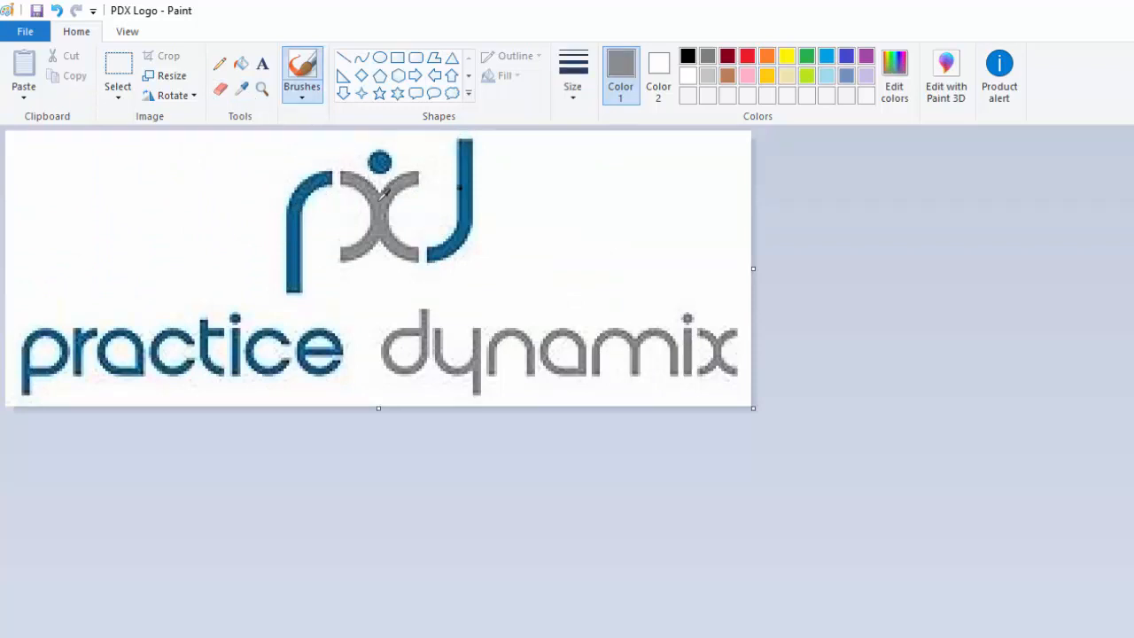
{"action": "left_click", "coordinate": [897, 70]}
{"action": "left_click", "coordinate": [1038, 535]}
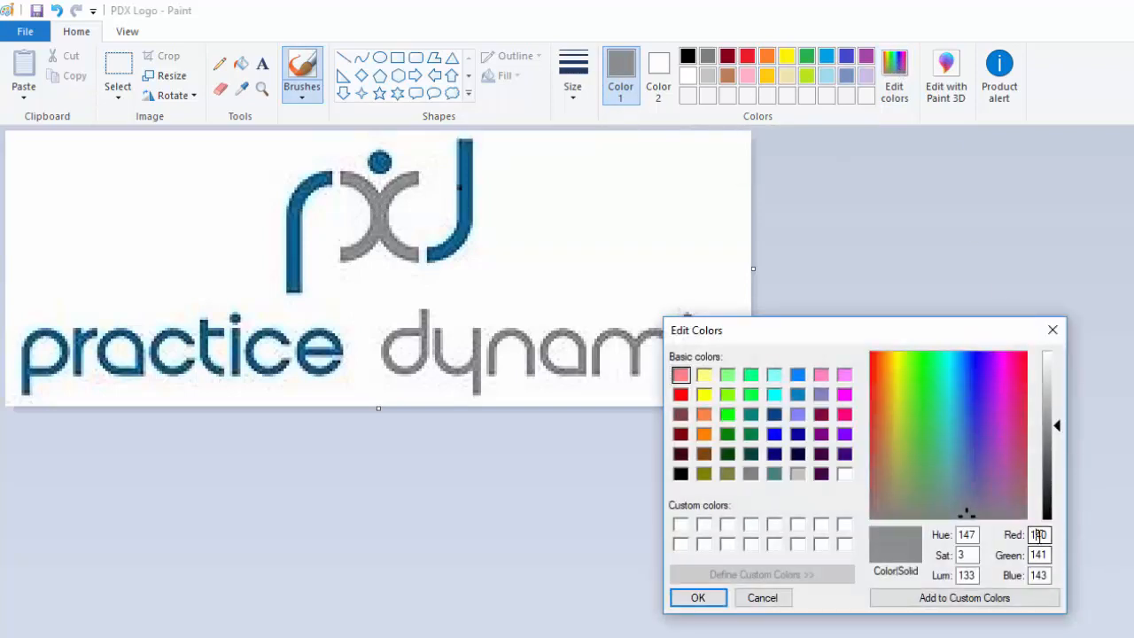
{"action": "left_click", "coordinate": [1037, 556]}
{"action": "left_click", "coordinate": [1043, 576]}
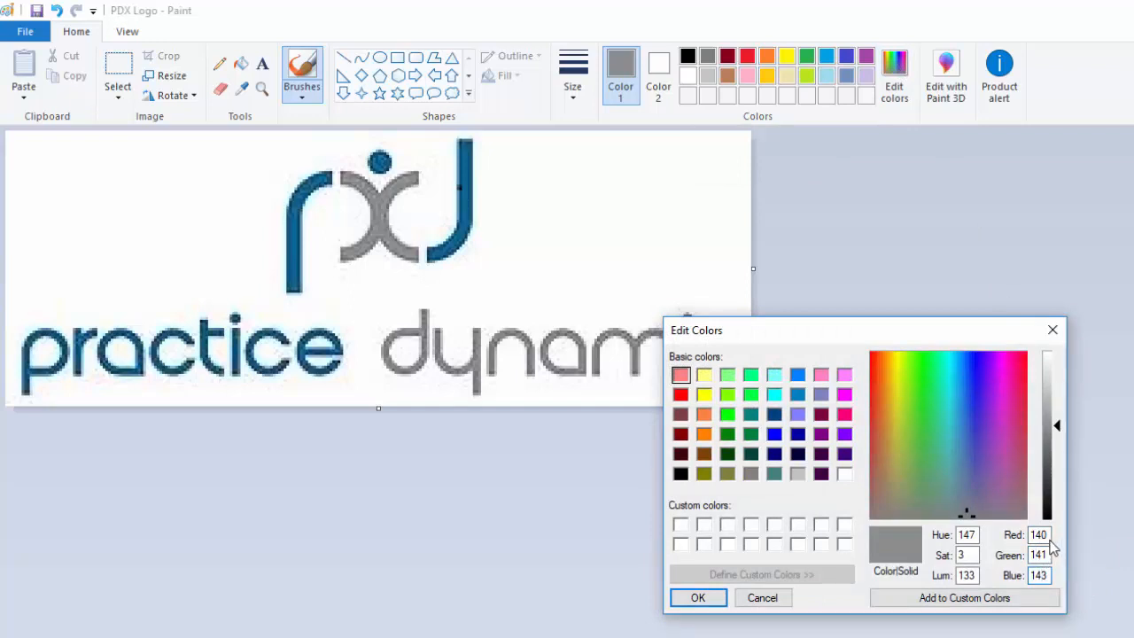
Set the picked grey's blue and red values to 141 in the colour editor.
{"action": "left_click", "coordinate": [1047, 535]}
{"action": "left_click", "coordinate": [1047, 556]}
{"action": "left_click", "coordinate": [1049, 575]}
{"action": "key", "text": "BackSpace"}
{"action": "type", "text": "1"}
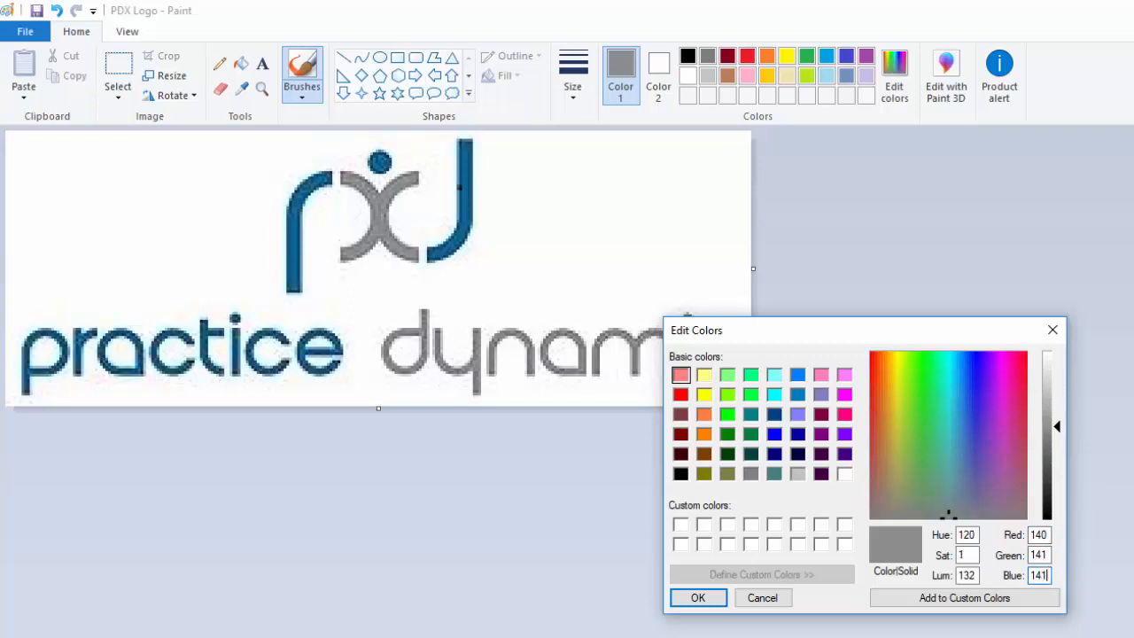
{"action": "left_click", "coordinate": [1047, 535]}
{"action": "key", "text": "BackSpace"}
{"action": "type", "text": "1"}
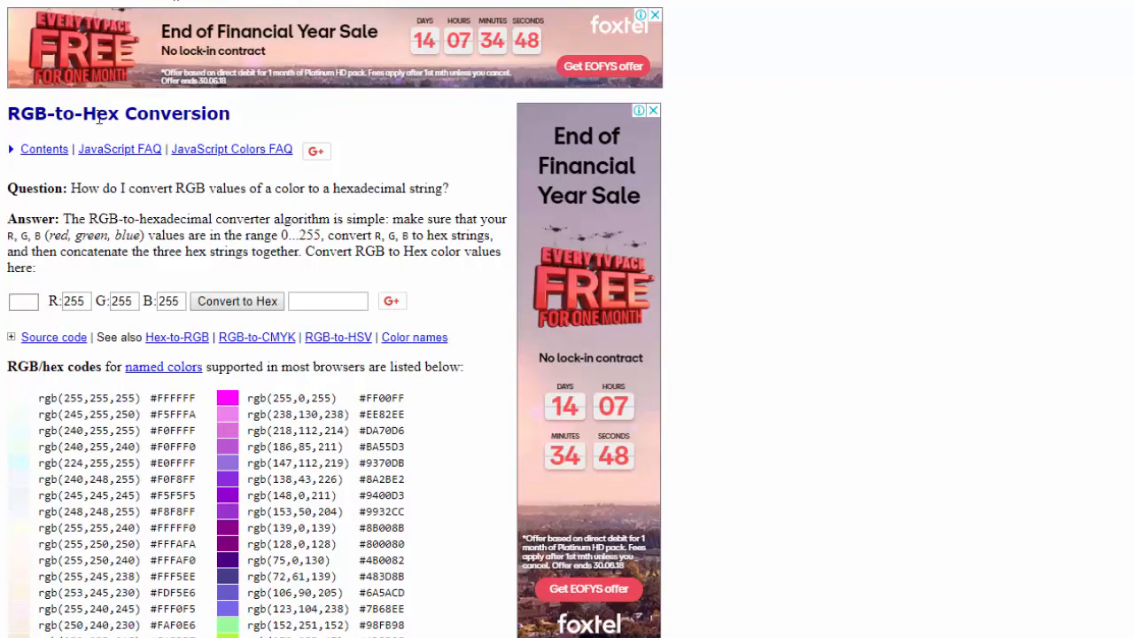
Switch to the RGB-to-Hex Conversion web page and enter 141 for each of the R, G and B values.
{"action": "double_click", "coordinate": [82, 302]}
{"action": "type", "text": "141"}
{"action": "left_click", "coordinate": [112, 302]}
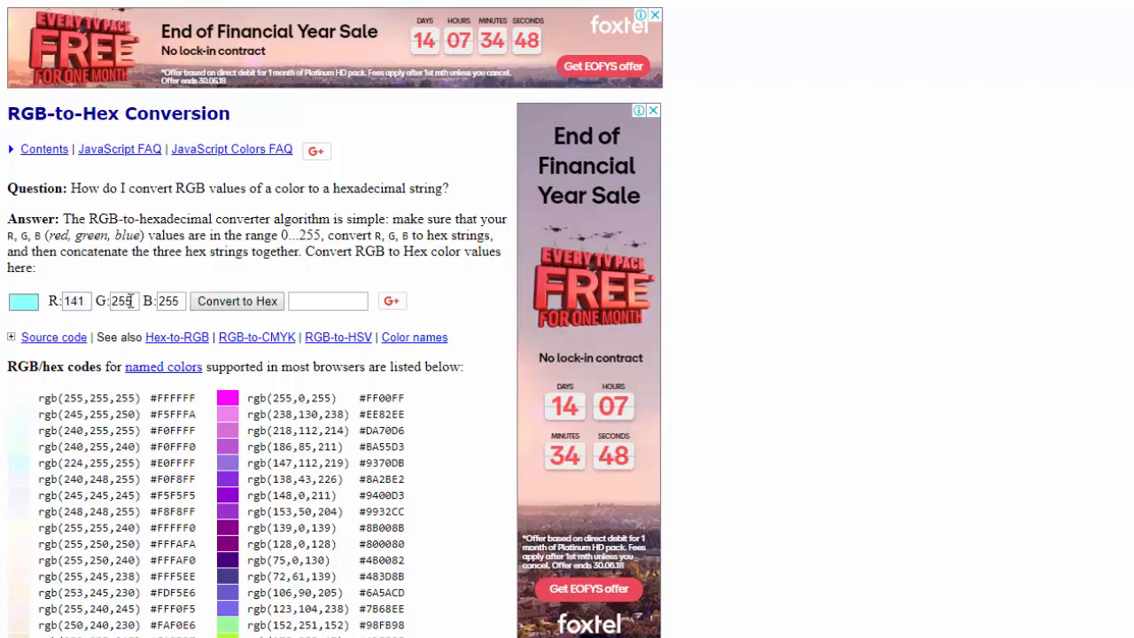
{"action": "double_click", "coordinate": [124, 302]}
{"action": "type", "text": "141"}
{"action": "double_click", "coordinate": [168, 301]}
{"action": "type", "text": "141"}
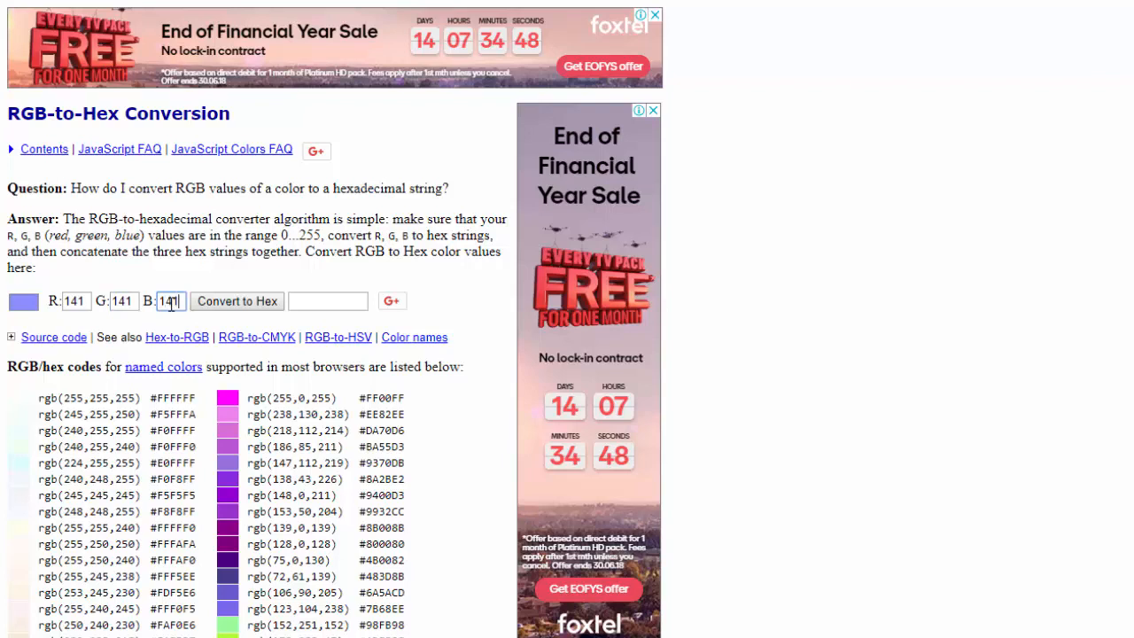
Convert the RGB values to hex, select the resulting code, and return to the template source in XPLAN.
{"action": "left_click", "coordinate": [223, 304]}
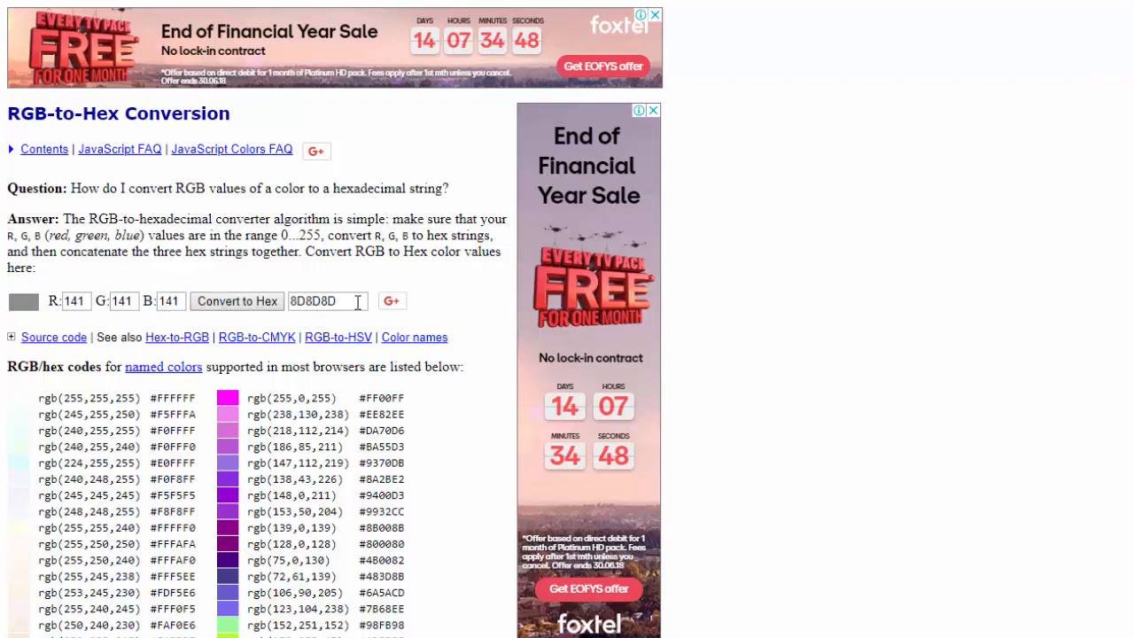
{"action": "left_click_drag", "start_coordinate": [355, 301], "coordinate": [287, 303]}
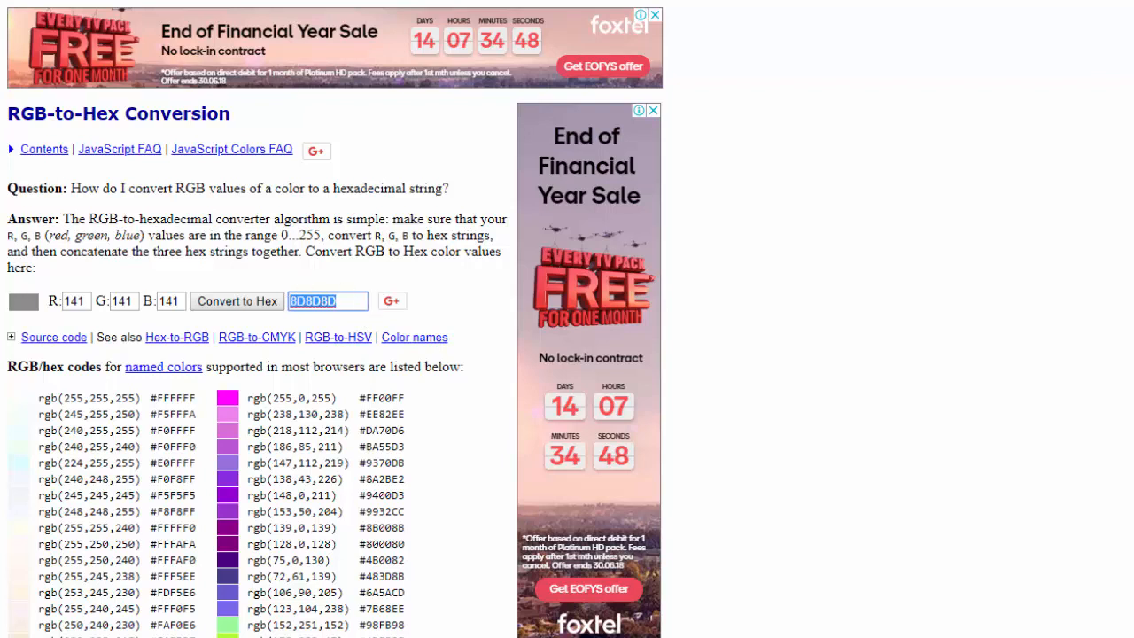
{"action": "key", "text": "alt+Tab"}
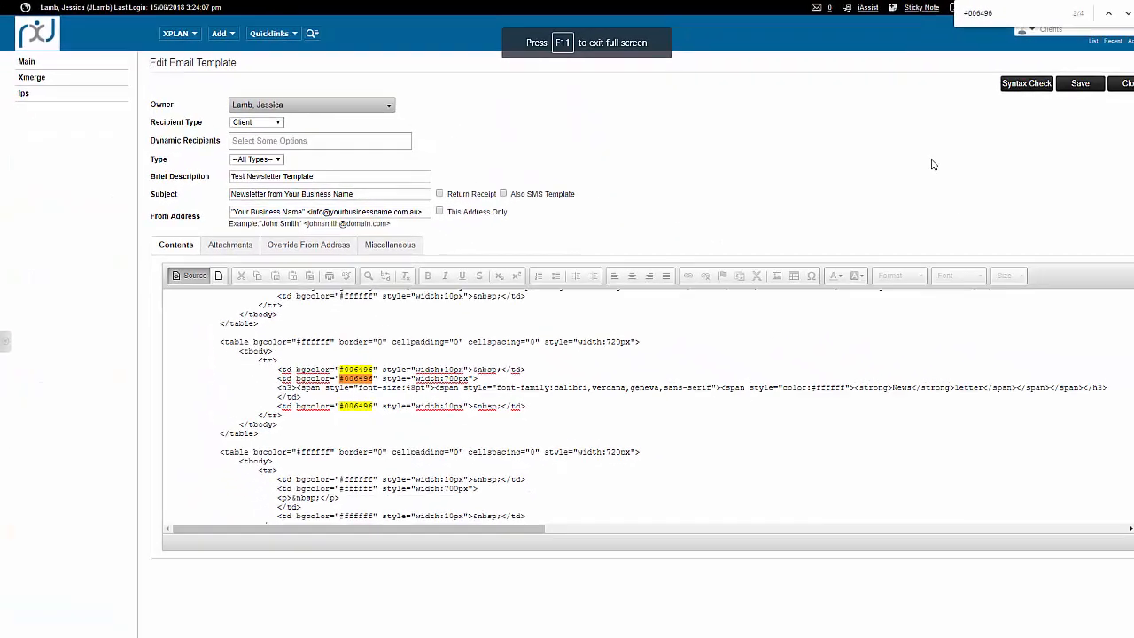
Replace the #006496 background colour with #8D8D8D in all three cells of the Newsletter banner in the HTML source.
{"action": "double_click", "coordinate": [1073, 15]}
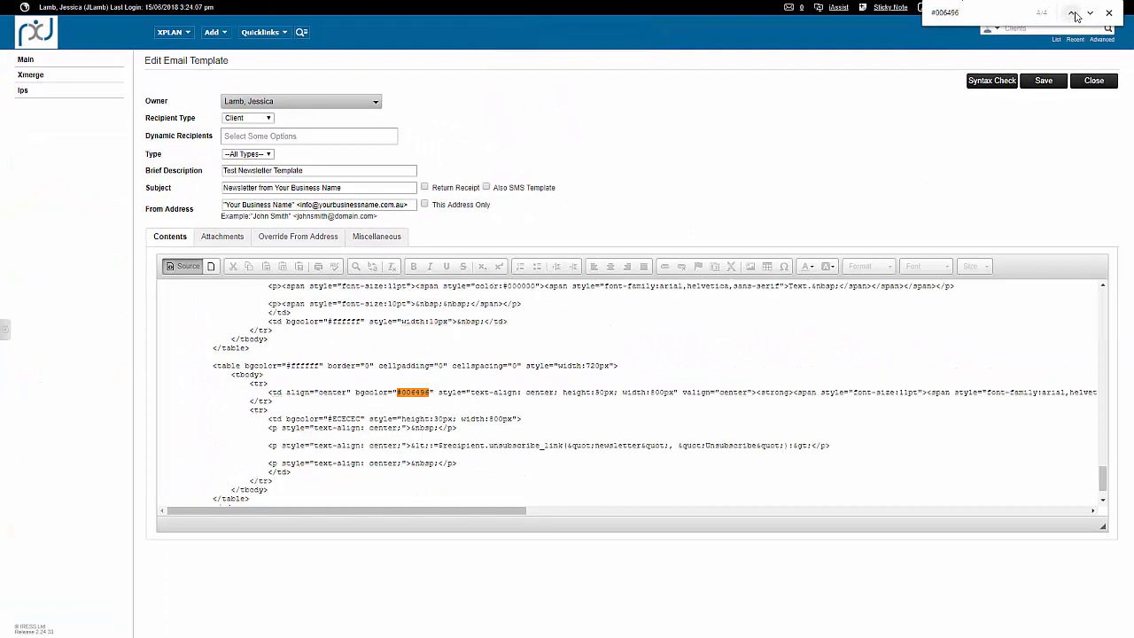
{"action": "left_click", "coordinate": [1088, 15]}
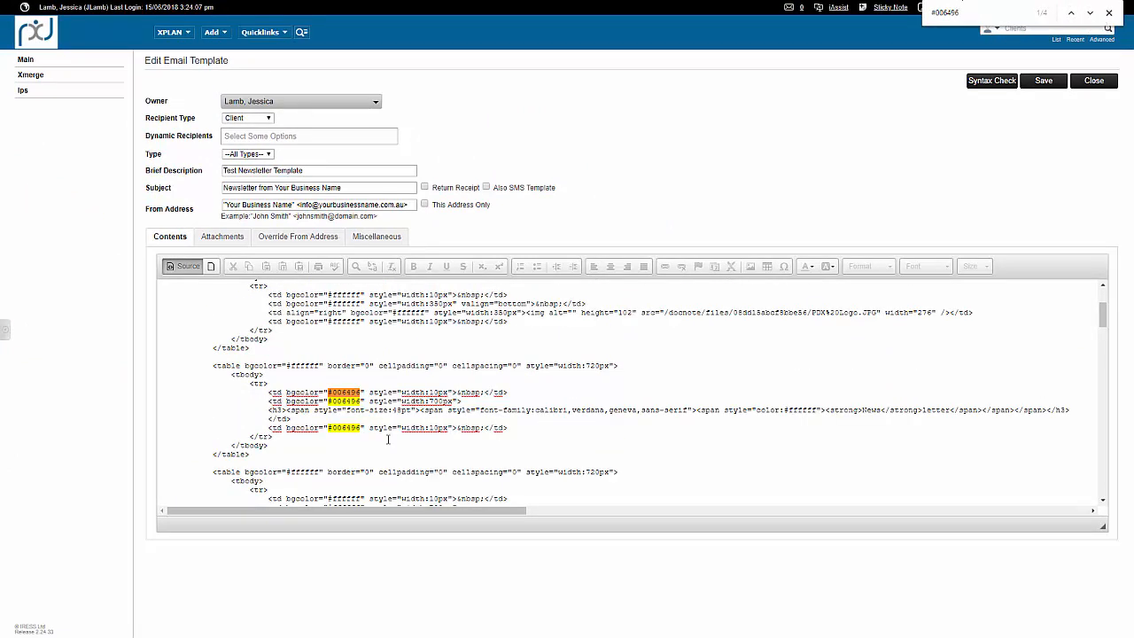
{"action": "left_click_drag", "start_coordinate": [328, 391], "coordinate": [367, 391]}
{"action": "left_click", "coordinate": [333, 392]}
{"action": "type", "text": "#8D8D8D"}
{"action": "double_click", "coordinate": [345, 402]}
{"action": "type", "text": "8D8D8D"}
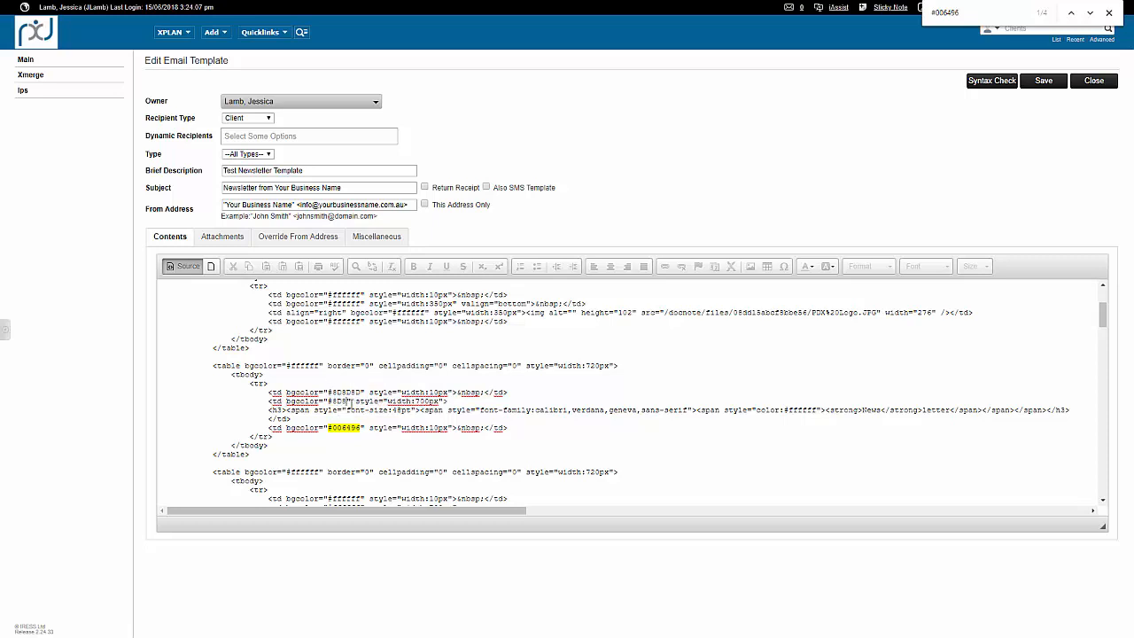
{"action": "double_click", "coordinate": [352, 427]}
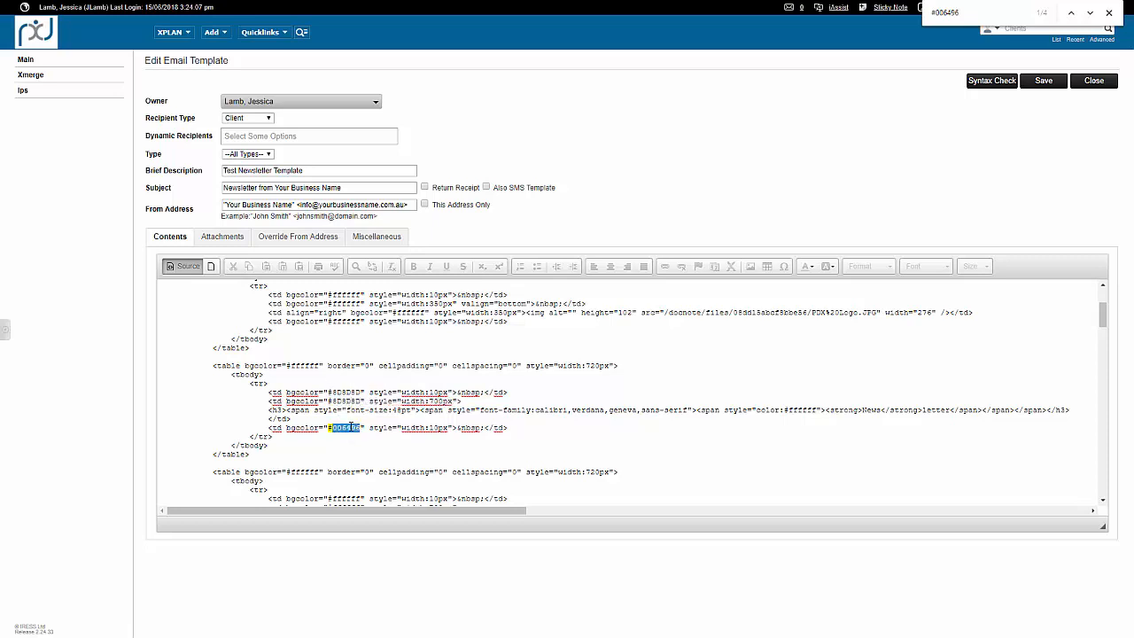
{"action": "type", "text": "8D8D8D"}
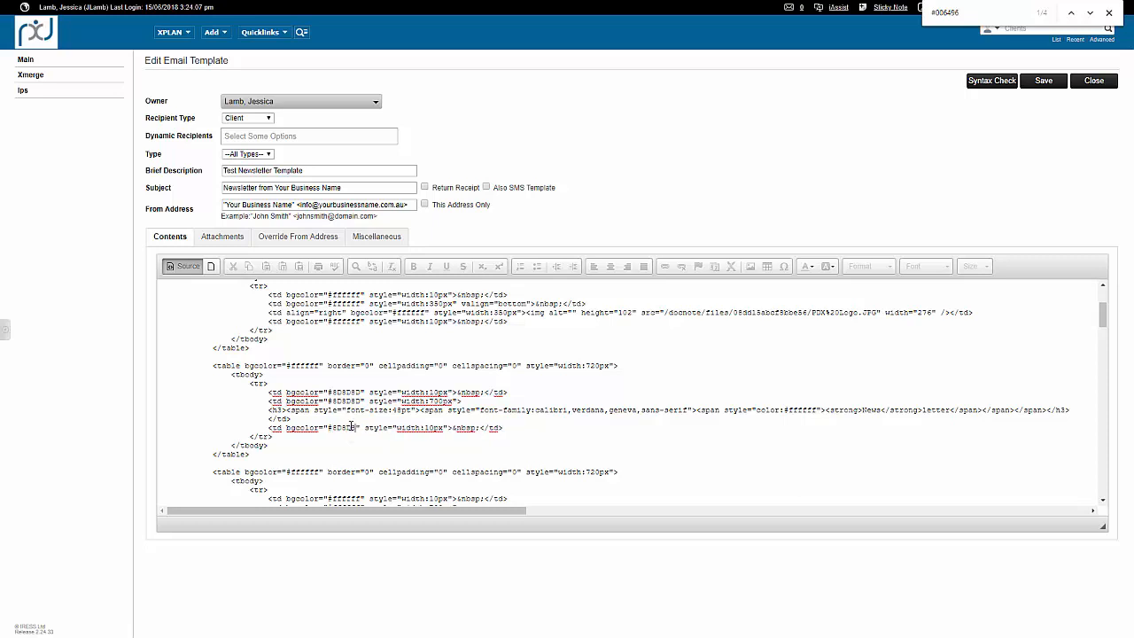
Replace the #006496 footer background with the copied hex code in the source and review the newsletter in the visual editor.
{"action": "left_click", "coordinate": [1089, 14]}
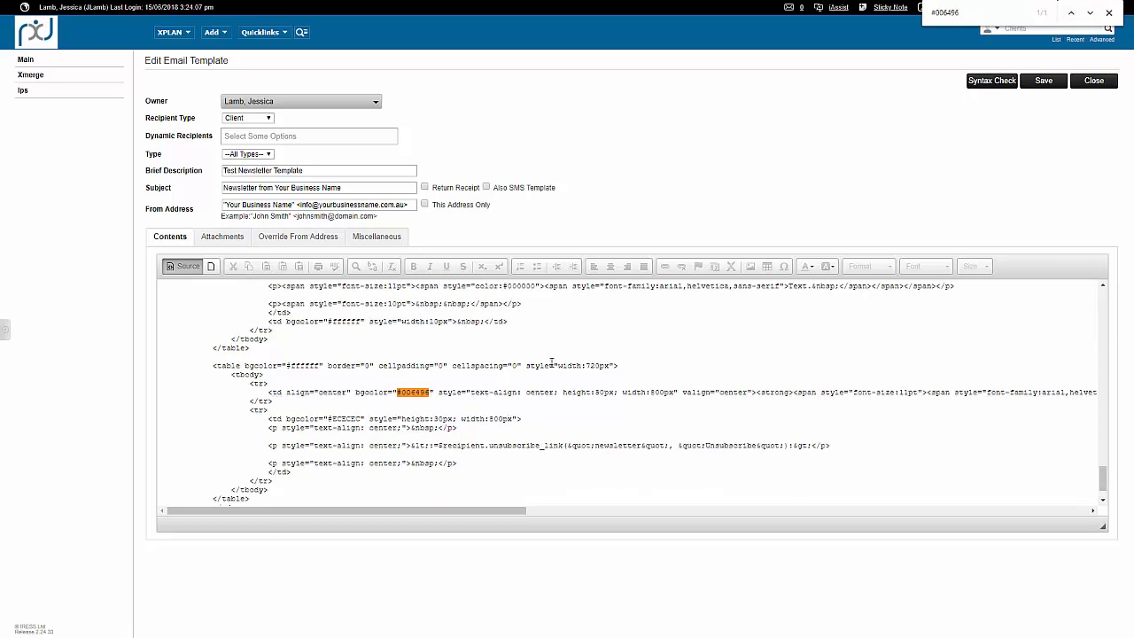
{"action": "double_click", "coordinate": [415, 396]}
{"action": "type", "text": "#8D8E8C"}
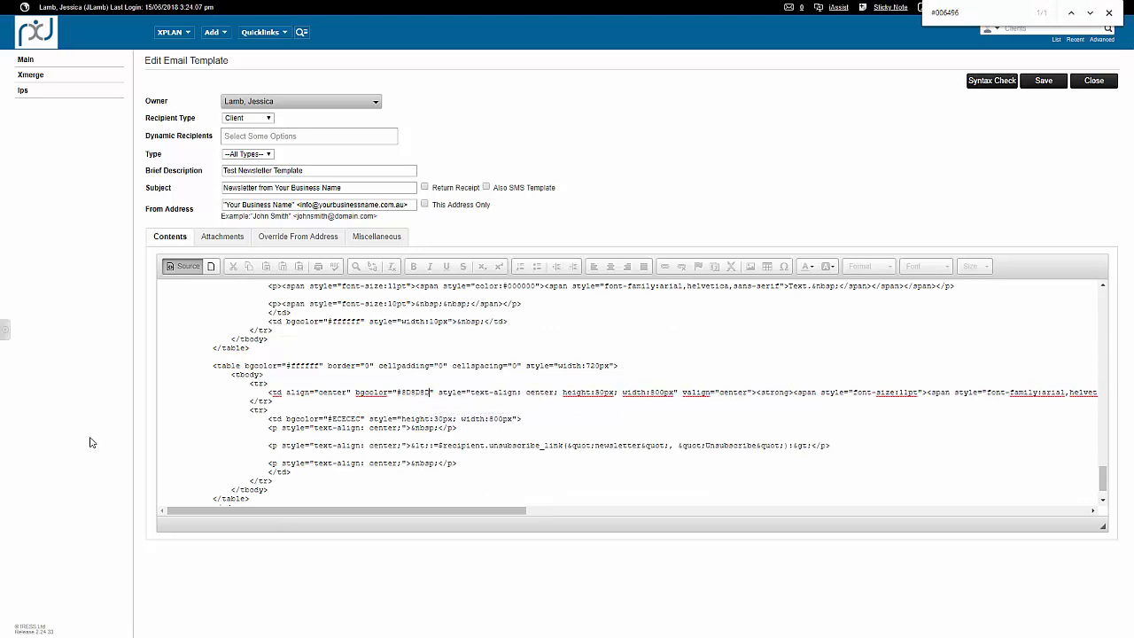
{"action": "left_click", "coordinate": [181, 267]}
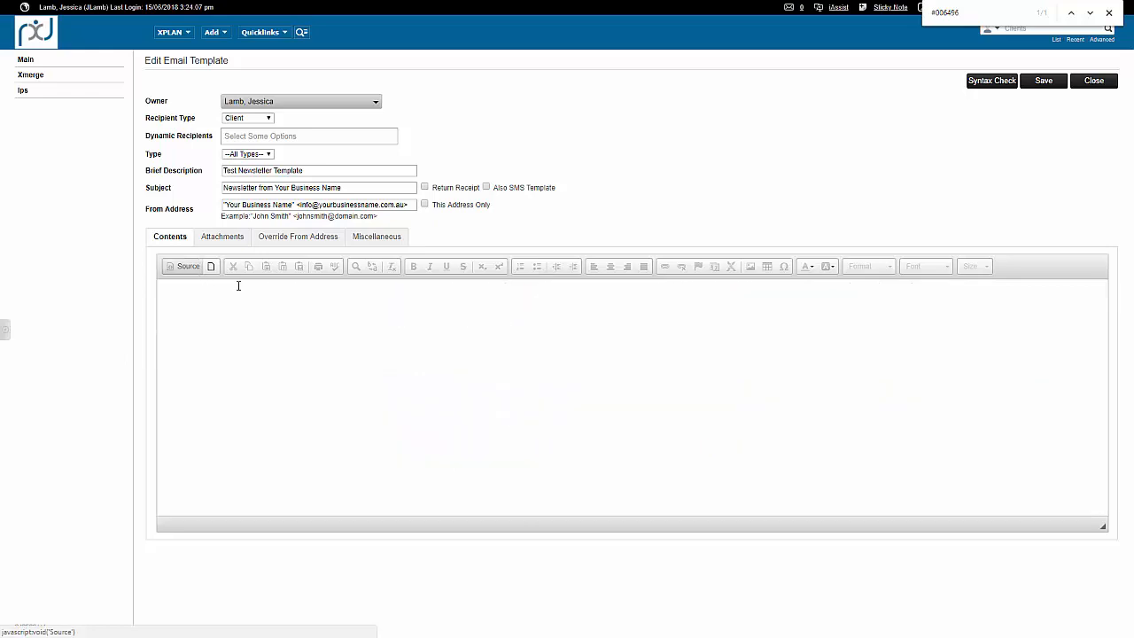
{"action": "scroll", "coordinate": [544, 403], "scroll_direction": "down", "scroll_amount": 10}
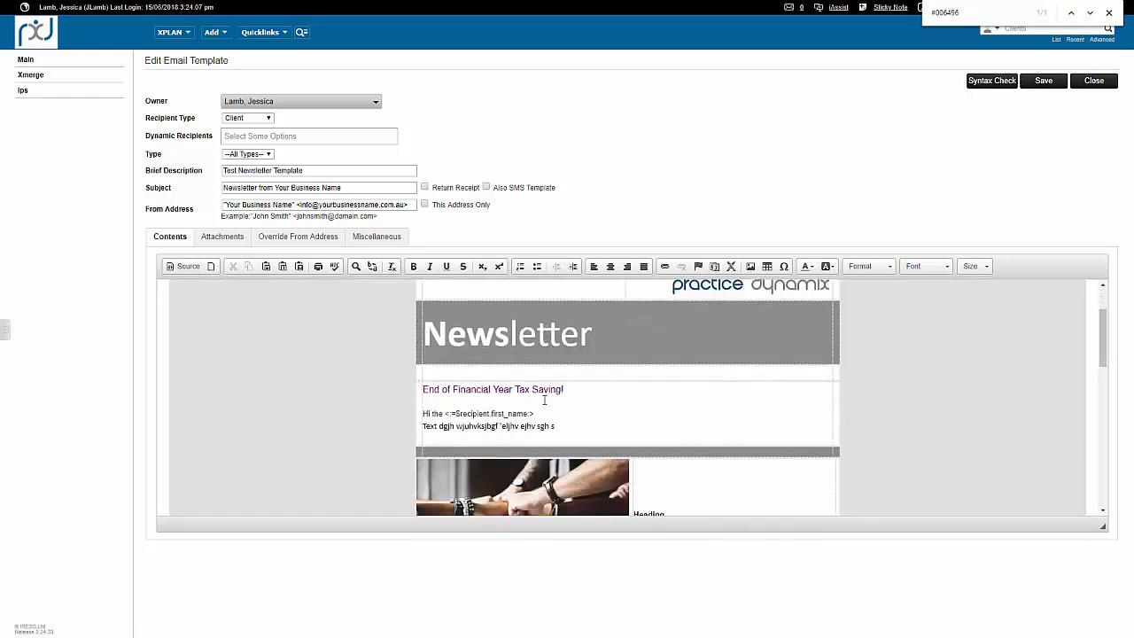
{"action": "scroll", "coordinate": [544, 404], "scroll_direction": "down", "scroll_amount": 1}
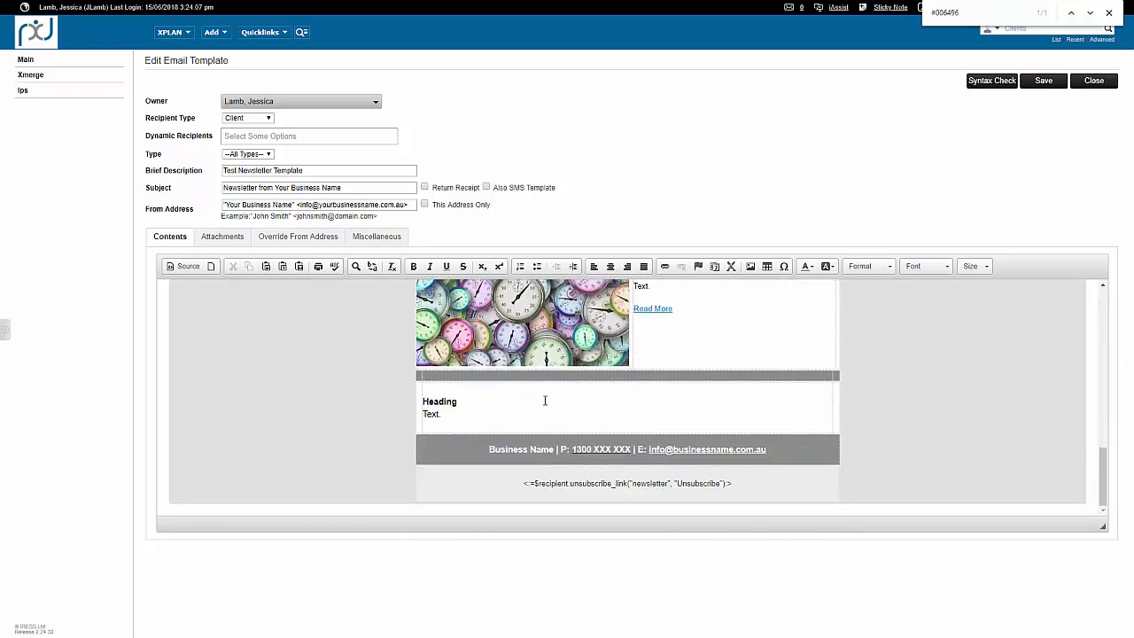
{"action": "scroll", "coordinate": [544, 401], "scroll_direction": "up", "scroll_amount": 10}
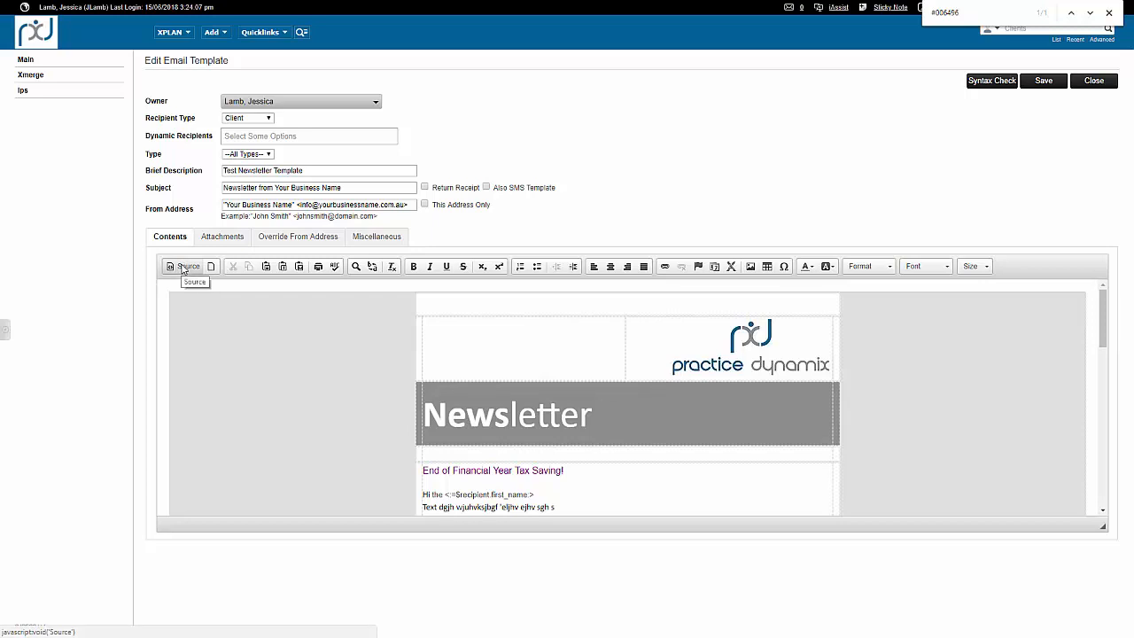
Close the text search, check the newsletter body through to its end, and save the email template.
{"action": "key", "text": "Escape"}
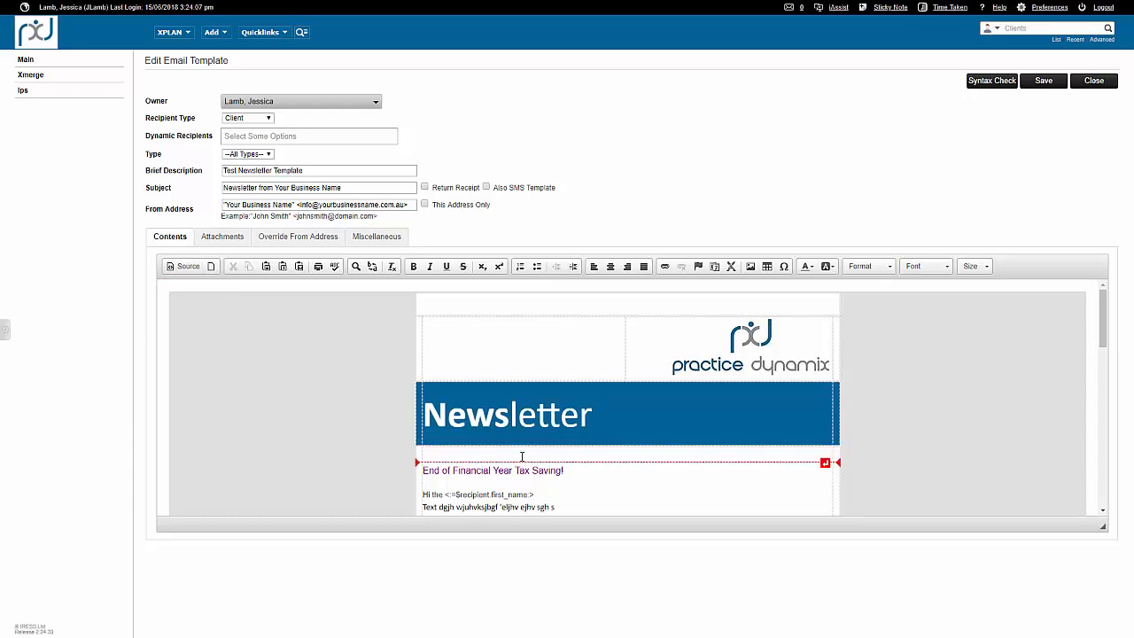
{"action": "scroll", "coordinate": [519, 458], "scroll_direction": "down", "scroll_amount": 1}
{"action": "left_click_drag", "start_coordinate": [509, 413], "coordinate": [549, 427]}
{"action": "scroll", "coordinate": [660, 398], "scroll_direction": "down", "scroll_amount": 2}
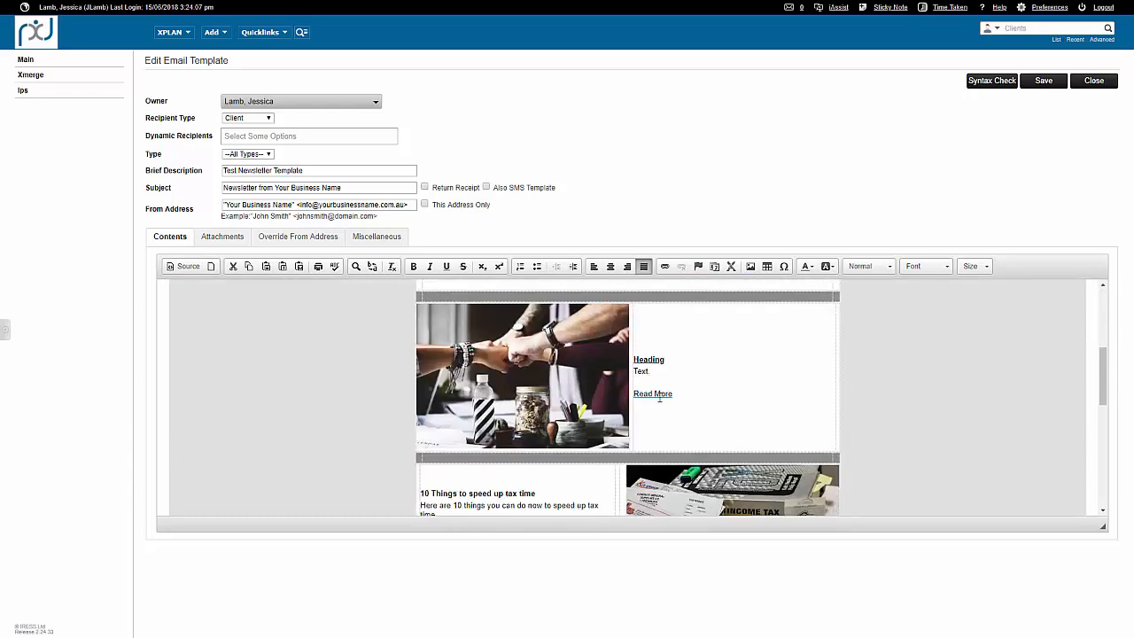
{"action": "left_click", "coordinate": [672, 392]}
{"action": "scroll", "coordinate": [617, 461], "scroll_direction": "down", "scroll_amount": 5}
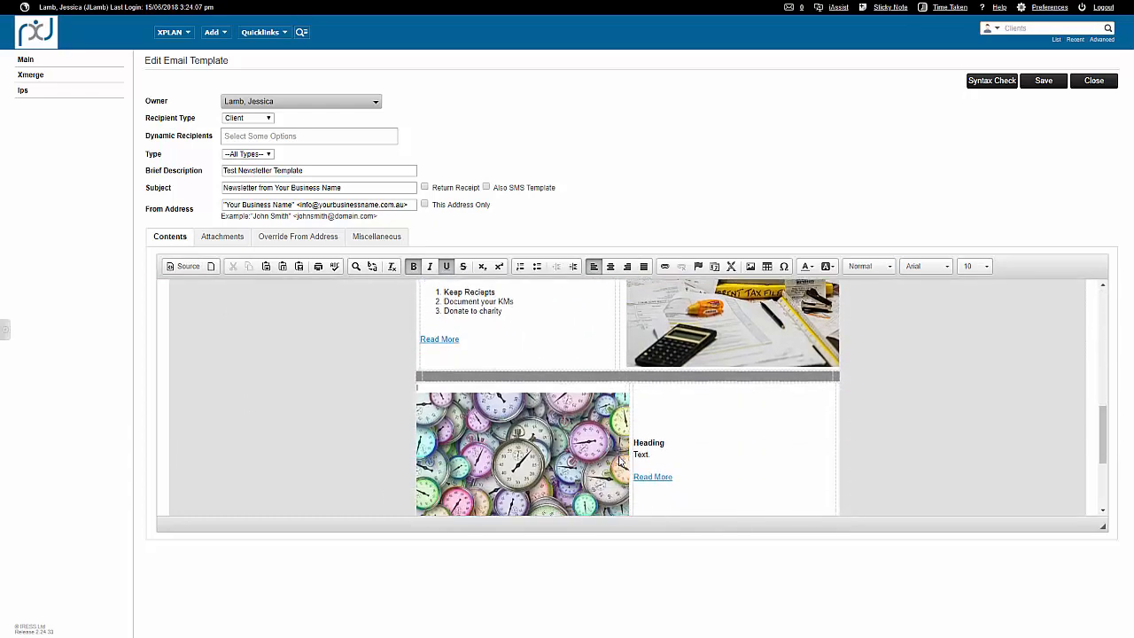
{"action": "scroll", "coordinate": [618, 461], "scroll_direction": "down", "scroll_amount": 1}
{"action": "left_click", "coordinate": [1042, 86]}
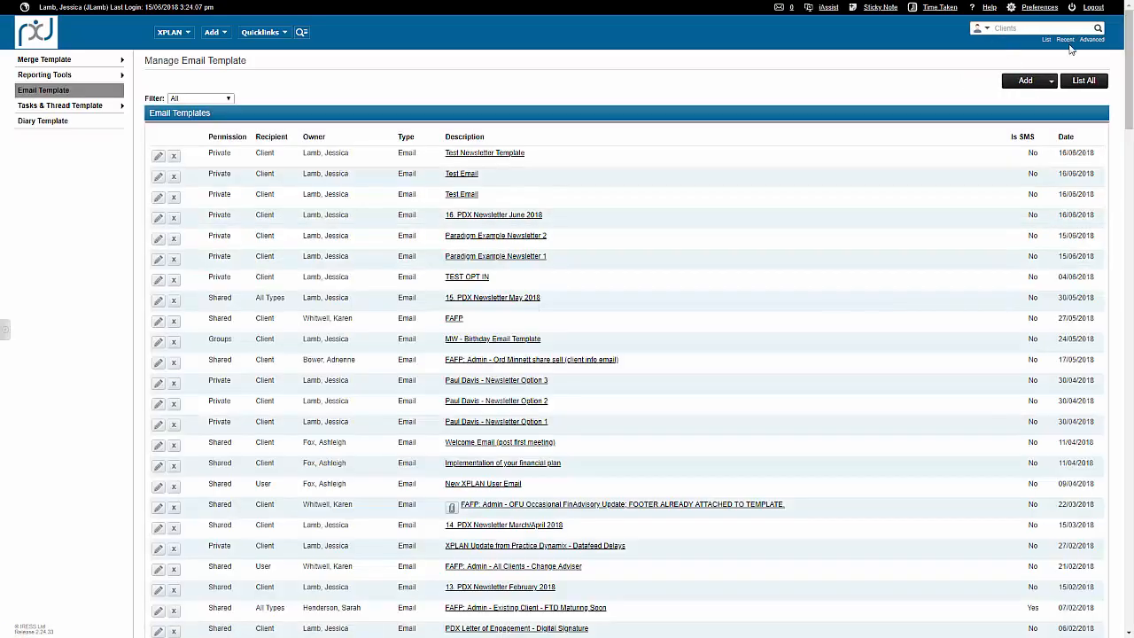
Search the client list for "taylor swift".
{"action": "left_click", "coordinate": [1047, 30]}
{"action": "type", "text": "ta"}
{"action": "type", "text": "ylor swift"}
{"action": "key", "text": "Return"}
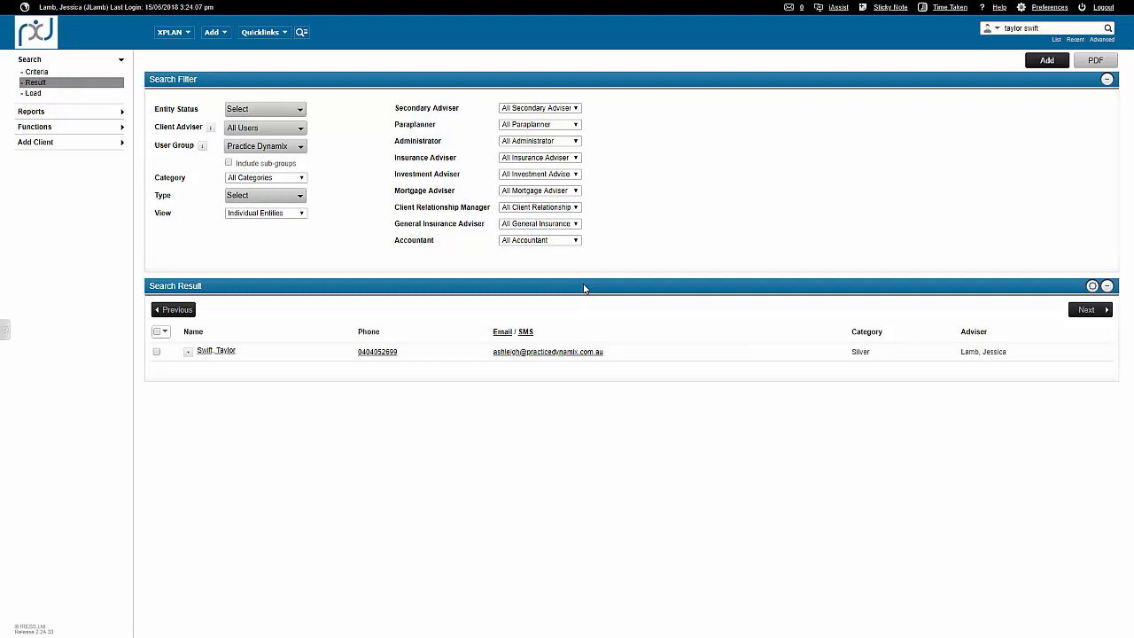
Start an email to all clients in the search results using the private Test Newsletter Template.
{"action": "left_click", "coordinate": [1098, 42]}
{"action": "mouse_move", "coordinate": [502, 332]}
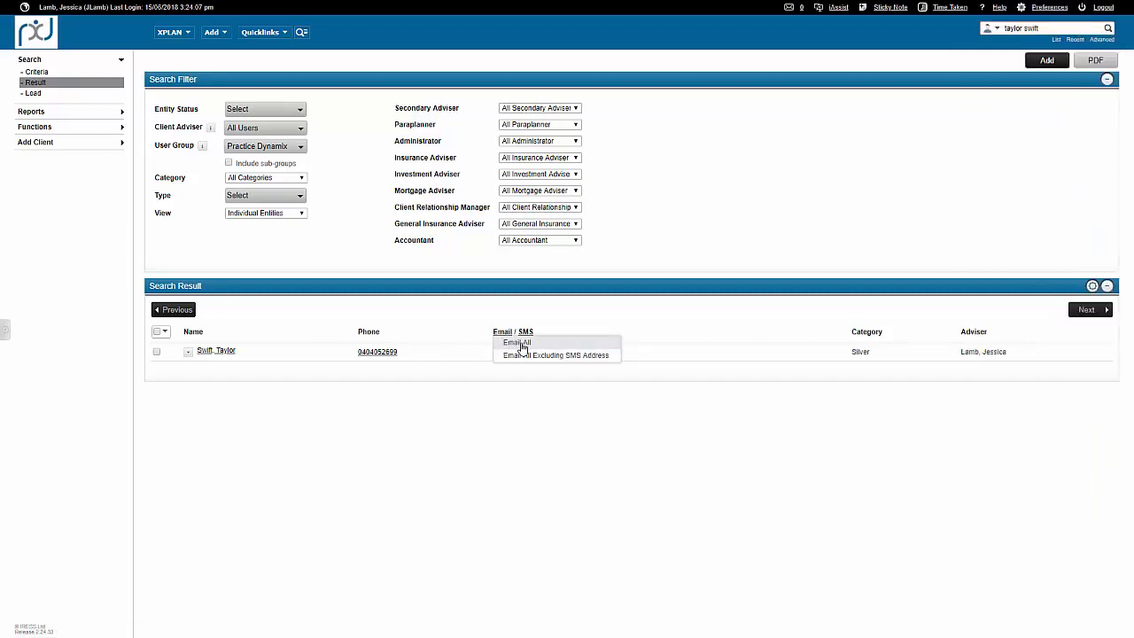
{"action": "left_click", "coordinate": [522, 344]}
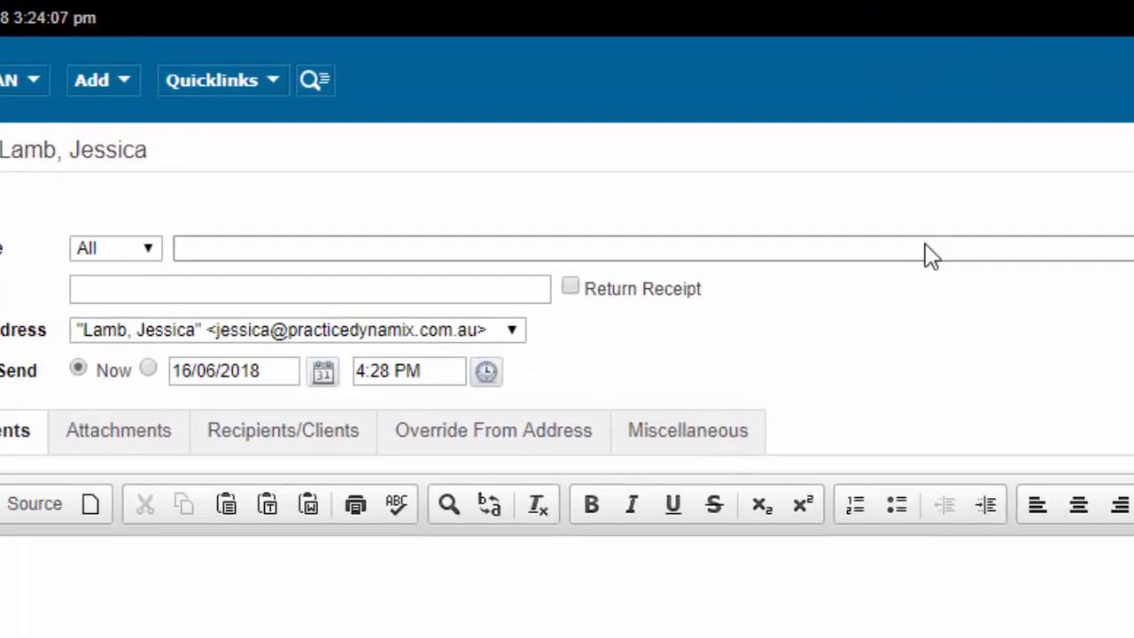
{"action": "left_click", "coordinate": [815, 208]}
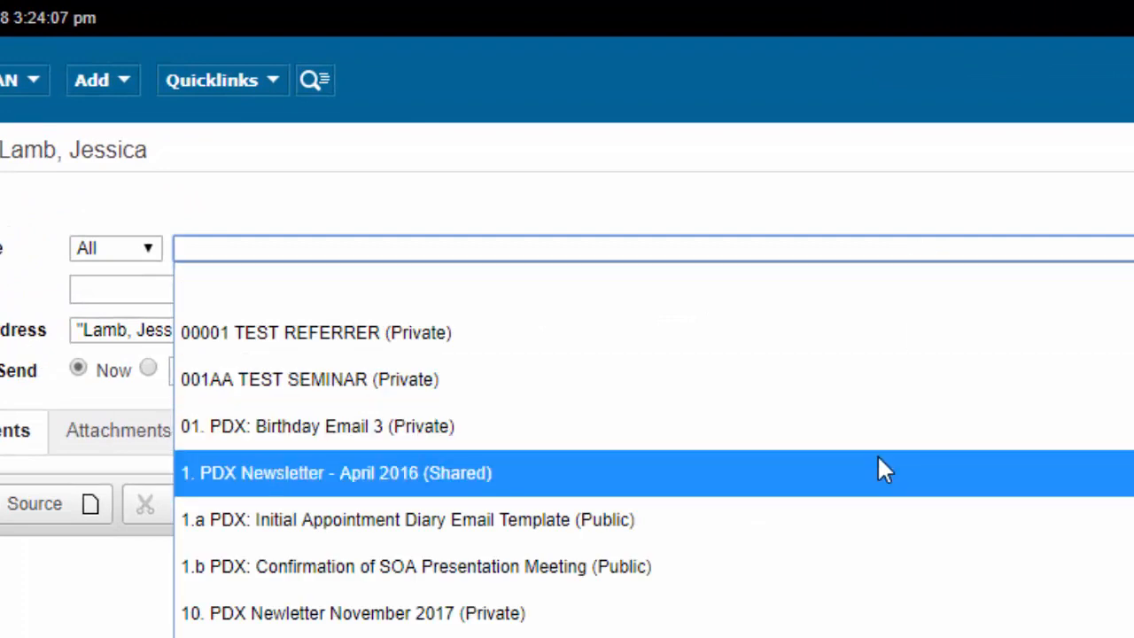
{"action": "left_click", "coordinate": [370, 463]}
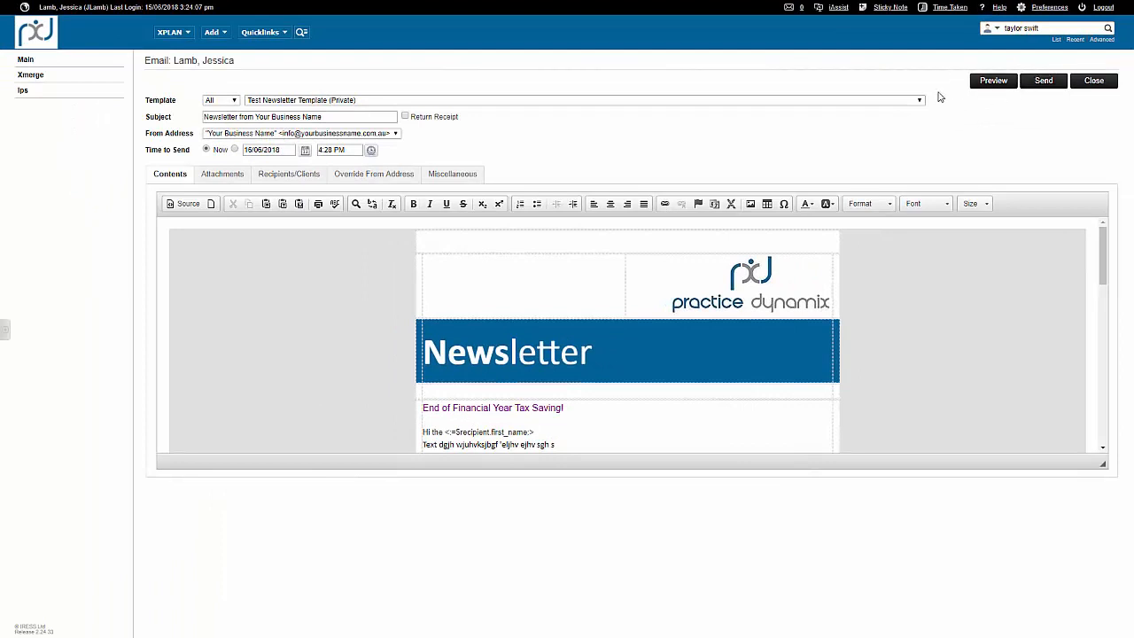
Preview the newsletter email as the recipient would receive it and check the merged greeting and layout.
{"action": "left_click", "coordinate": [994, 80]}
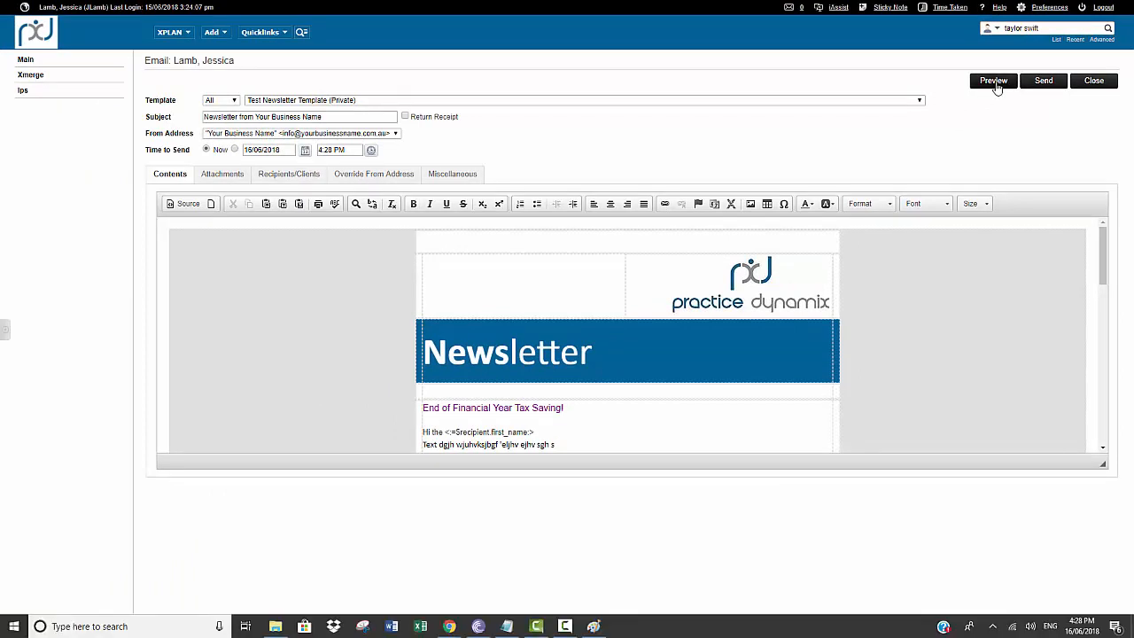
{"action": "left_click", "coordinate": [341, 11]}
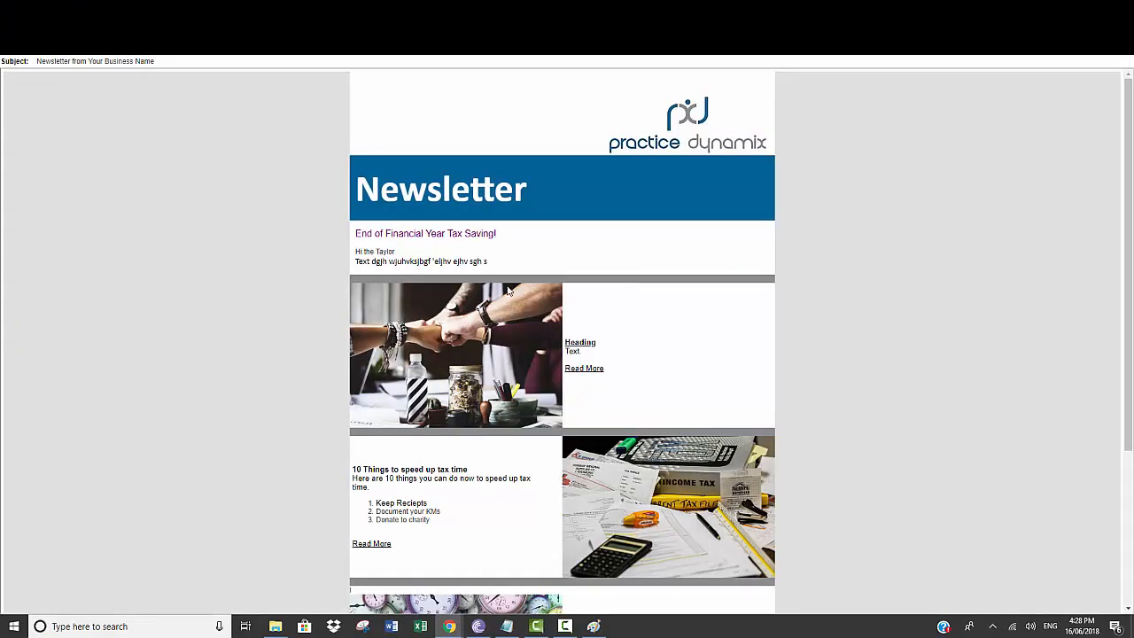
{"action": "scroll", "coordinate": [496, 284], "scroll_direction": "down", "scroll_amount": 5}
{"action": "scroll", "coordinate": [501, 290], "scroll_direction": "up", "scroll_amount": 5}
{"action": "key", "text": "F11"}
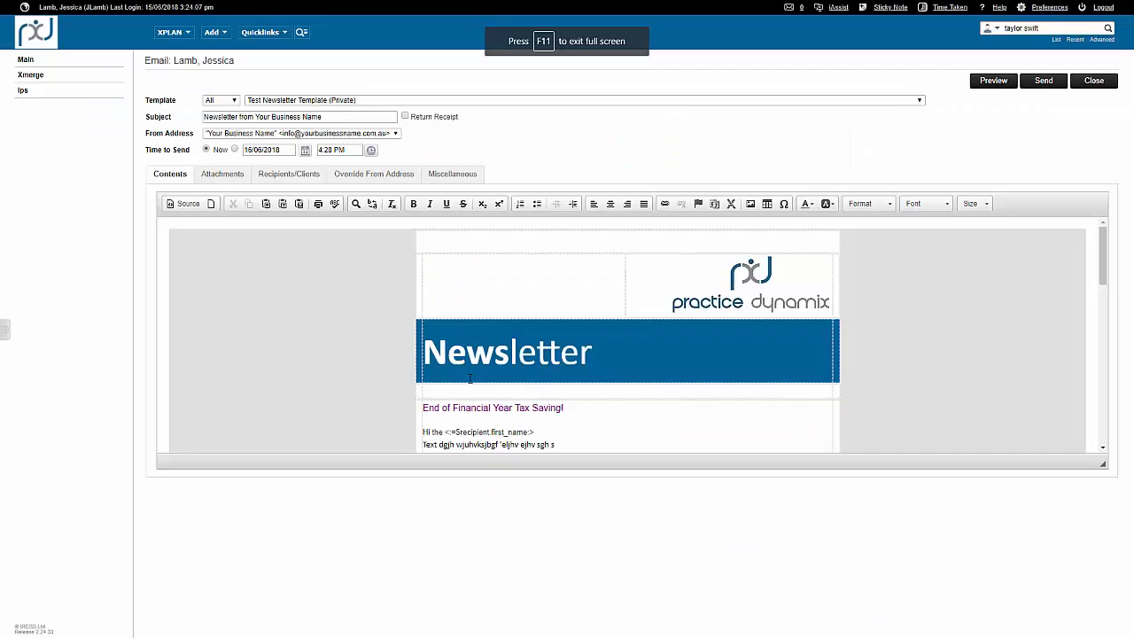
Remove "the" from the email greeting and add an exclamation mark after the recipient's first-name merge field.
{"action": "scroll", "coordinate": [443, 364], "scroll_direction": "down", "scroll_amount": 1}
{"action": "left_click", "coordinate": [444, 354]}
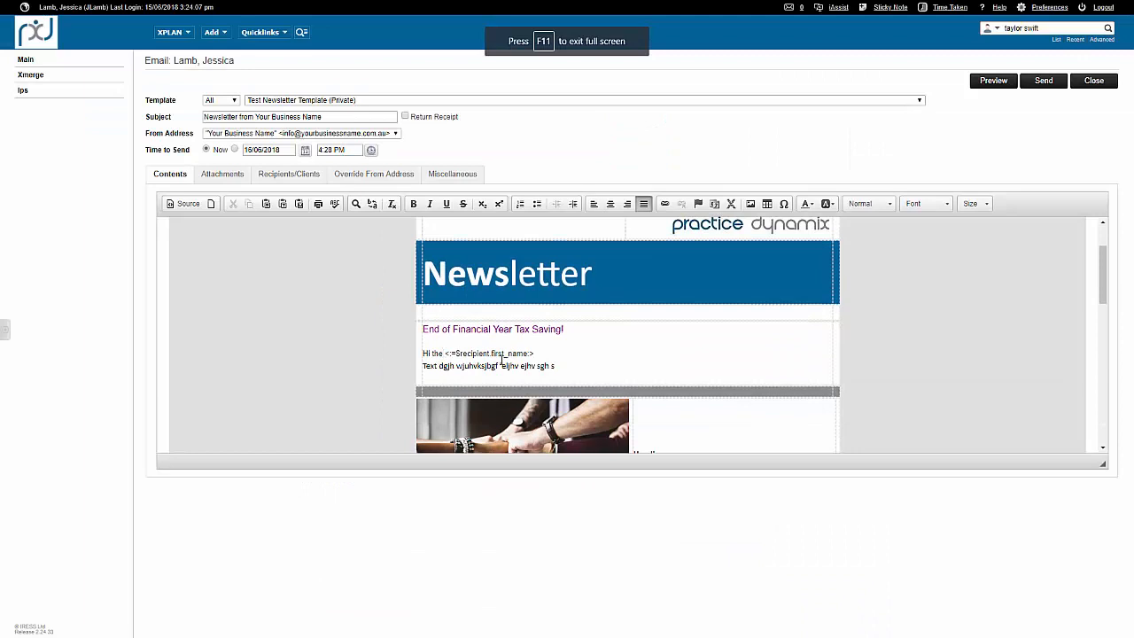
{"action": "key", "text": "BackSpace"}
{"action": "key", "text": "BackSpace"}
{"action": "key", "text": "BackSpace"}
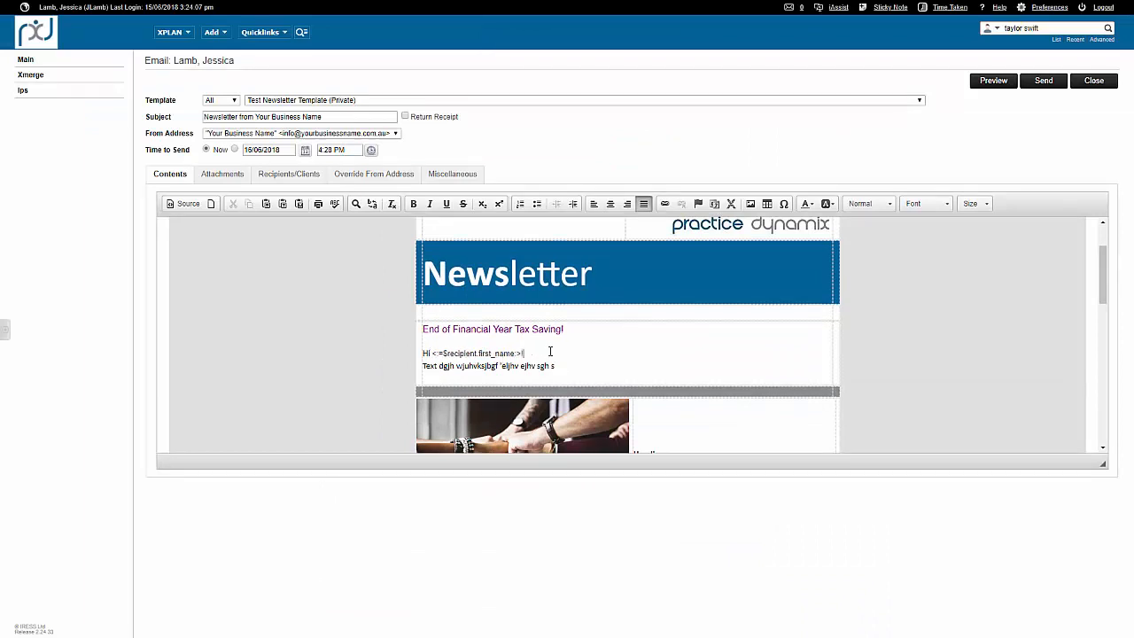
{"action": "scroll", "coordinate": [558, 350], "scroll_direction": "up", "scroll_amount": 2}
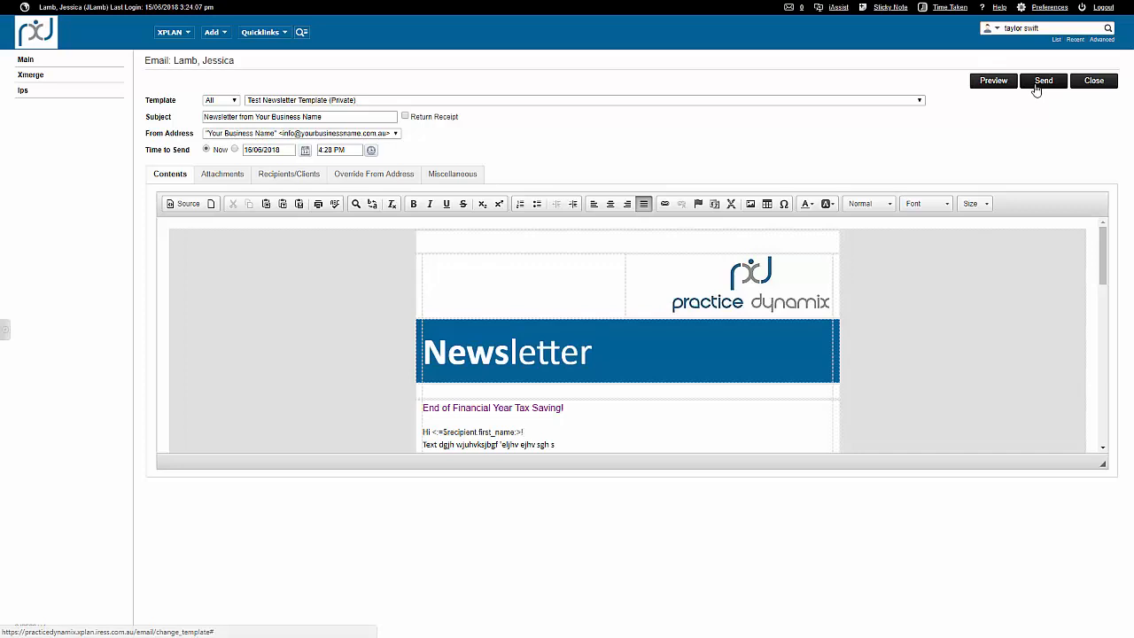
Examine the email's note-recording options and attachment options, and return to its contents.
{"action": "left_click", "coordinate": [452, 175]}
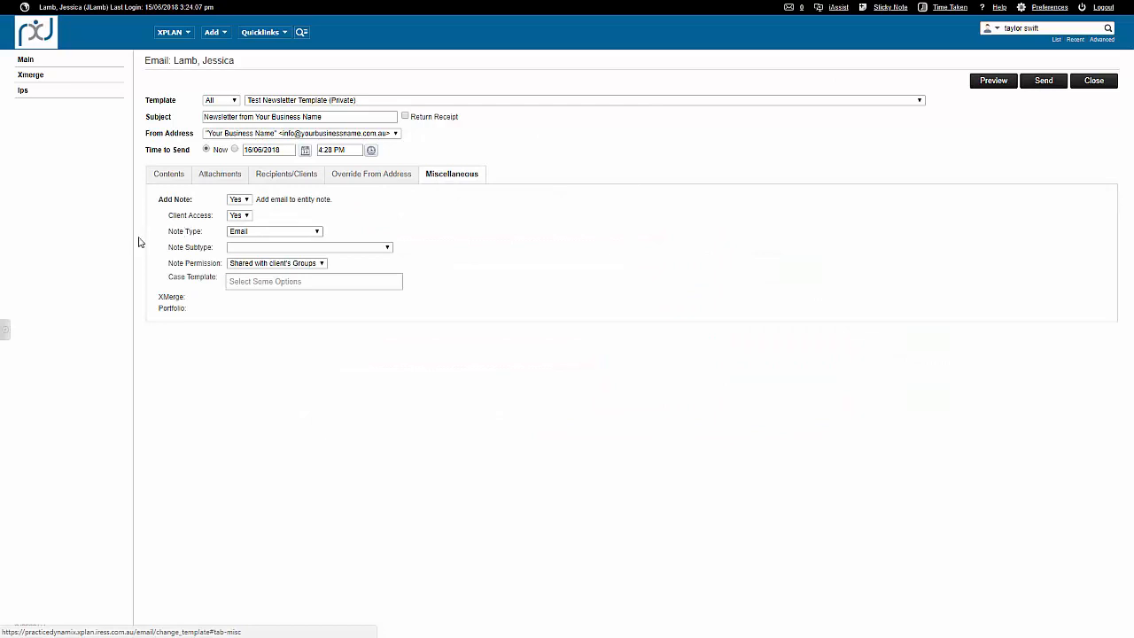
{"action": "left_click_drag", "start_coordinate": [171, 214], "coordinate": [383, 305]}
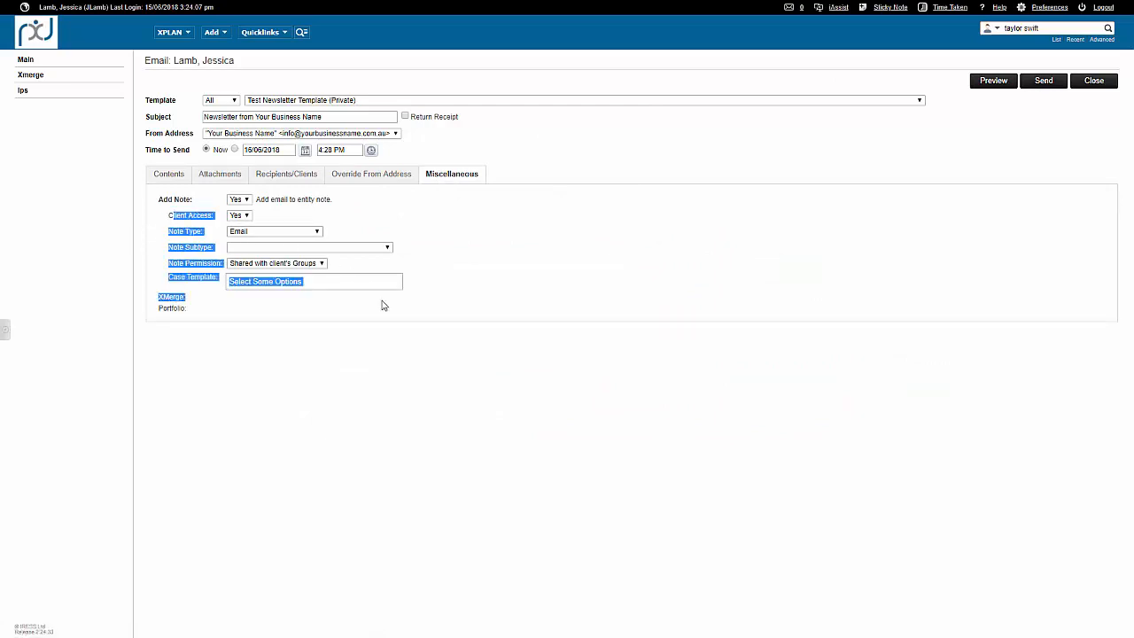
{"action": "left_click", "coordinate": [395, 309]}
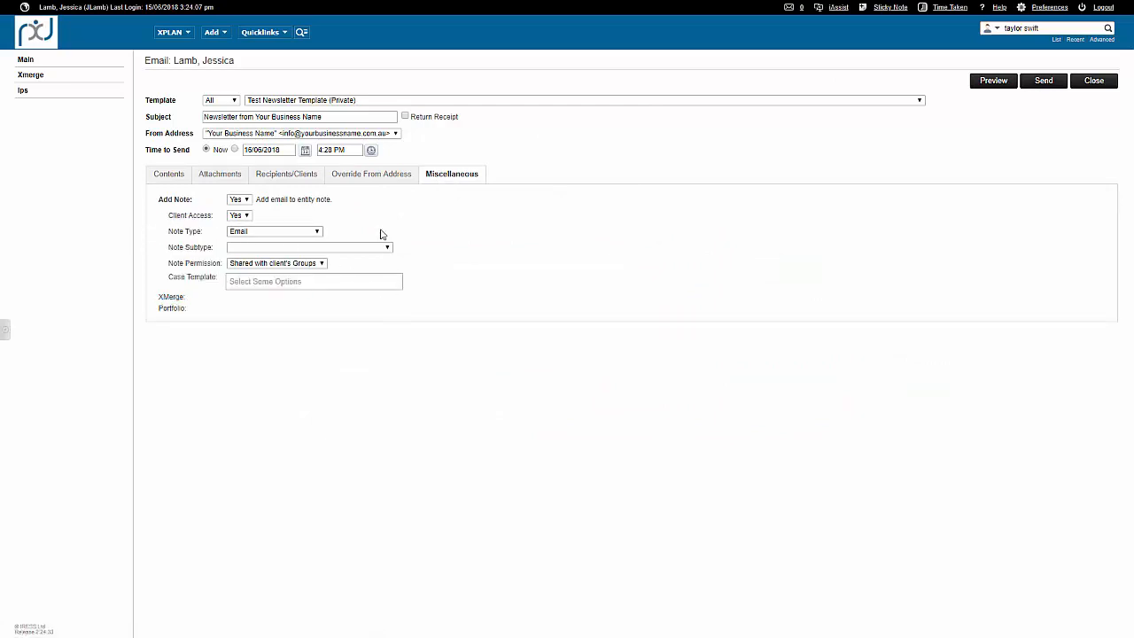
{"action": "left_click", "coordinate": [228, 177]}
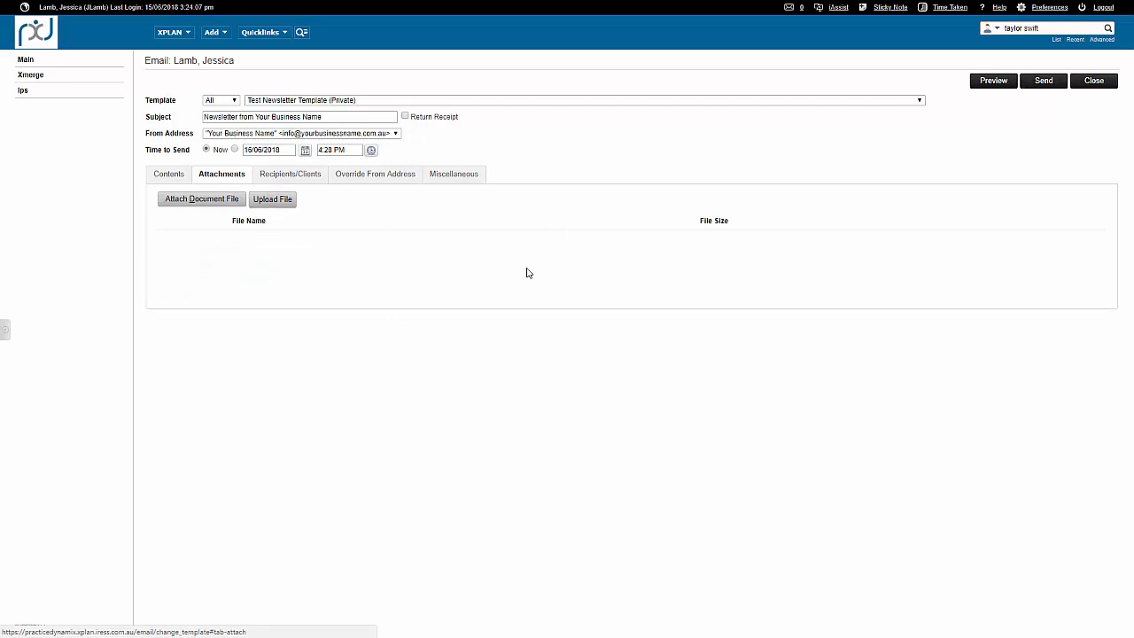
{"action": "left_click", "coordinate": [167, 177]}
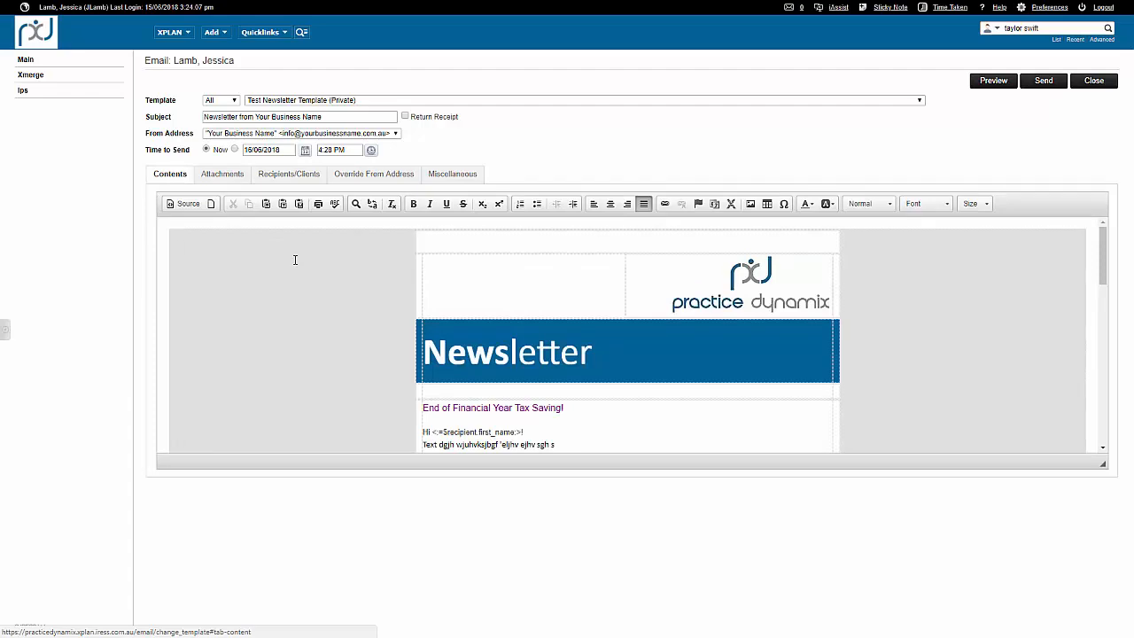